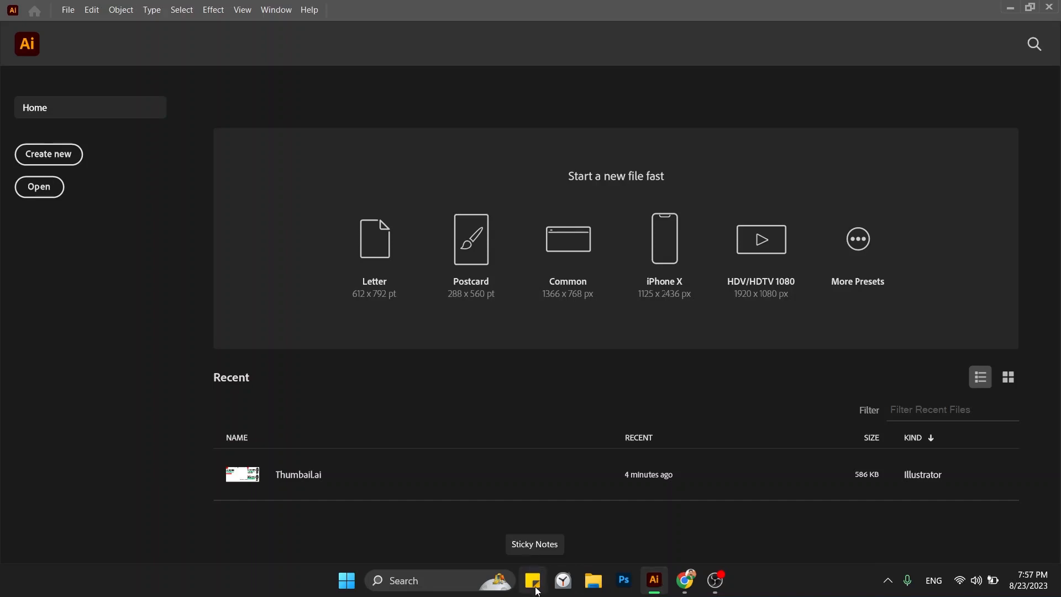
- Create a new 1000 x 1000 pt document in CMYK Color with one artboard
key(ctrl+n)
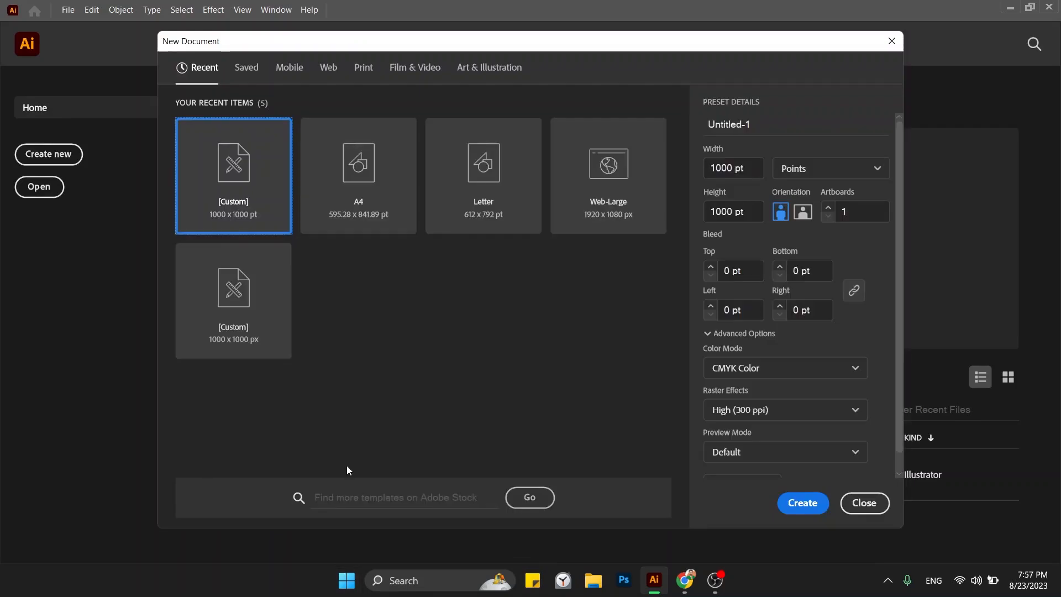
drag(762, 168, 717, 168)
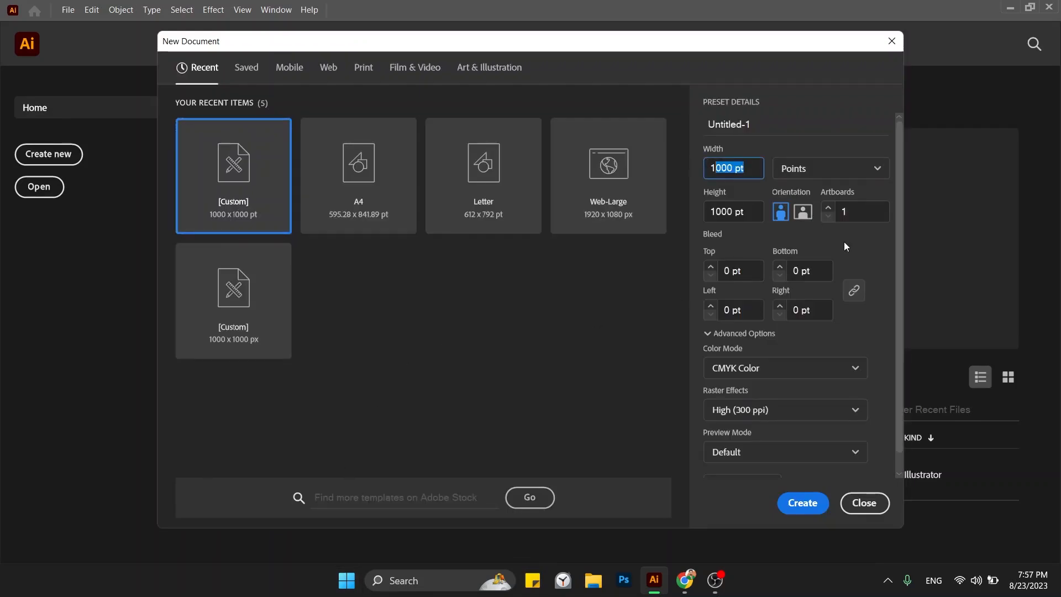
key(Tab)
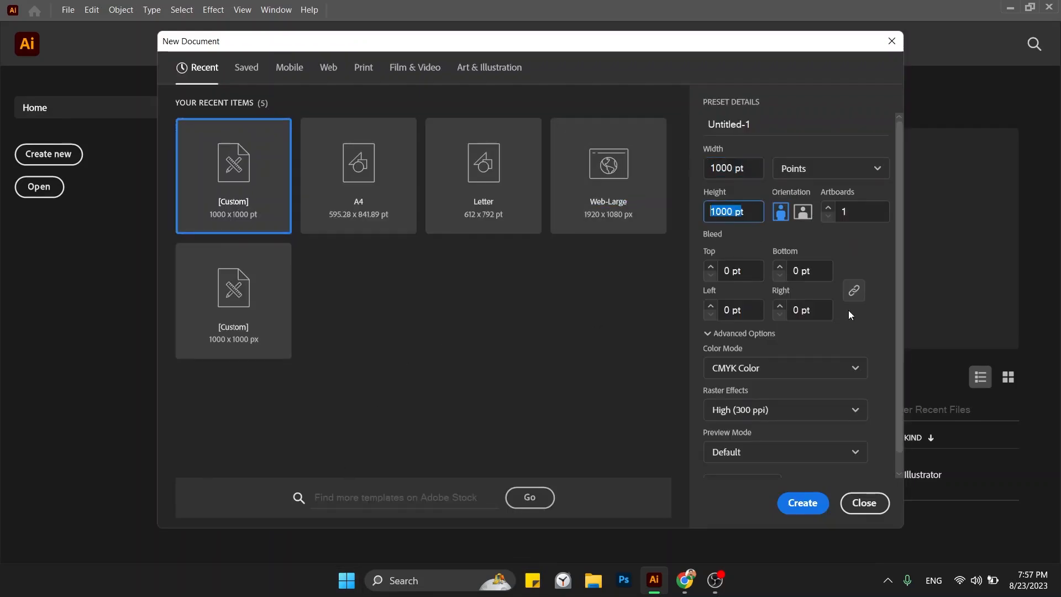
click(801, 503)
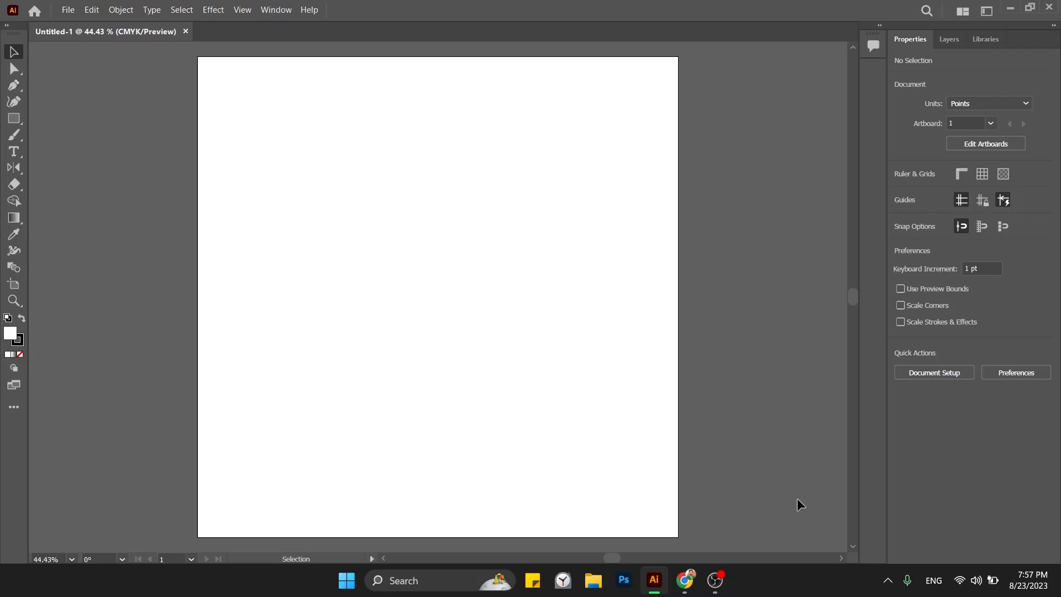
- Draw a rectangle about 329 by 268 pt in the upper-left part of the artboard
key(ctrl+minus)
key(ctrl+minus)
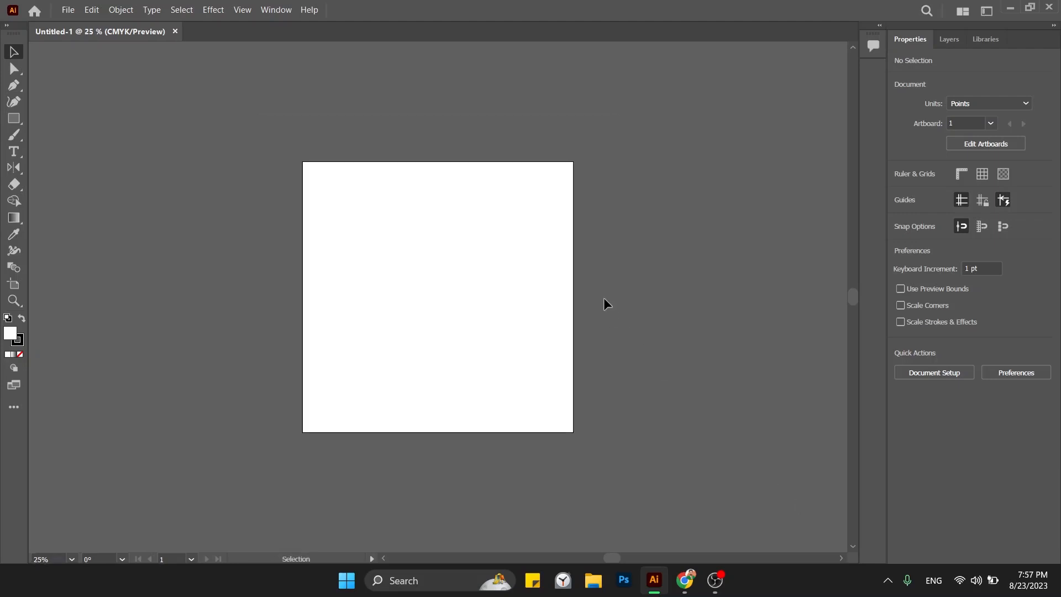
drag(603, 297, 252, 330)
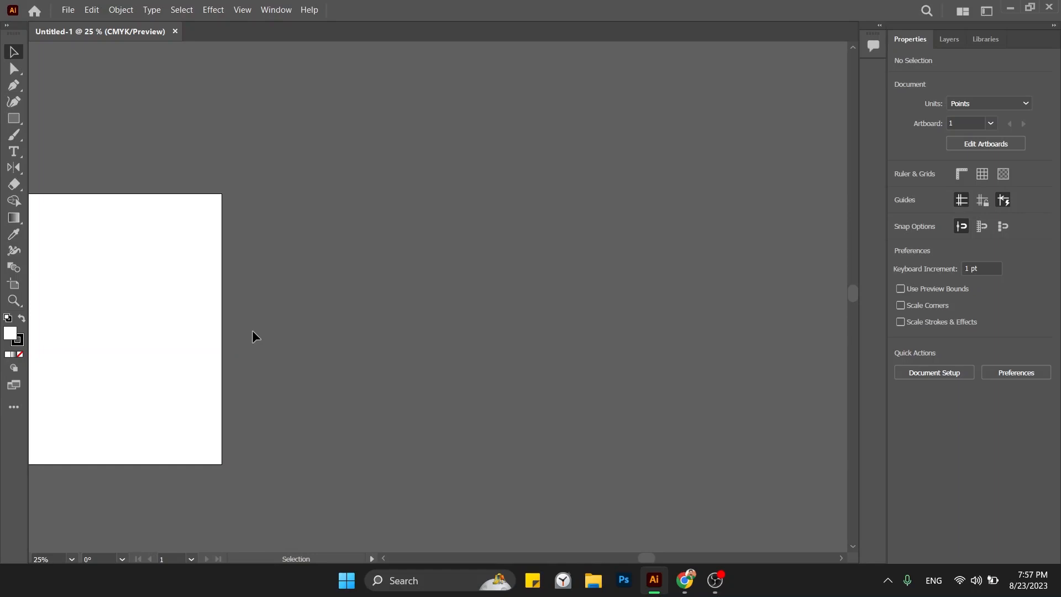
key(ctrl+plus)
key(plus)
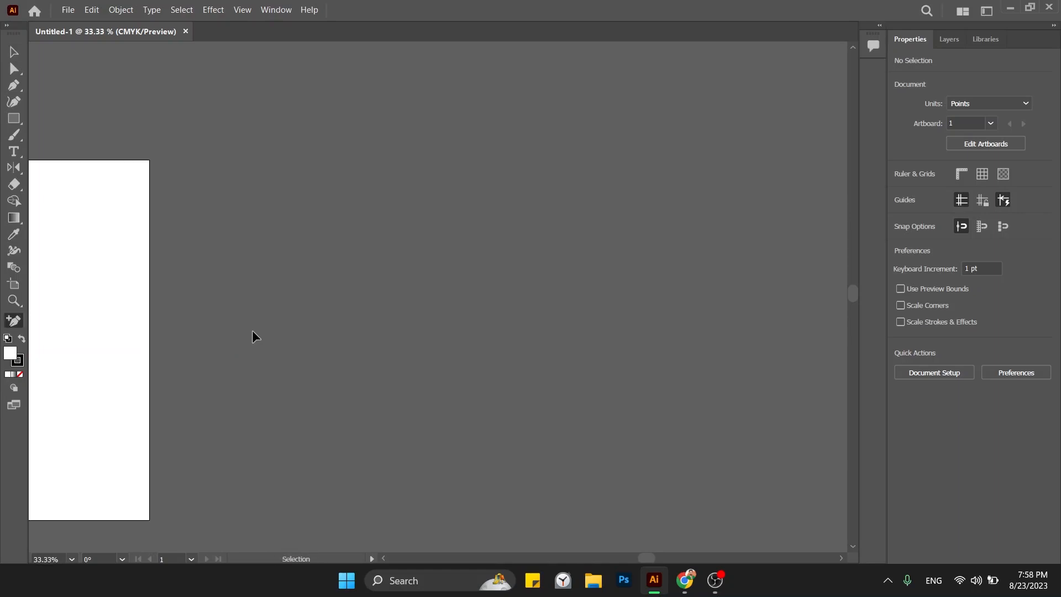
key(v)
drag(252, 330, 602, 320)
key(m)
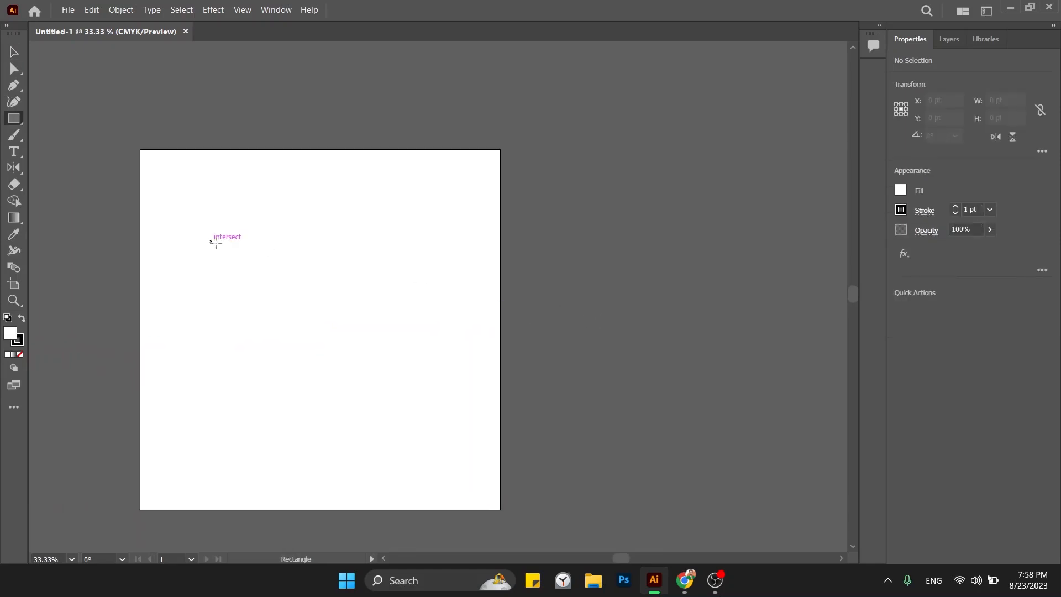
drag(211, 242, 331, 338)
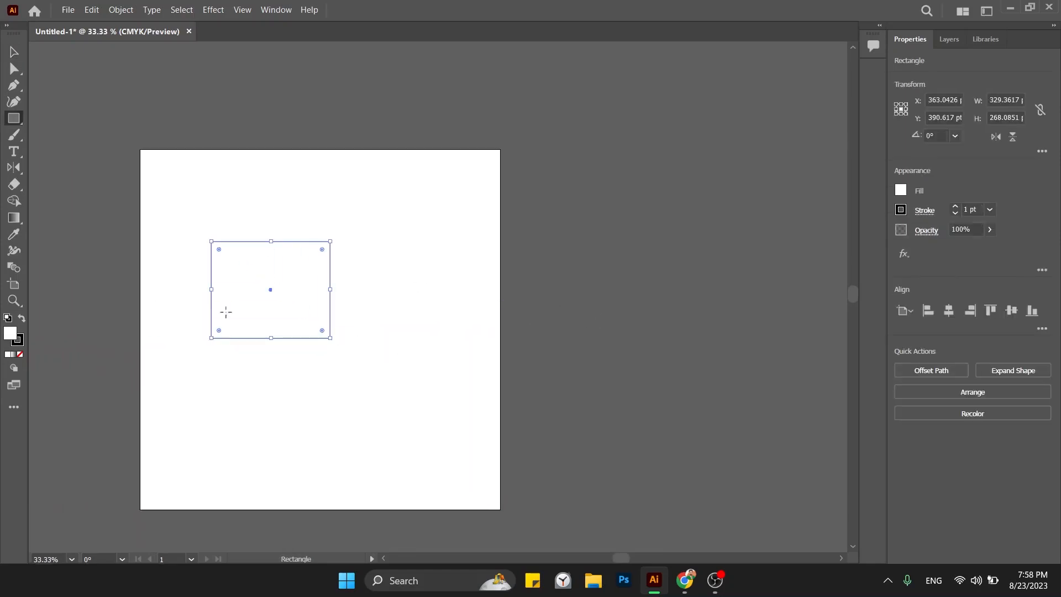
- Fill the rectangle with red, about C 10, M 100, Y 100, K 2, and remove its stroke
double_click(11, 333)
click(503, 221)
click(677, 202)
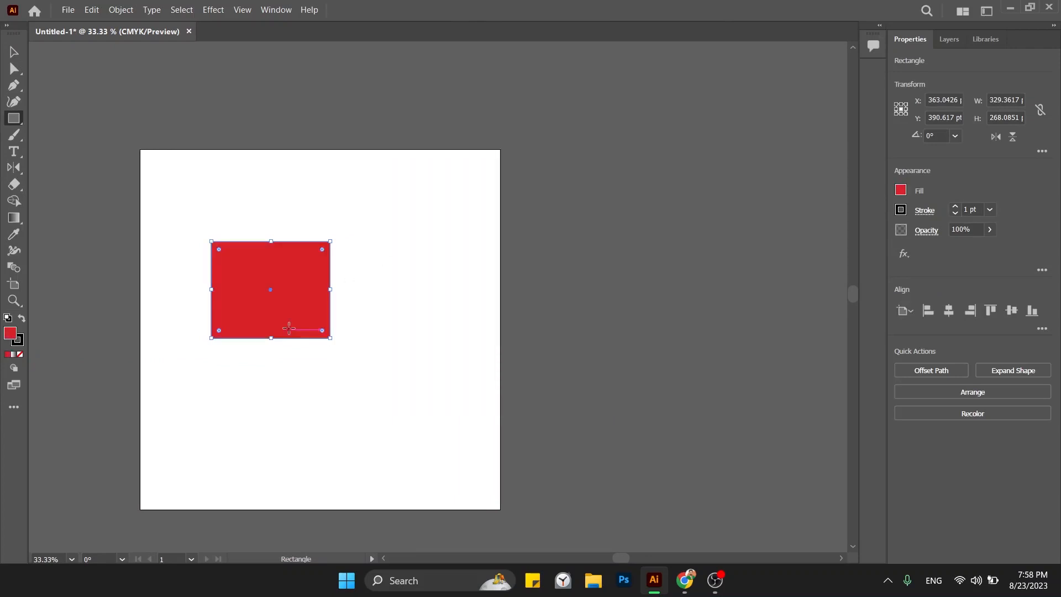
click(20, 344)
click(20, 354)
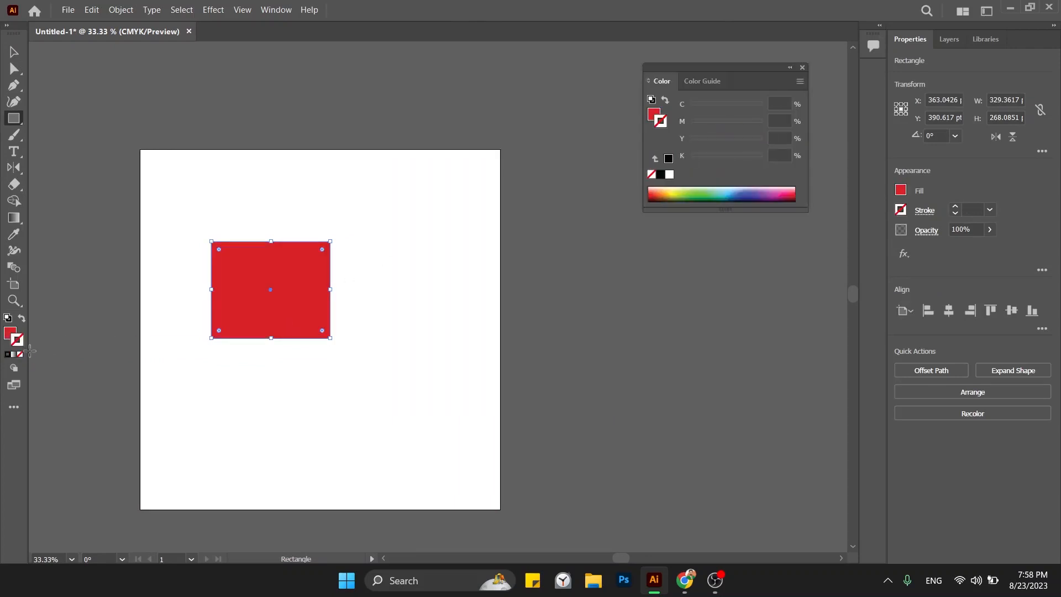
click(11, 333)
key(v)
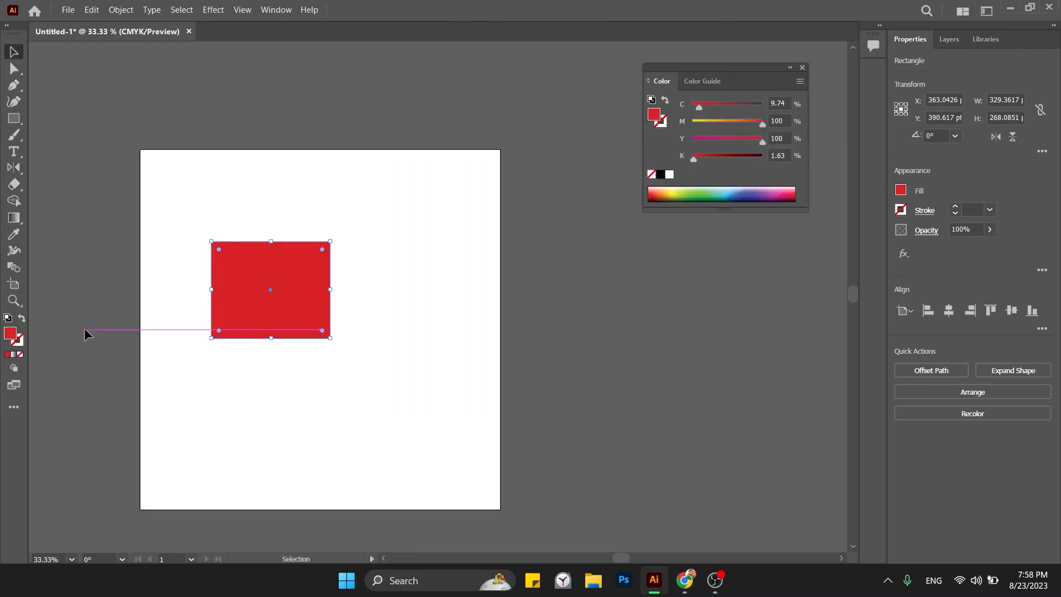
- Move the red rectangle into the artboard's top-left corner and shrink it to a square of about 103 pt
click(147, 362)
drag(315, 302, 222, 187)
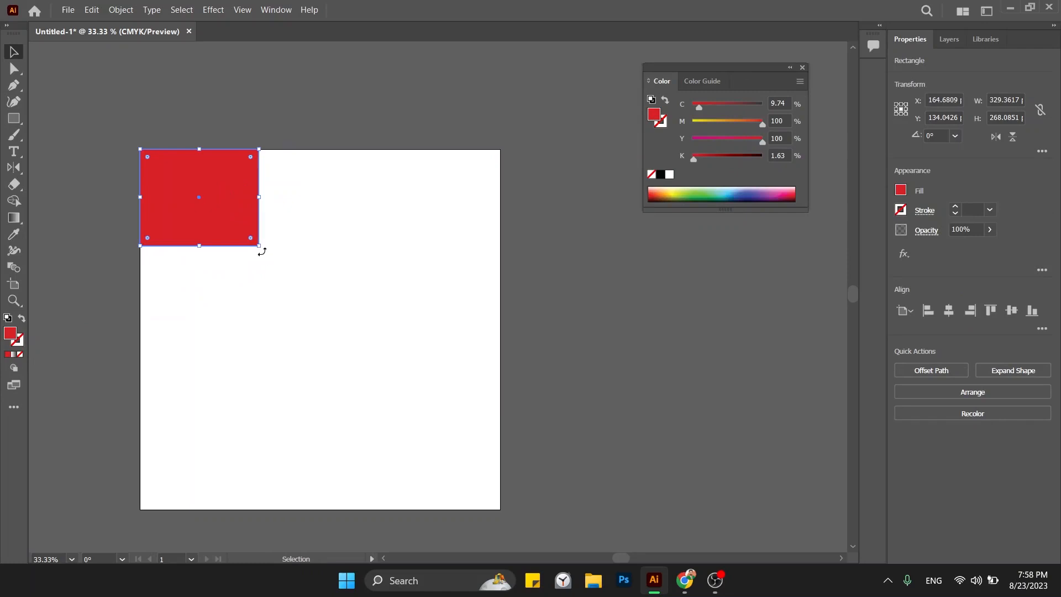
drag(258, 245, 167, 174)
- Offset the red square diagonally down and right by about 17 pt and repeat that move with Transform Again until about X 371, Y 371 pt
click(184, 171)
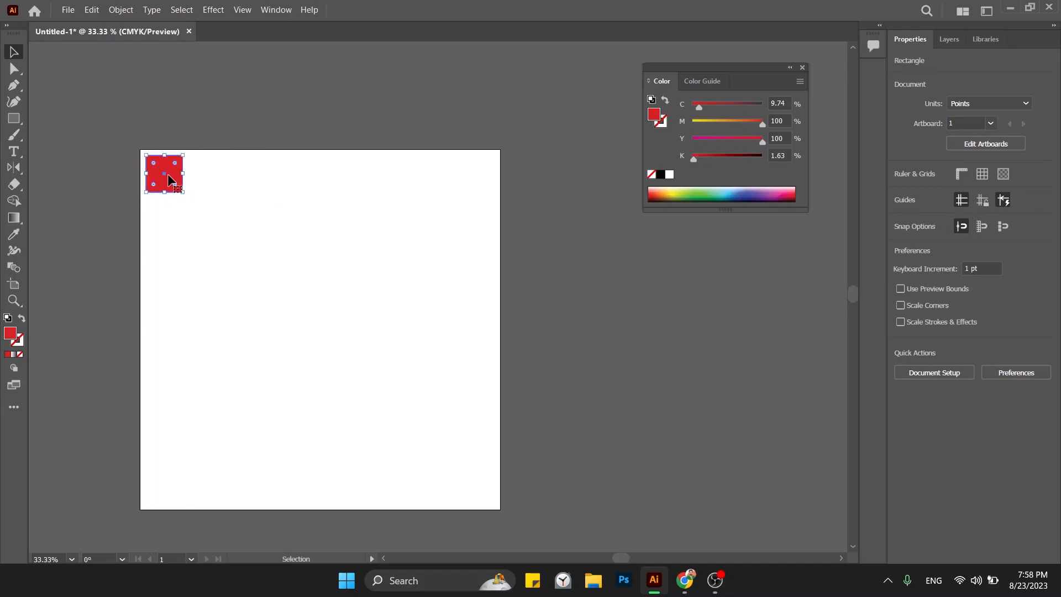
click(321, 68)
drag(274, 150, 147, 209)
key(a)
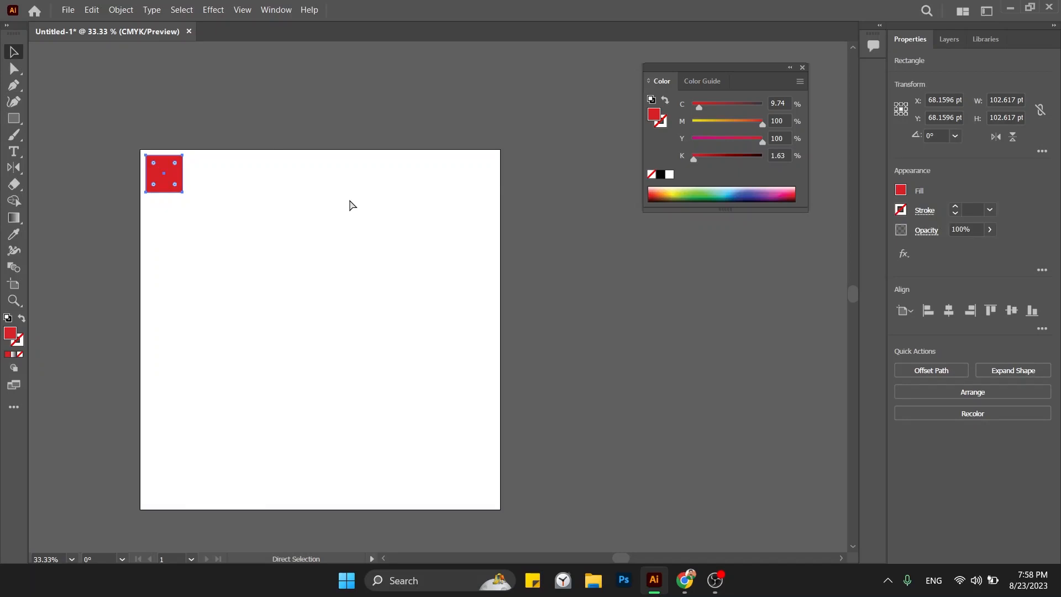
key(ctrl+z)
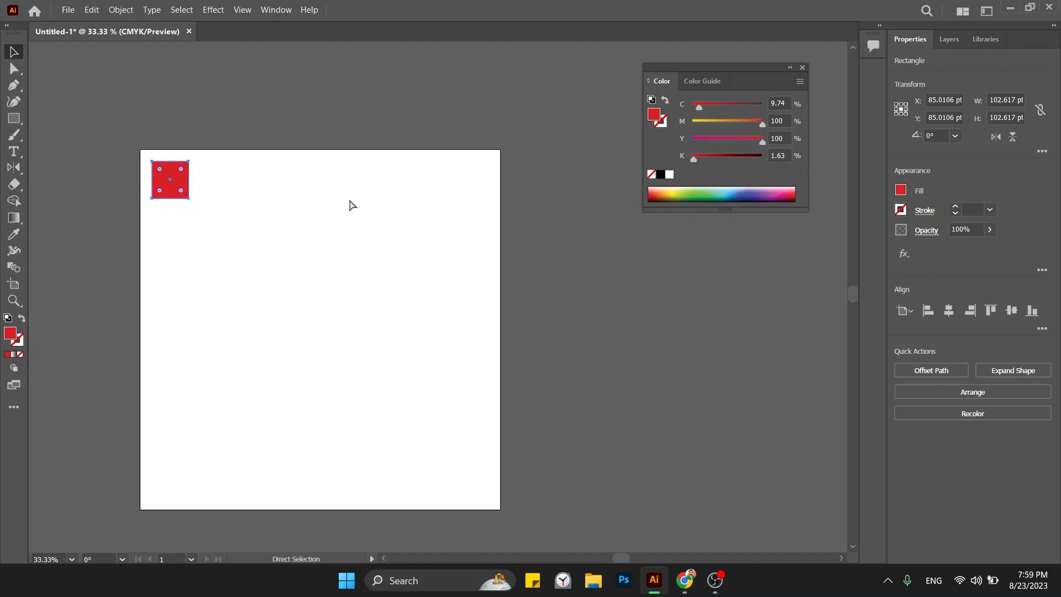
key(ctrl+d)
key(ctrl+d)
key(ctrl+d)
key(ctrl+d)
key(ctrl+d)
key(ctrl+d)
key(ctrl+d)
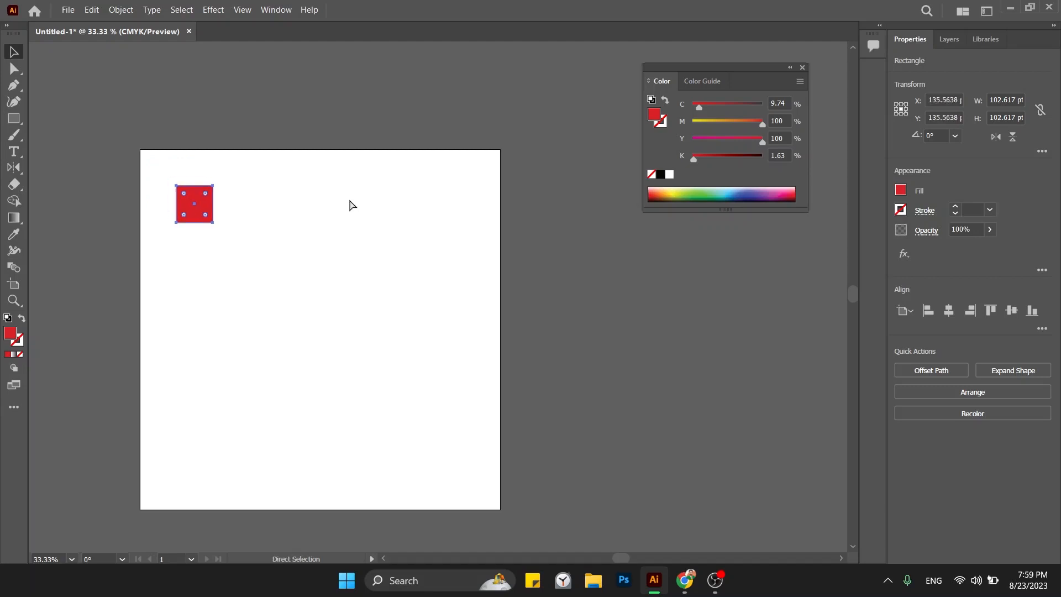
key(ctrl+d)
key(ctrl+d)
key(ctrl+d)
key(ctrl+d)
key(ctrl+d)
key(ctrl+d)
key(ctrl+d)
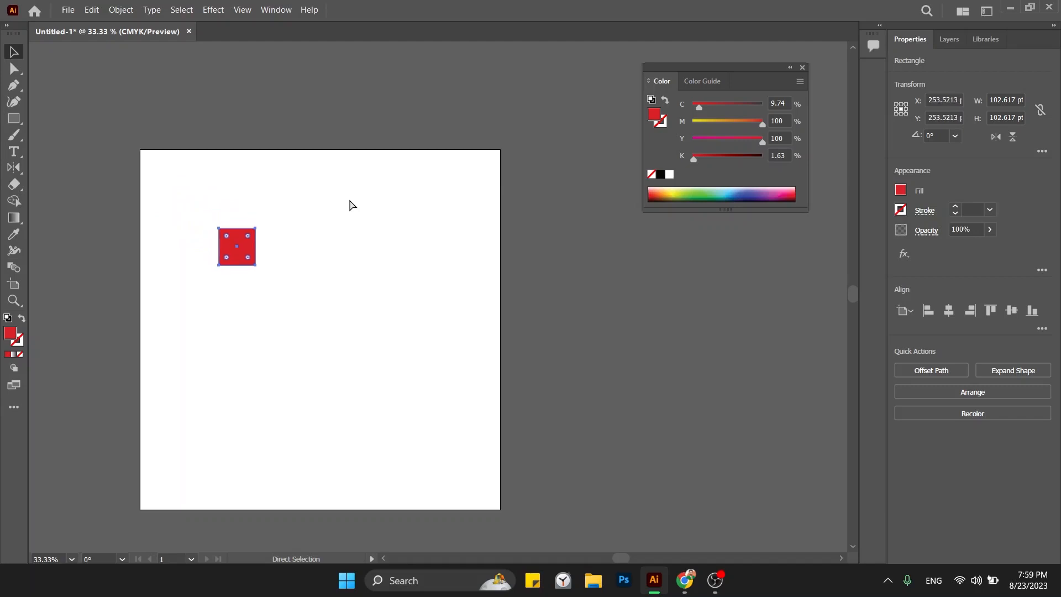
key(ctrl+d)
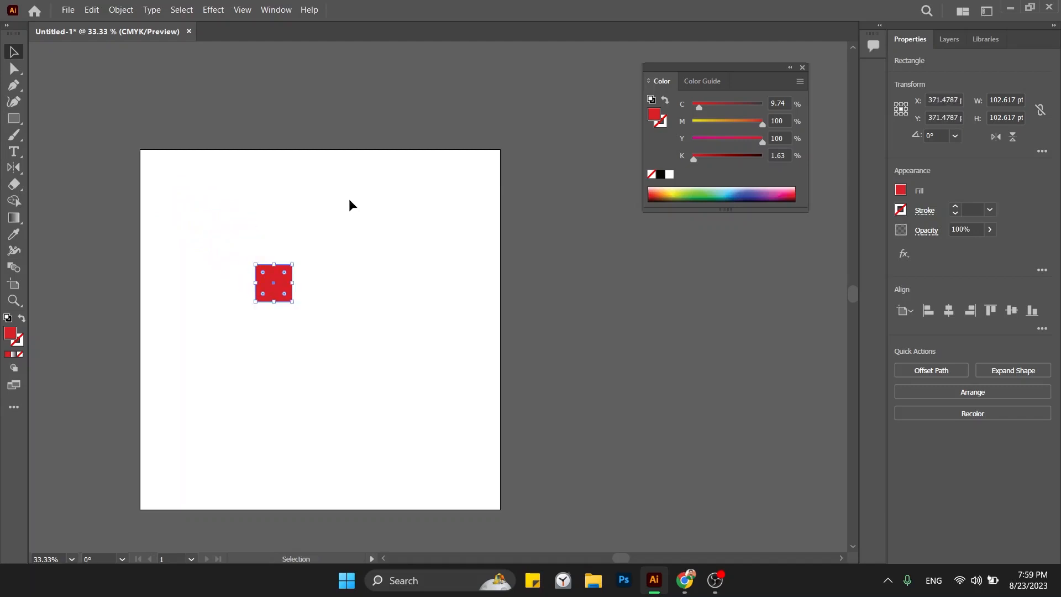
- Move the red square up and right to about X 474, Y 283 pt and rotate it clockwise to about 338.5°
click(296, 264)
drag(285, 270, 322, 239)
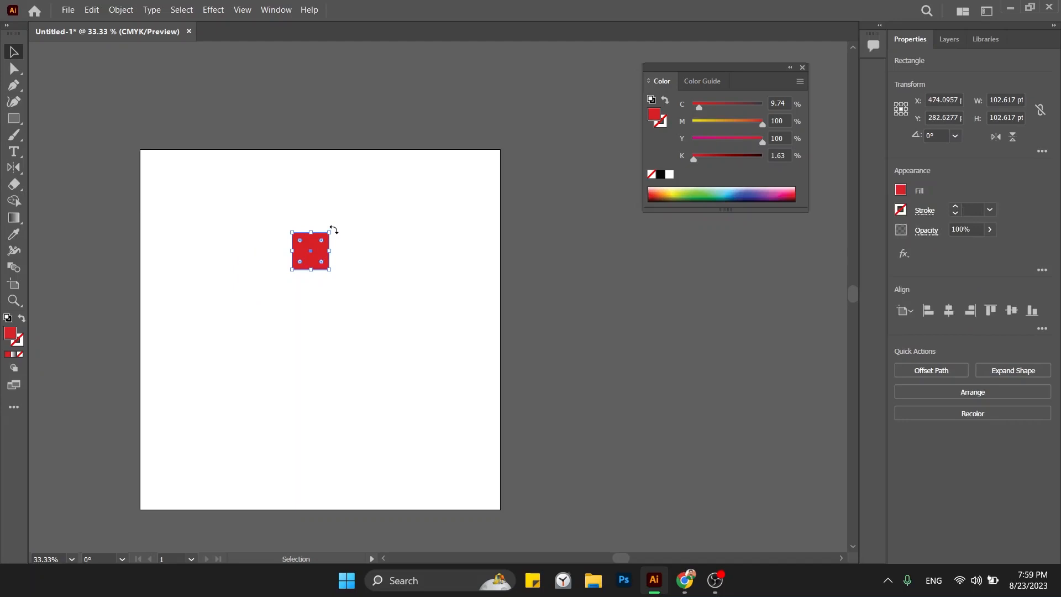
drag(333, 230, 337, 242)
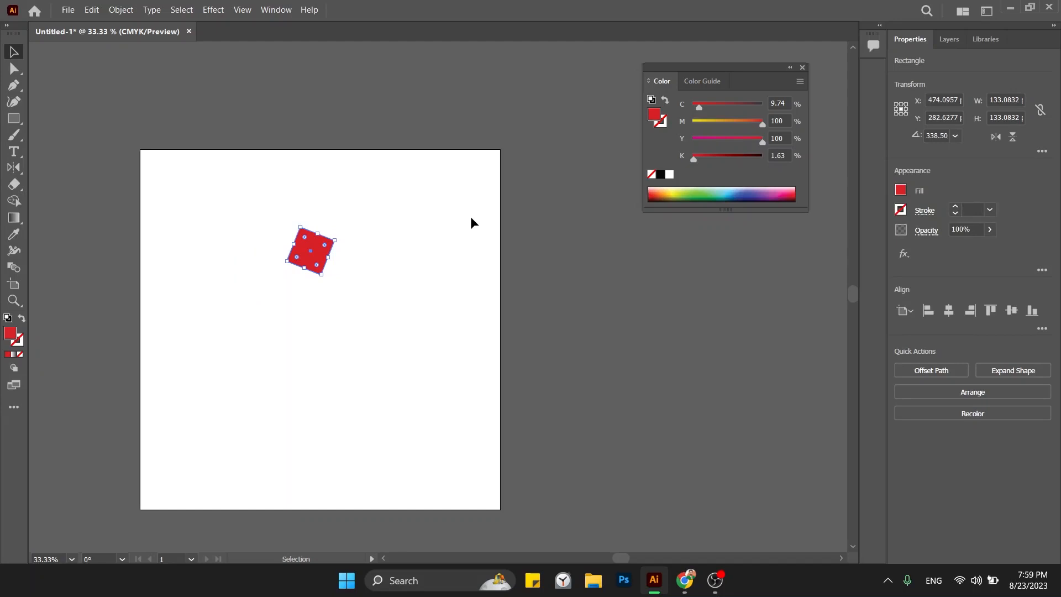
- Repeat the last rotation of the red square many times with Transform Again, spinning it about its own centre
key(a)
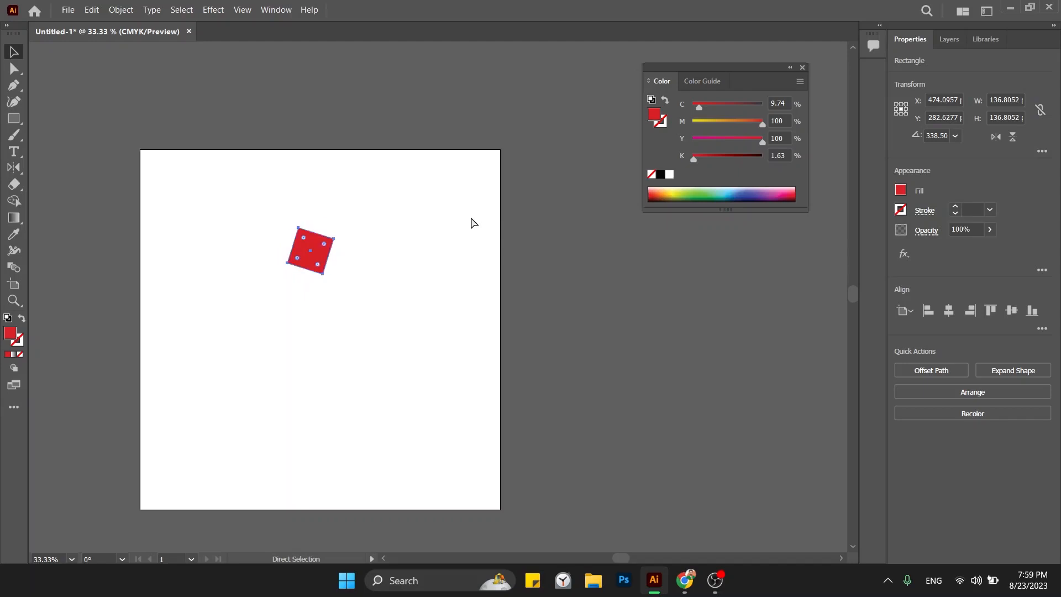
key(ctrl+d)
key(ctrl+d)
key(ctrl+d)
key(ctrl+d)
key(ctrl+d)
key(ctrl+d)
key(ctrl+d)
key(ctrl+d)
key(ctrl+d)
key(ctrl+d)
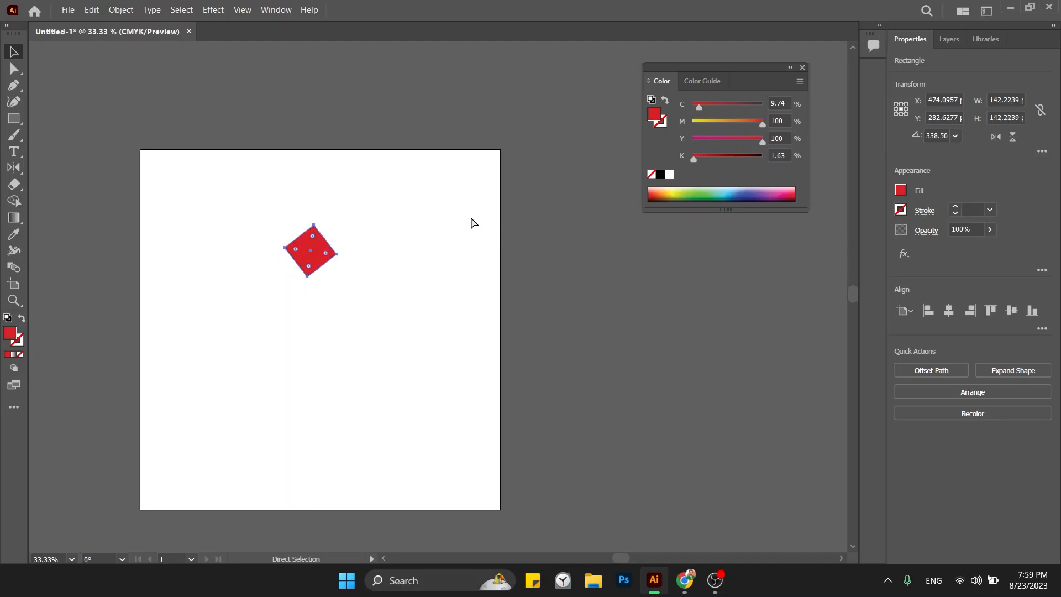
key(ctrl+d)
key(ctrl+d)
key(ctrl+d)
key(ctrl+d)
key(ctrl+d)
key(ctrl+d)
key(ctrl+d)
key(ctrl+d)
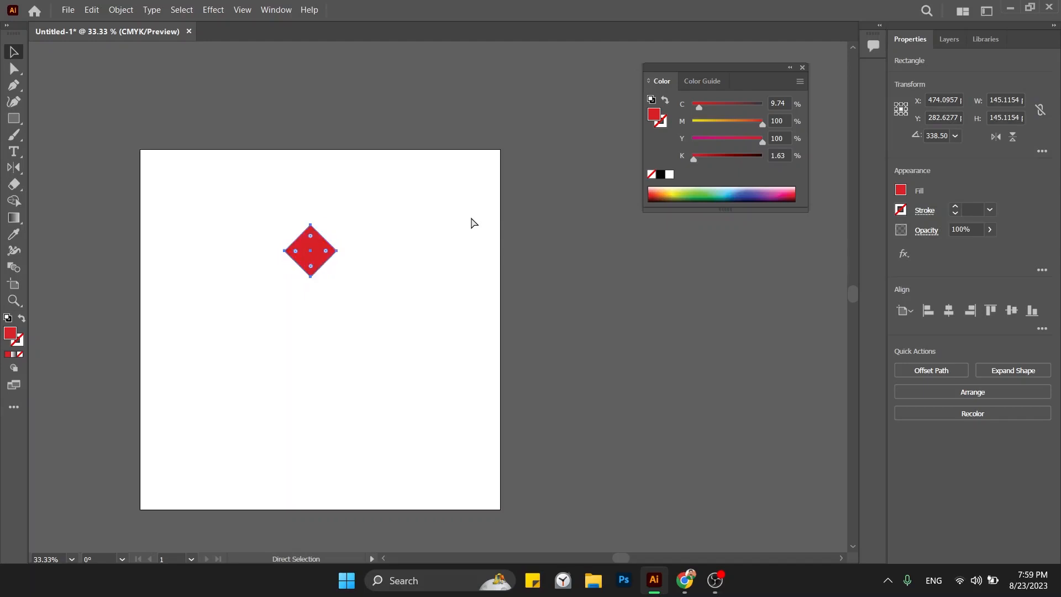
key(ctrl+d)
key(ctrl+d)
key(ctrl+d)
key(ctrl+d)
key(ctrl+d)
key(ctrl+d)
key(ctrl+d)
key(ctrl+d)
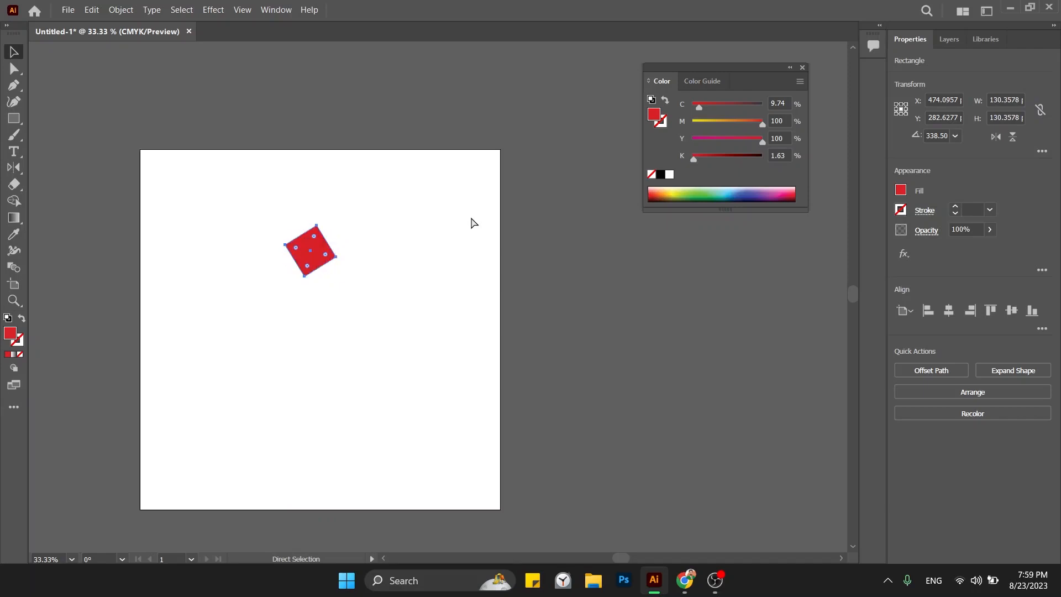
key(ctrl+d)
key(ctrl+d)
key(ctrl+d)
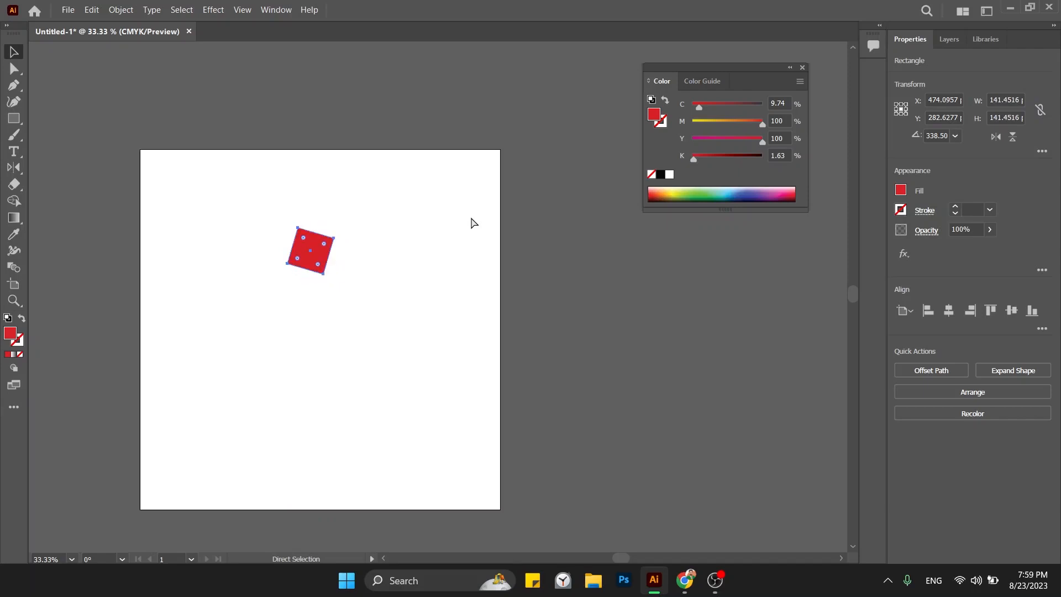
key(ctrl+d)
key(ctrl+d)
key(ctrl+d)
key(ctrl+d)
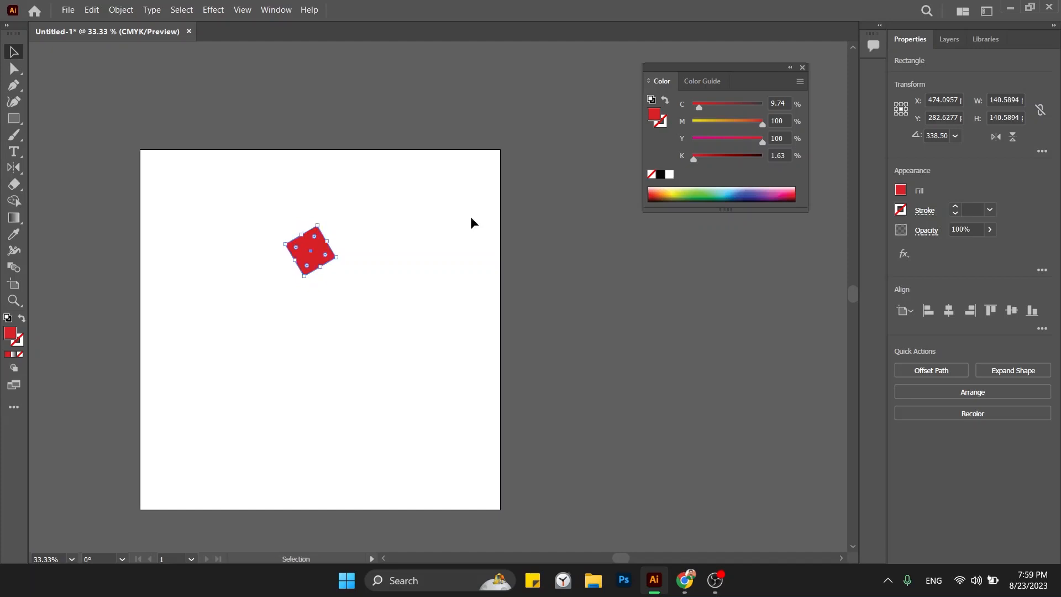
key(ctrl+d)
key(ctrl+d)
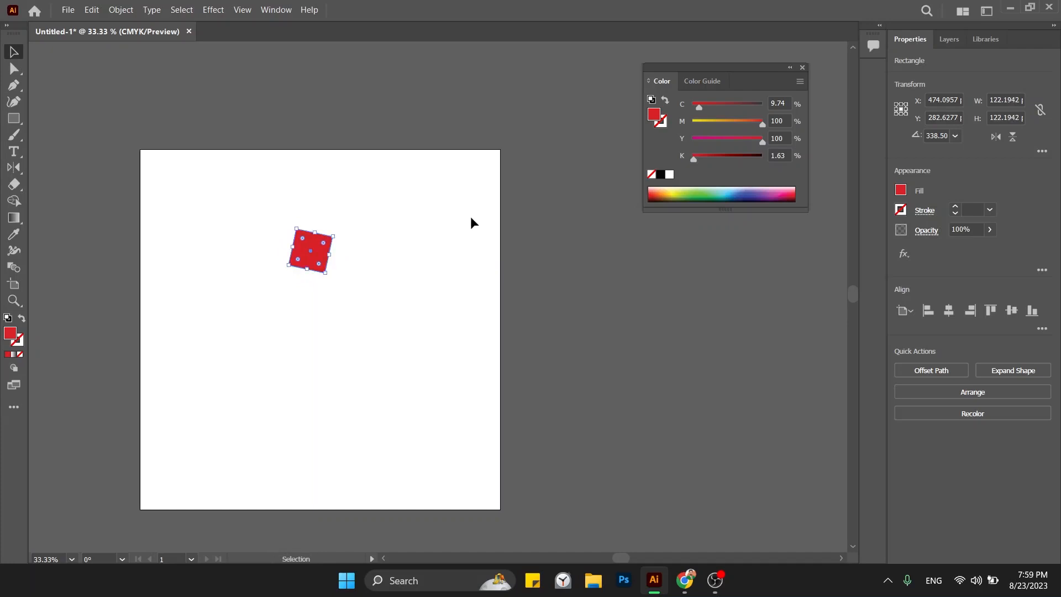
key(ctrl+d)
key(ctrl+d)
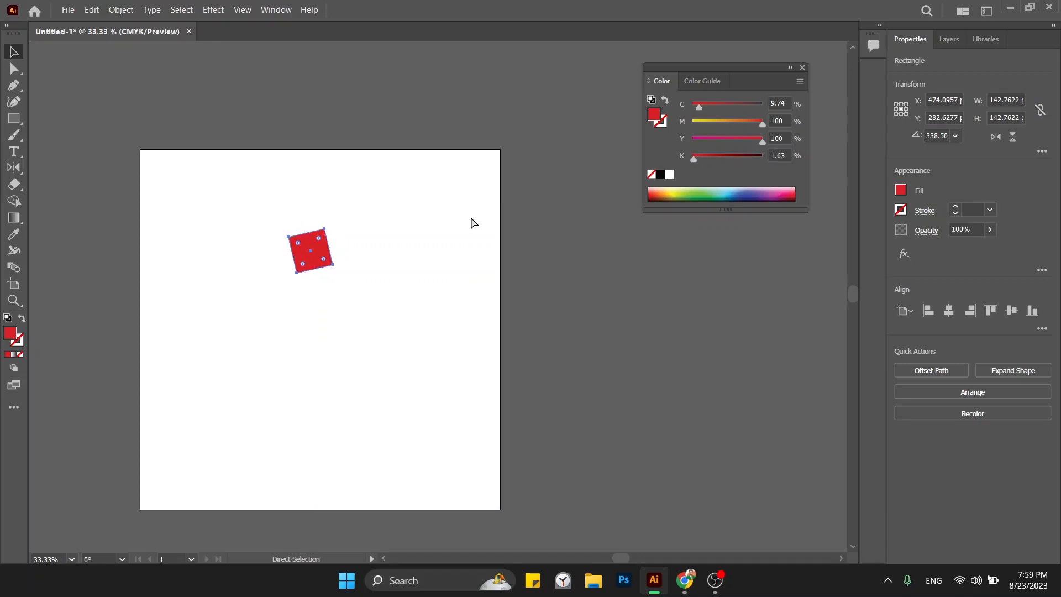
key(ctrl+d)
key(ctrl+d)
key(ctrl+d)
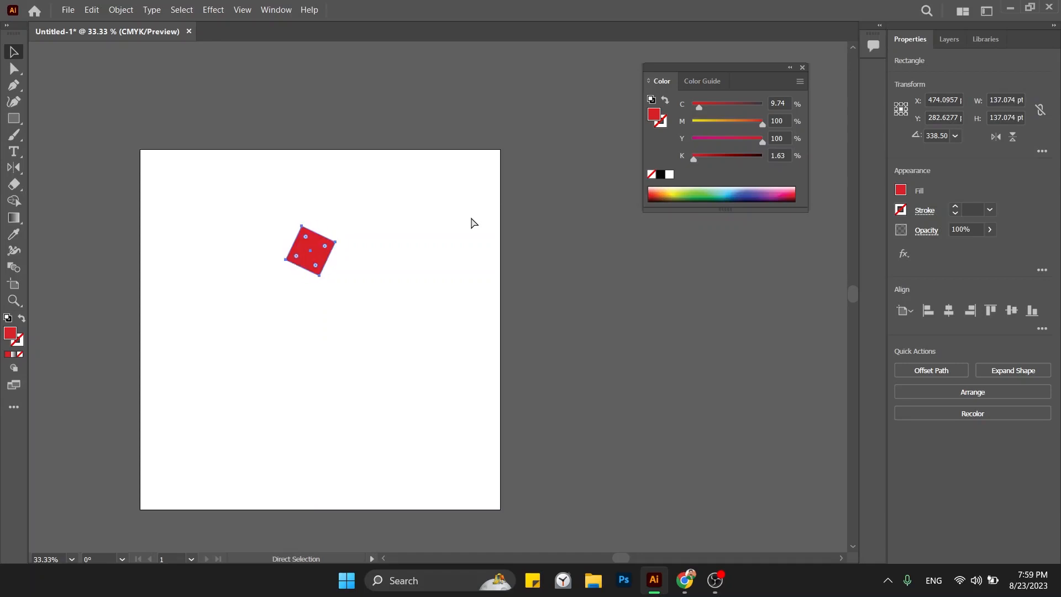
key(ctrl+d)
key(ctrl+d)
key(ctrl+d)
key(ctrl+d)
key(ctrl+d)
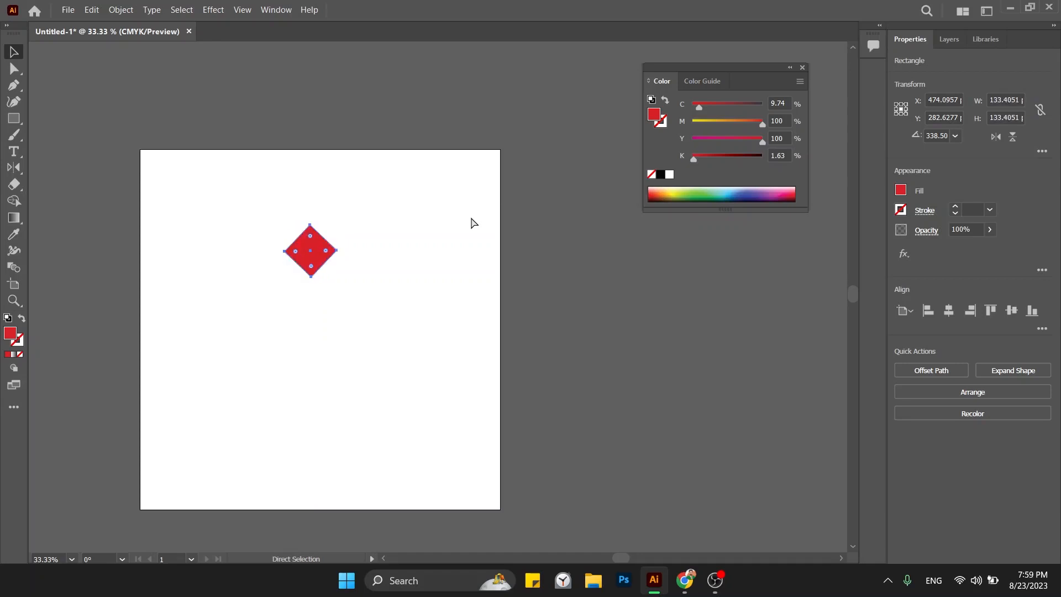
key(ctrl+d)
key(ctrl+d)
key(ctrl+d)
key(ctrl+d)
key(ctrl+d)
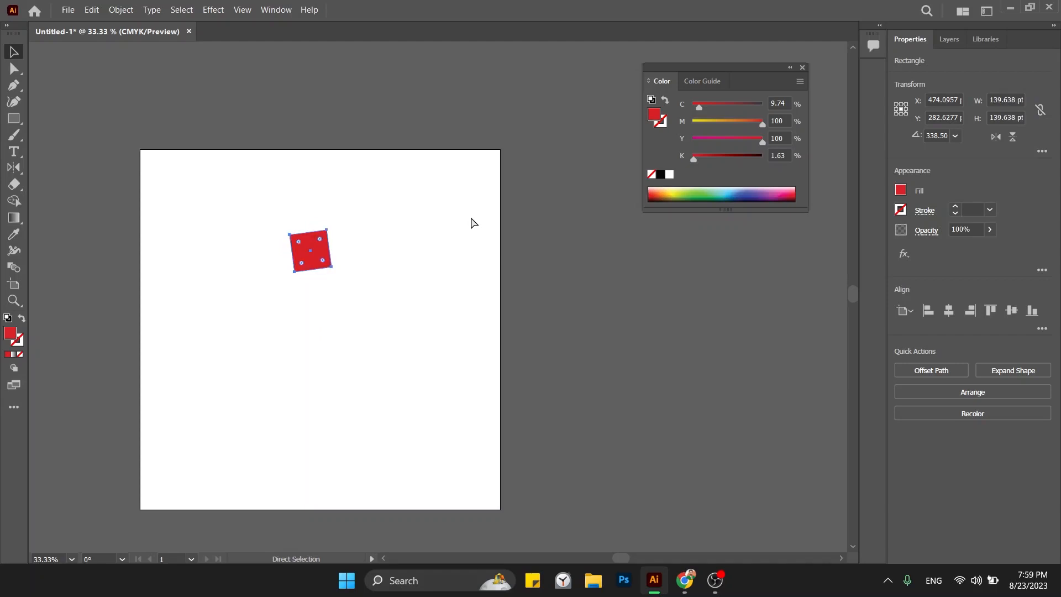
key(ctrl+d)
key(ctrl+d)
key(ctrl+d)
key(ctrl+d)
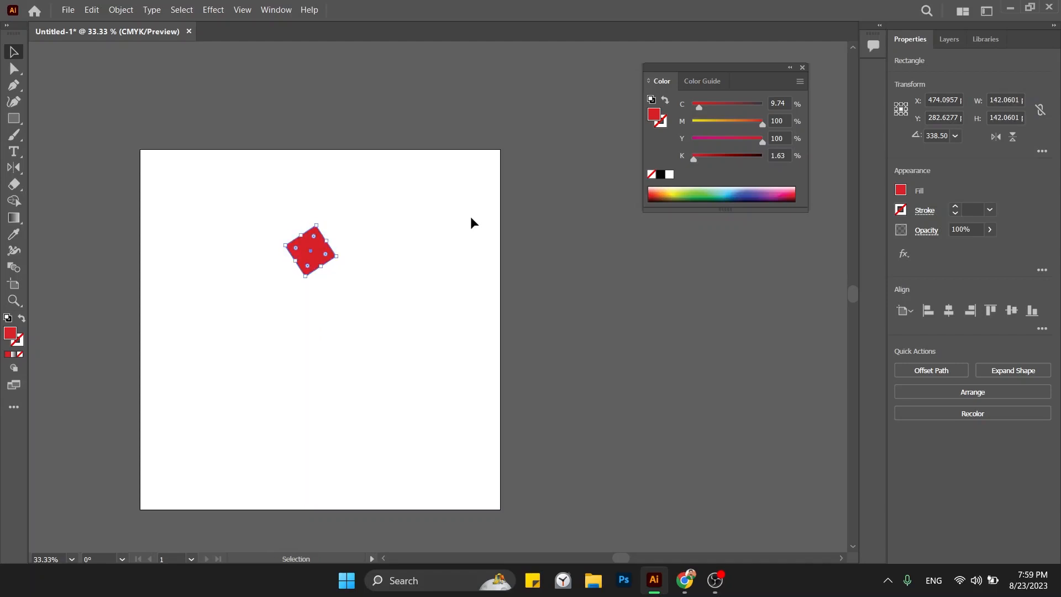
- Duplicate the rotated red square horizontally to the right by about 132 pt, placing the copy beside the original
click(471, 218)
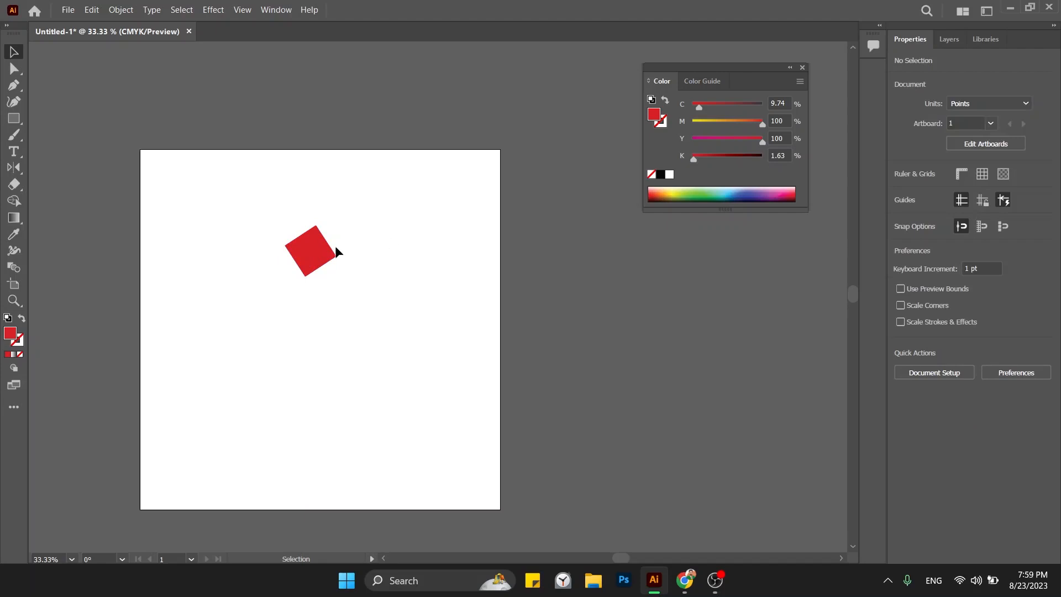
alt+drag(316, 250, 364, 254)
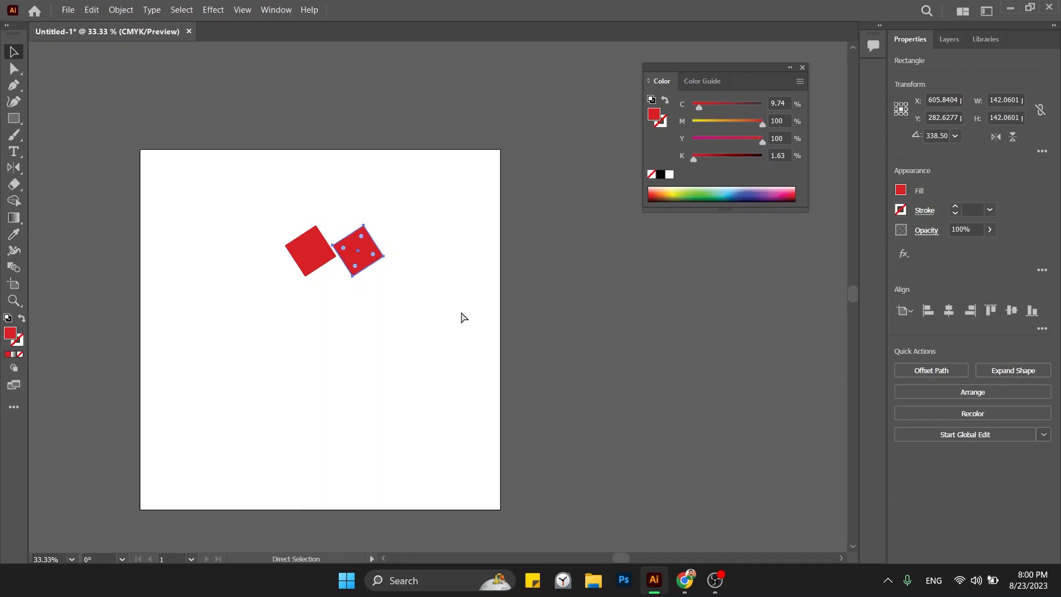
- Repeat the horizontal duplication of the red square with Transform Again to build a row of eight squares
key(ctrl+d)
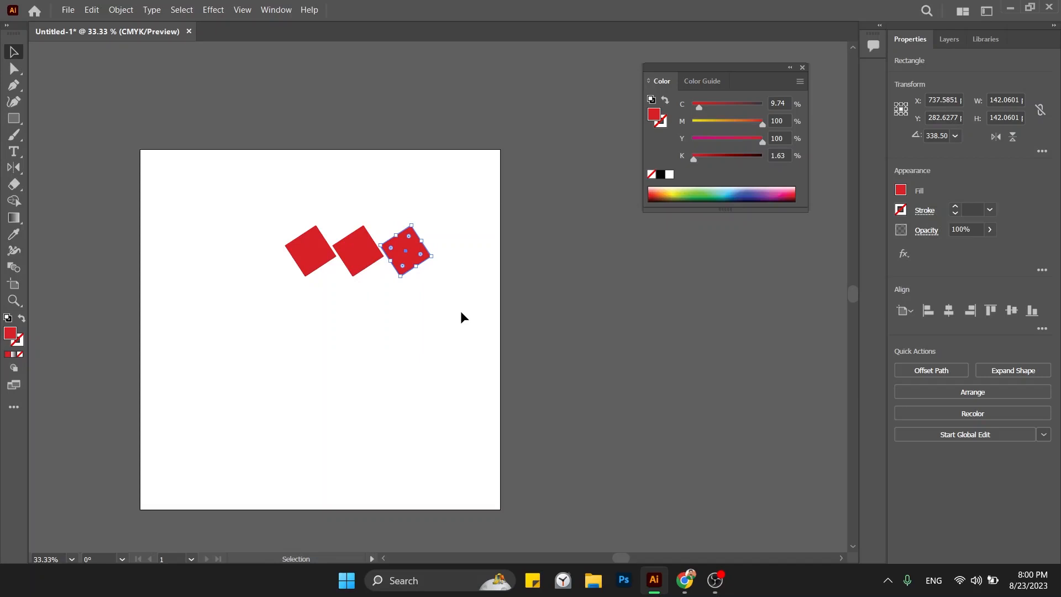
key(a)
key(ctrl+d)
key(ctrl+d)
key(ctrl+d)
key(ctrl+d)
key(ctrl+d)
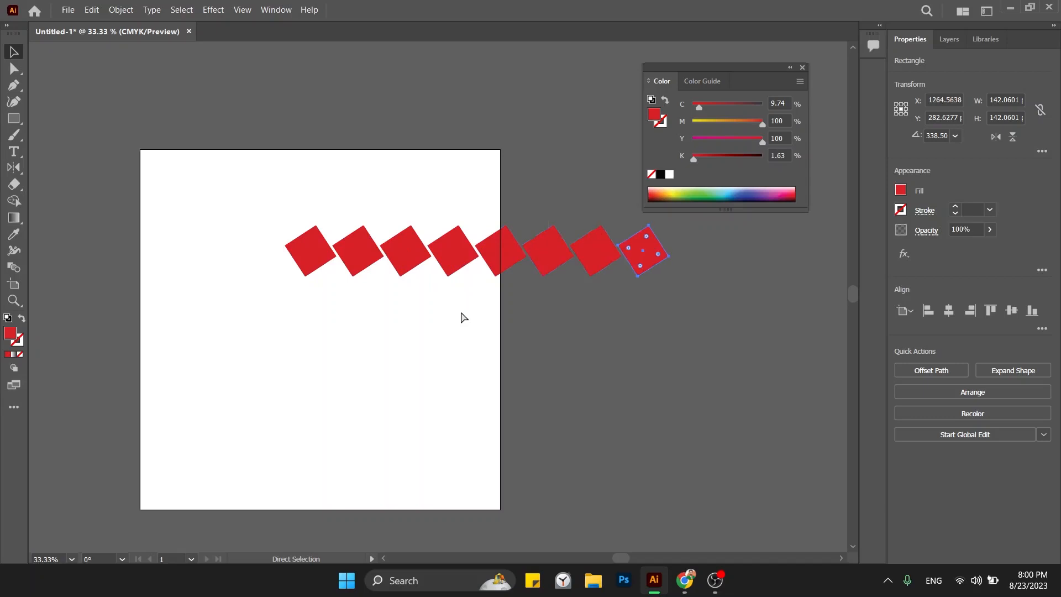
- Duplicate the row of red squares about 139 pt straight down and repeat with Transform Again to form five rows
key(v)
drag(246, 245, 603, 297)
key(ctrl+d)
key(ctrl+d)
key(ctrl+d)
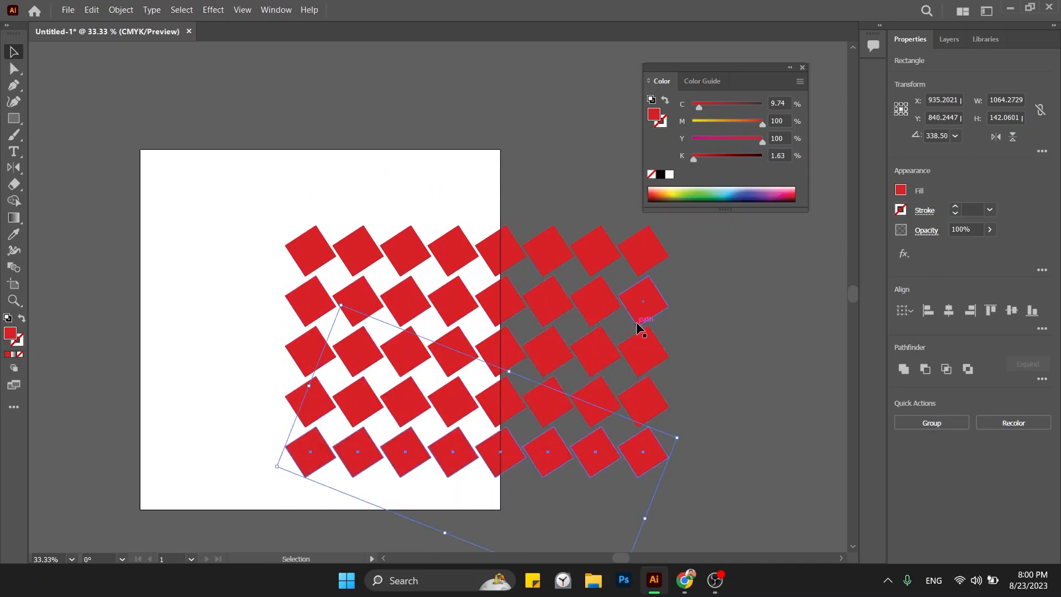
- Select the entire grid of red squares and delete it
click(748, 350)
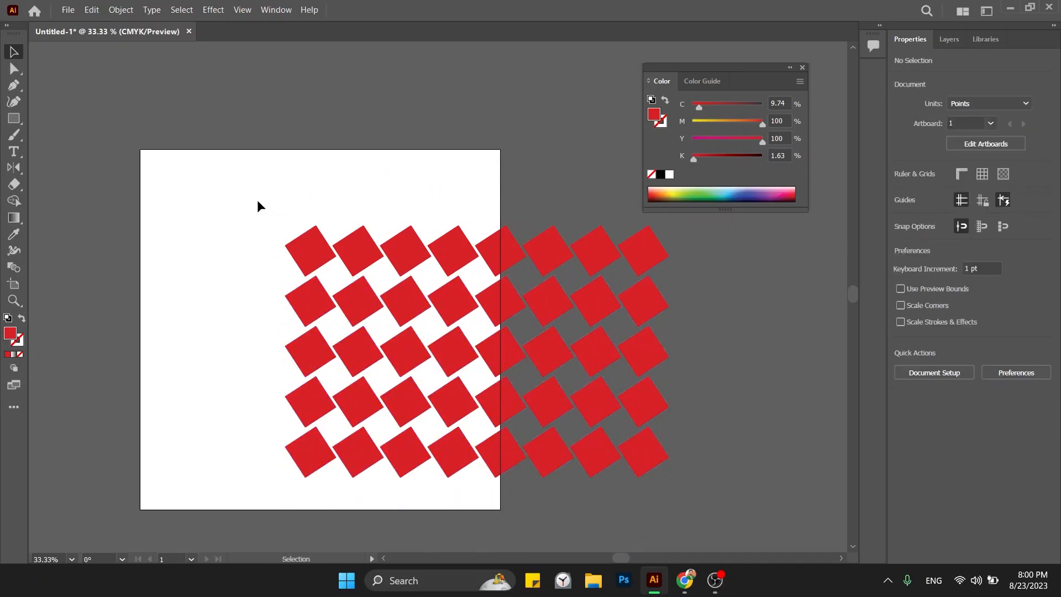
drag(257, 200, 734, 506)
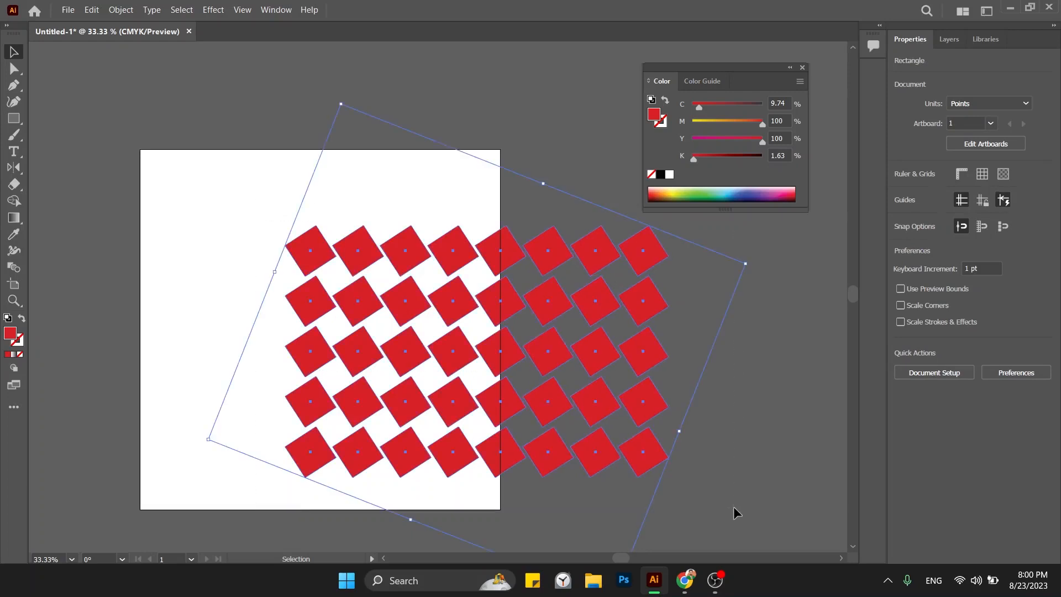
key(Delete)
- Draw a red square about 155 pt wide in the artboard's upper-left corner and duplicate it directly beside the original on the right
key(m)
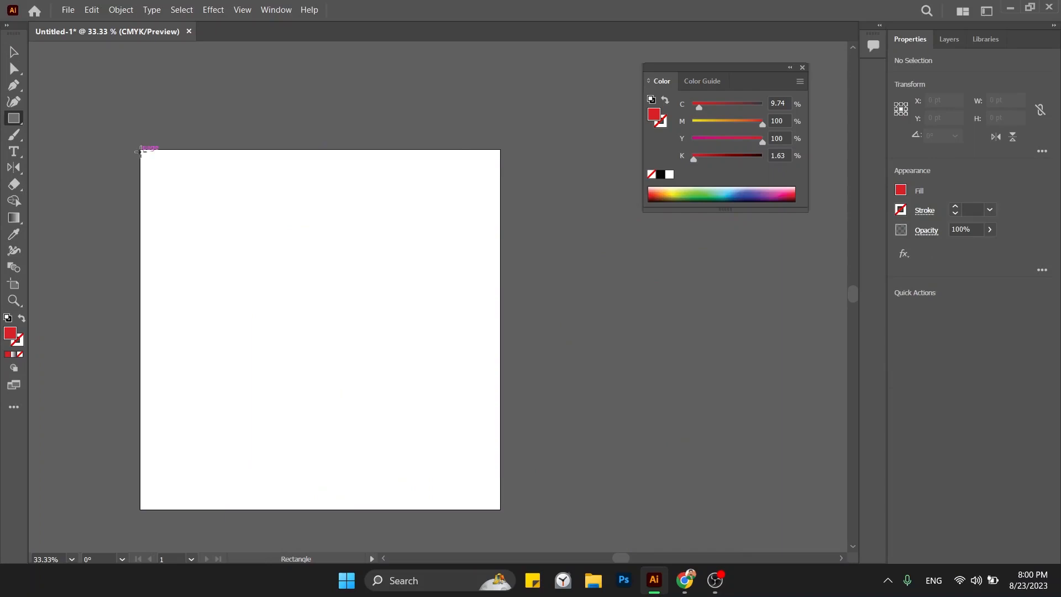
drag(141, 150, 229, 190)
key(v)
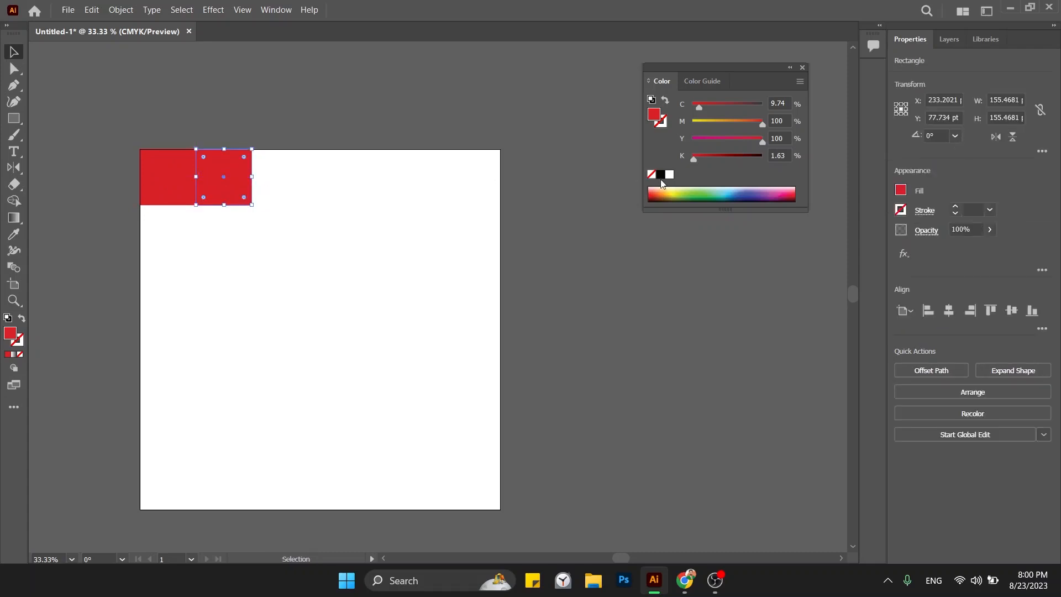
- Try a green fill on the duplicated square, settling on the dark green 327F5A
click(729, 189)
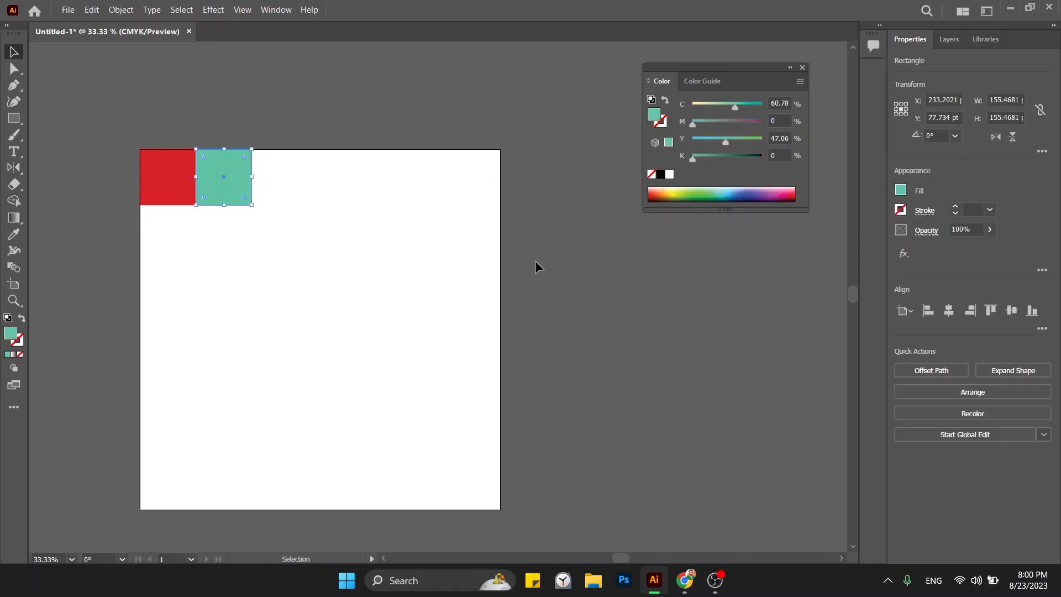
key(ctrl+z)
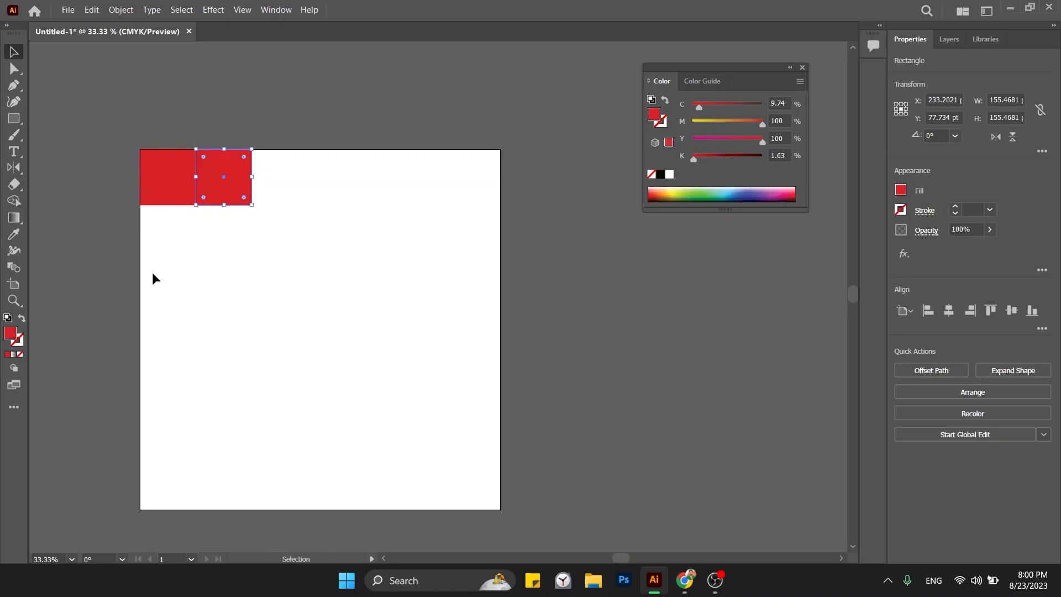
double_click(12, 334)
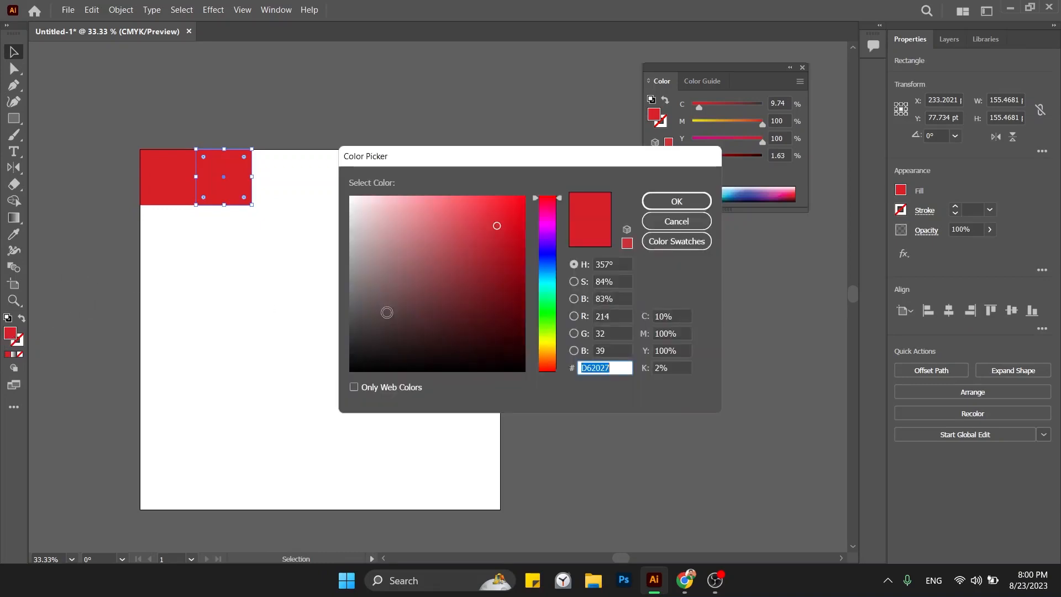
click(540, 296)
click(456, 284)
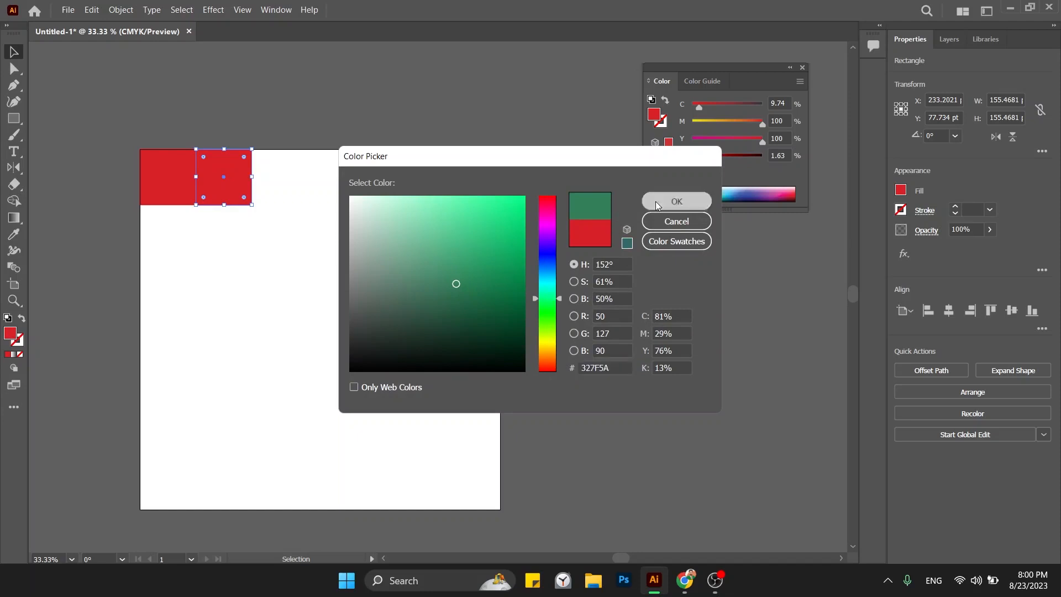
click(658, 202)
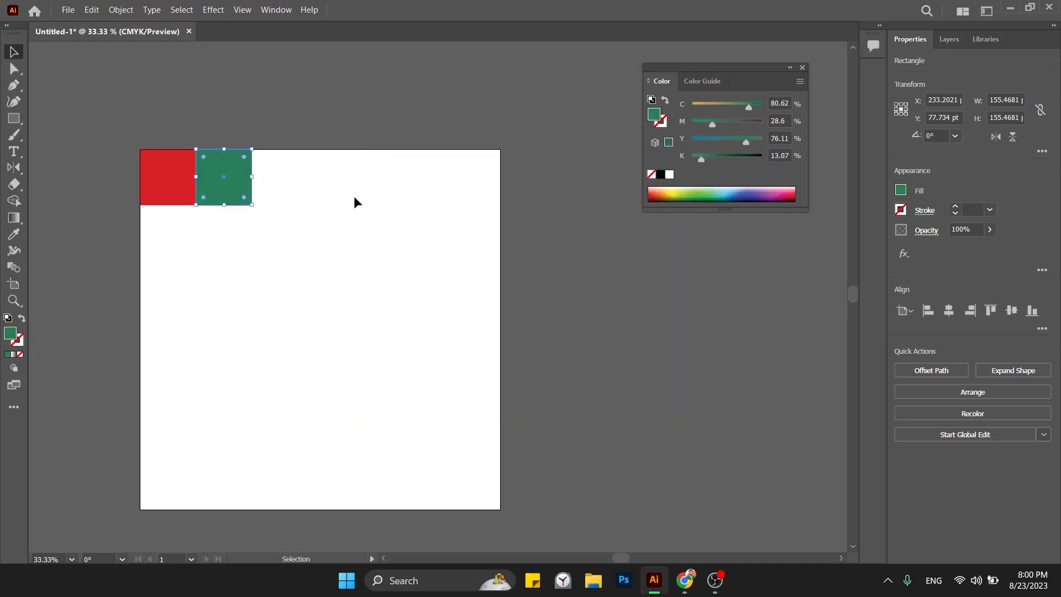
- Hide the floating Color panel, show it again and place it closer to the artboard
drag(708, 73, 689, 88)
click(283, 9)
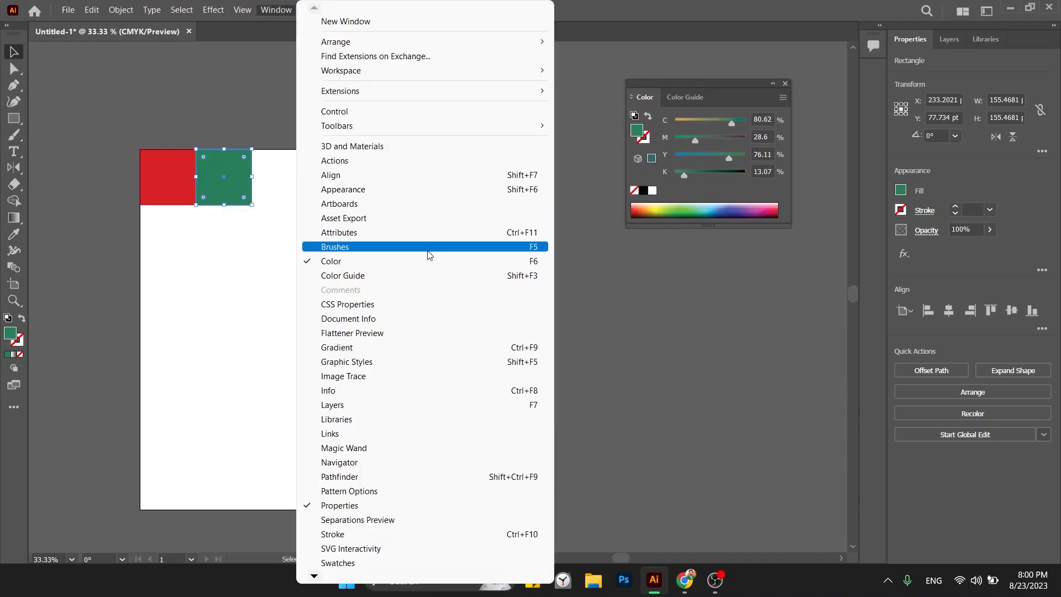
click(403, 263)
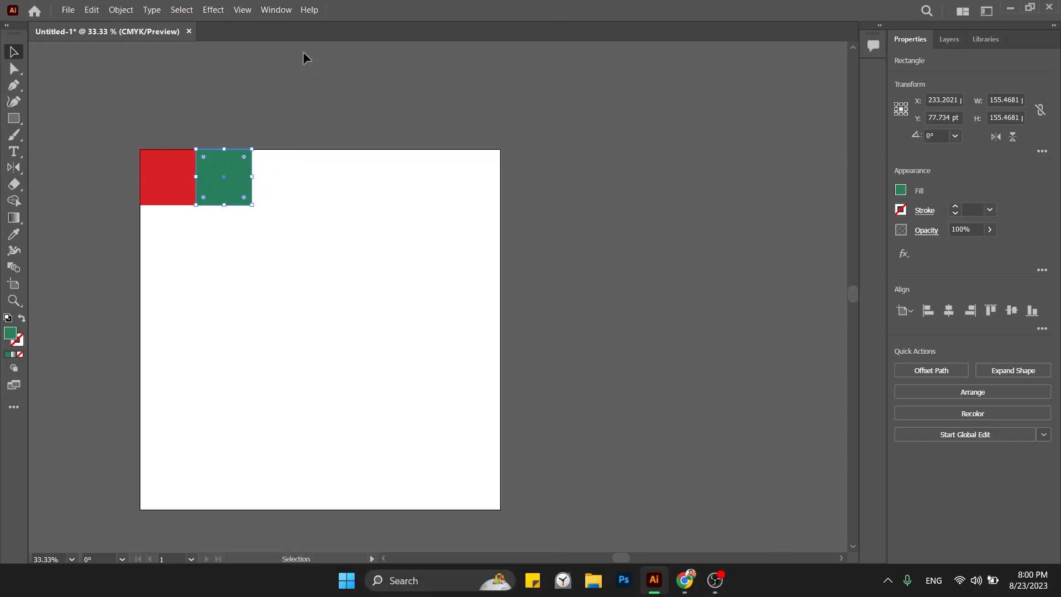
click(277, 10)
click(355, 261)
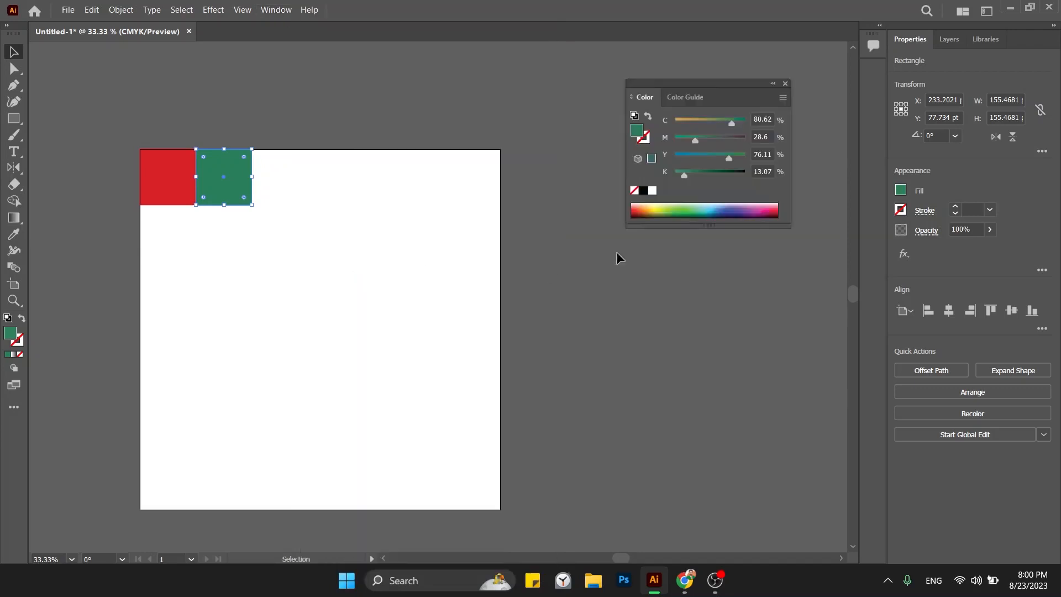
drag(688, 88, 649, 94)
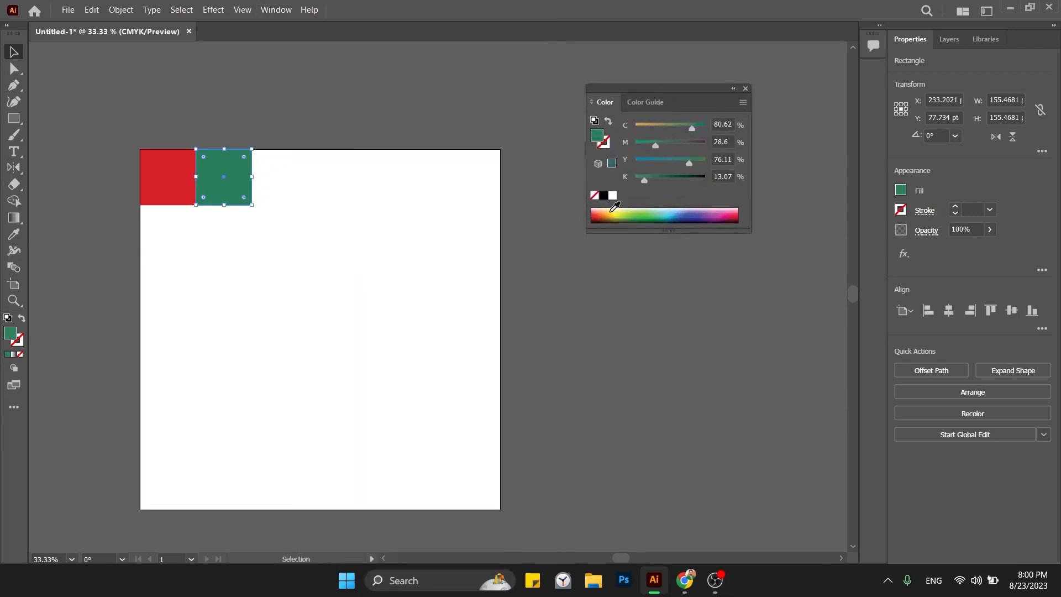
- Fill the duplicated square with light peach and the original square with dark purple
click(624, 210)
drag(622, 211, 577, 202)
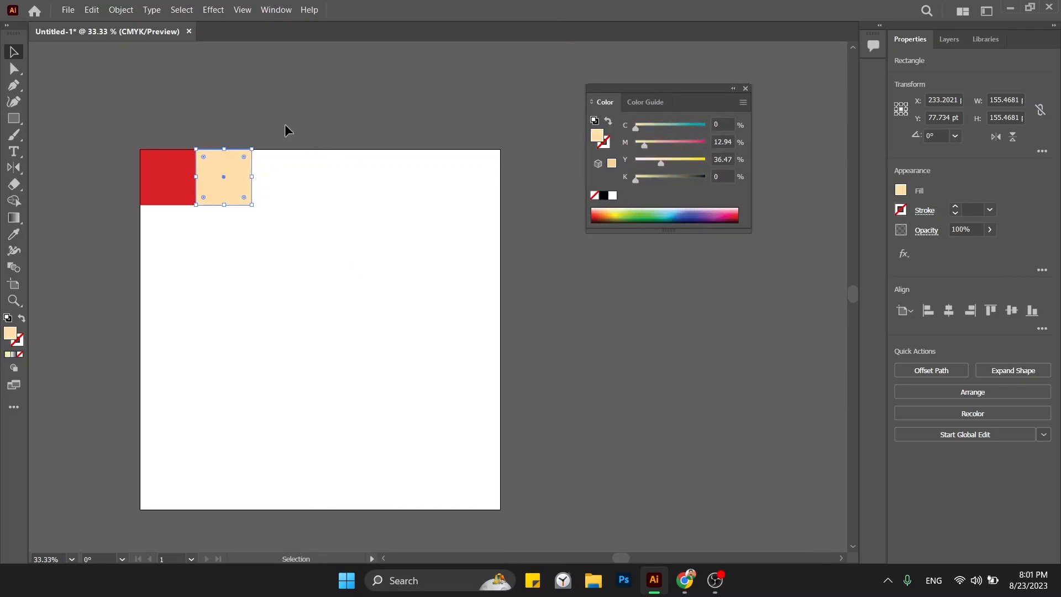
click(177, 173)
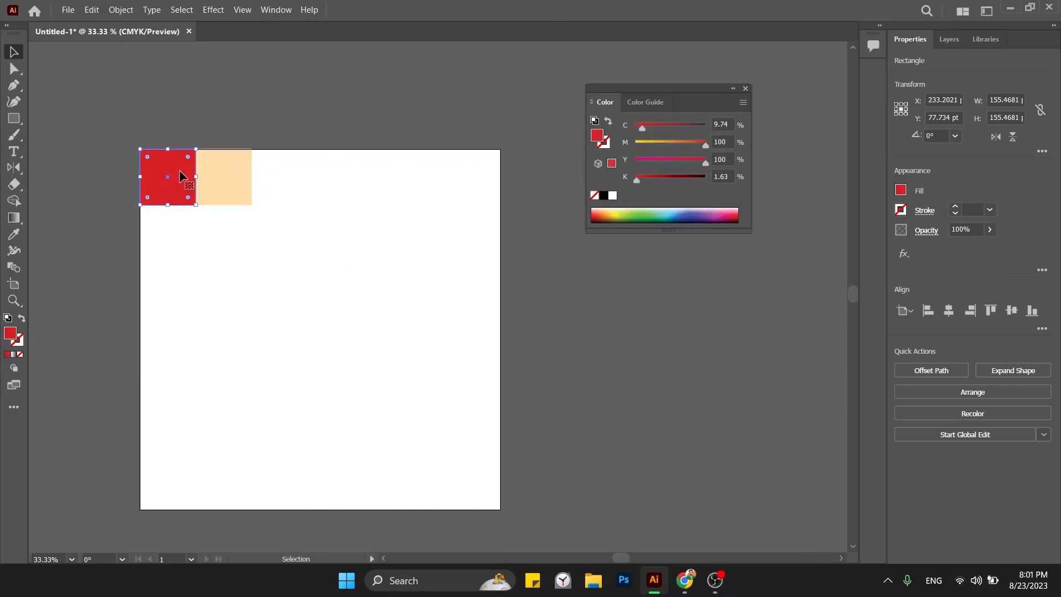
drag(613, 211, 710, 214)
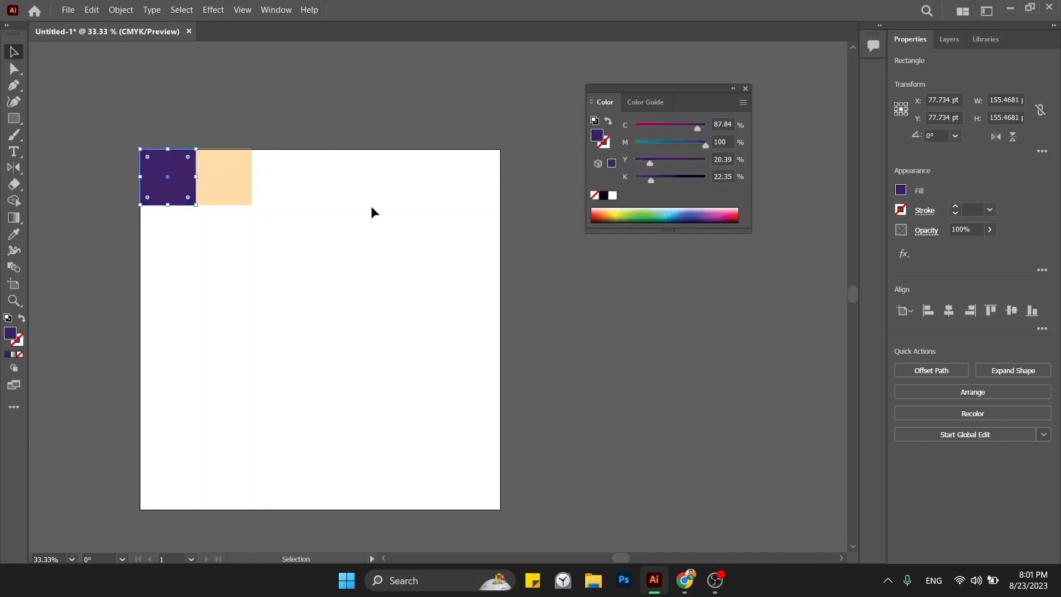
- Change the peach square's fill to bright yellow, about C 2, M 9, Y 100, K 0
click(238, 194)
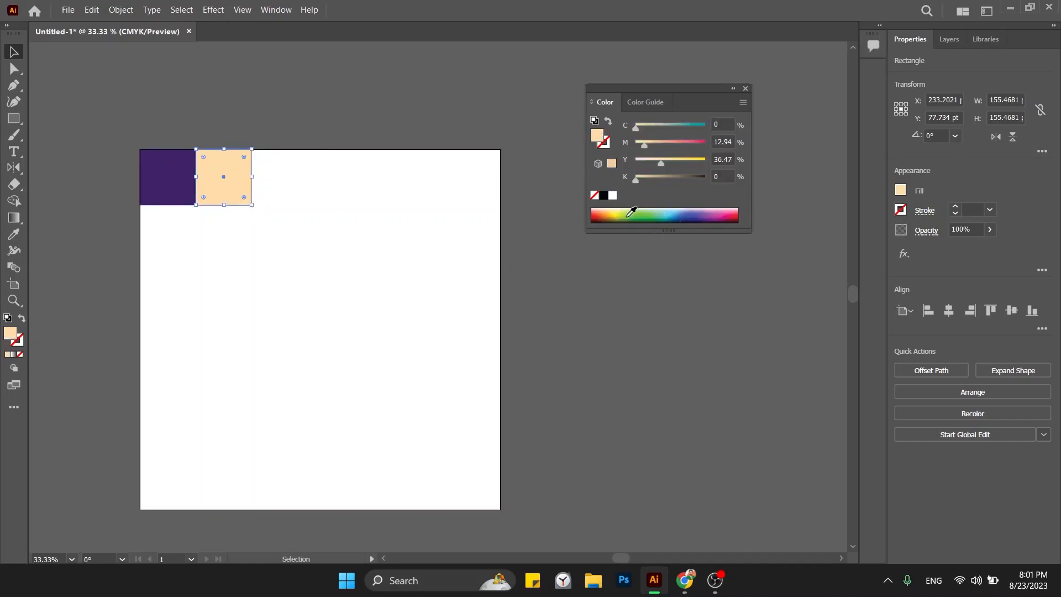
click(615, 211)
click(331, 234)
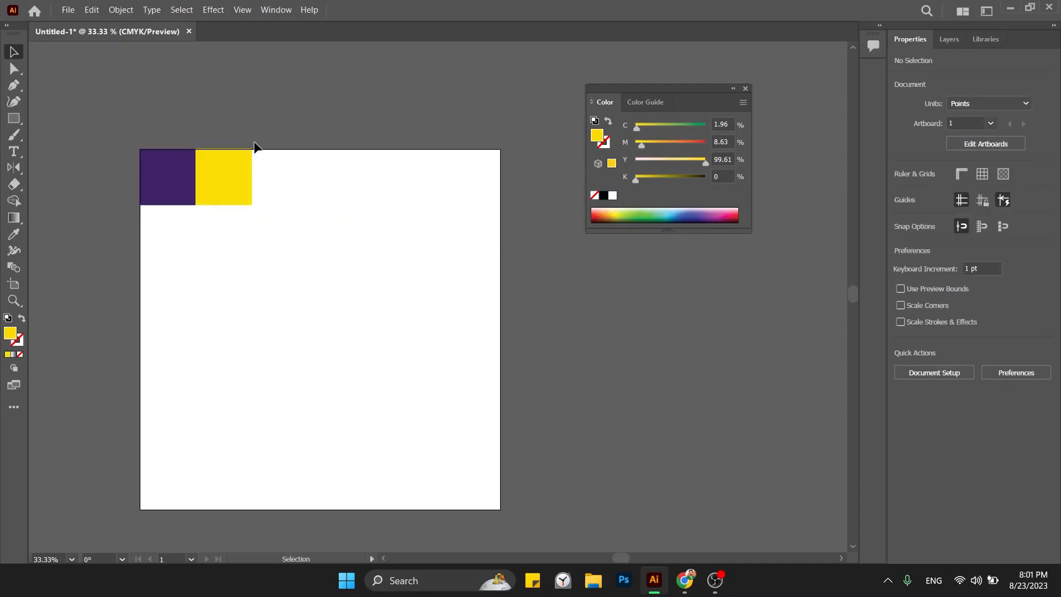
- Duplicate the purple and yellow pair to the right and repeat with Transform Again to make a row of eight squares
key(ctrl+a)
drag(175, 185, 287, 192)
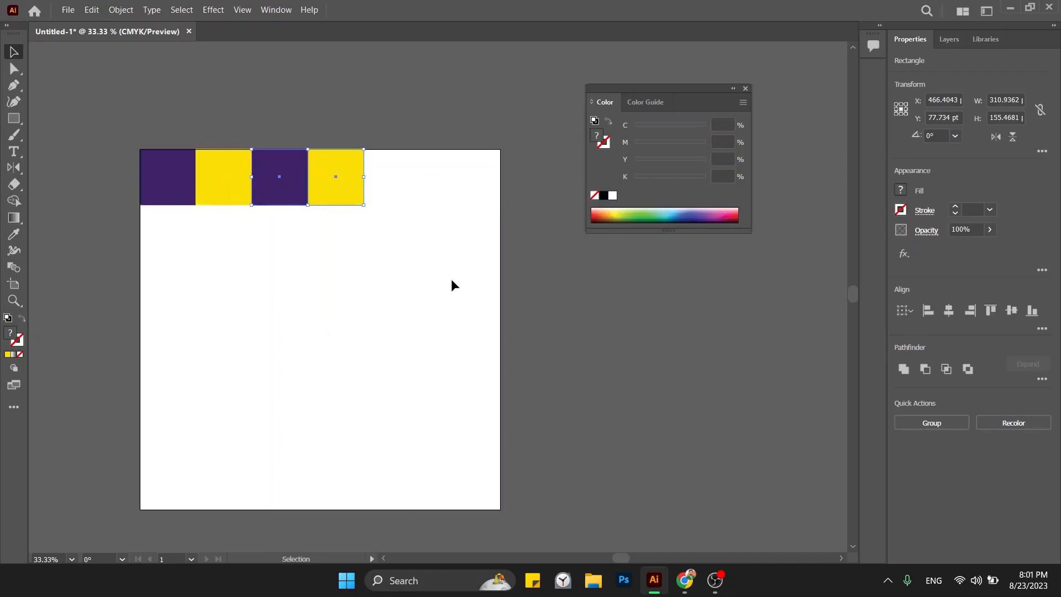
key(a)
key(ctrl+d)
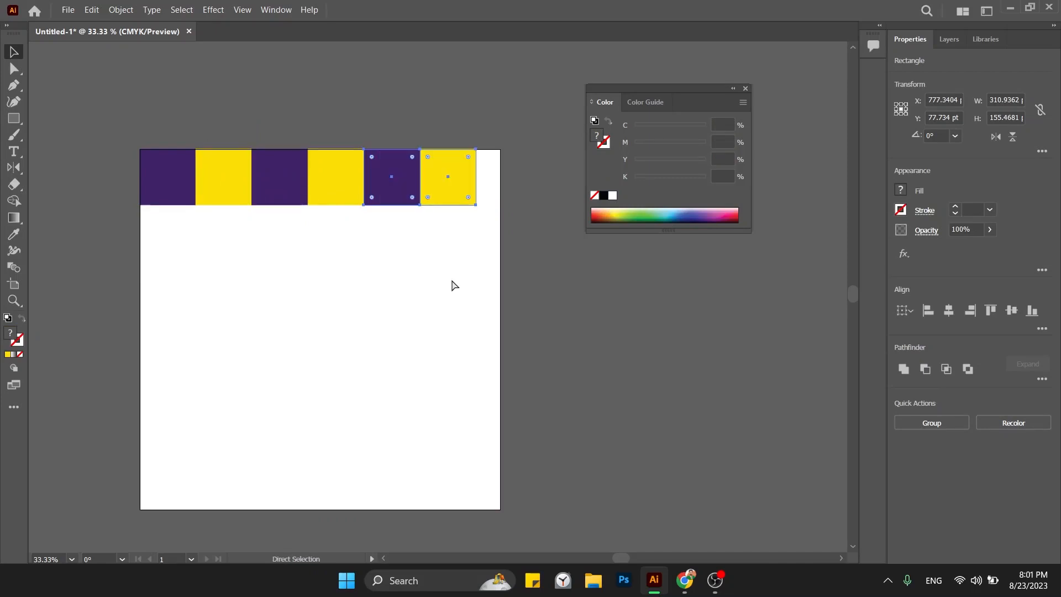
key(ctrl+d)
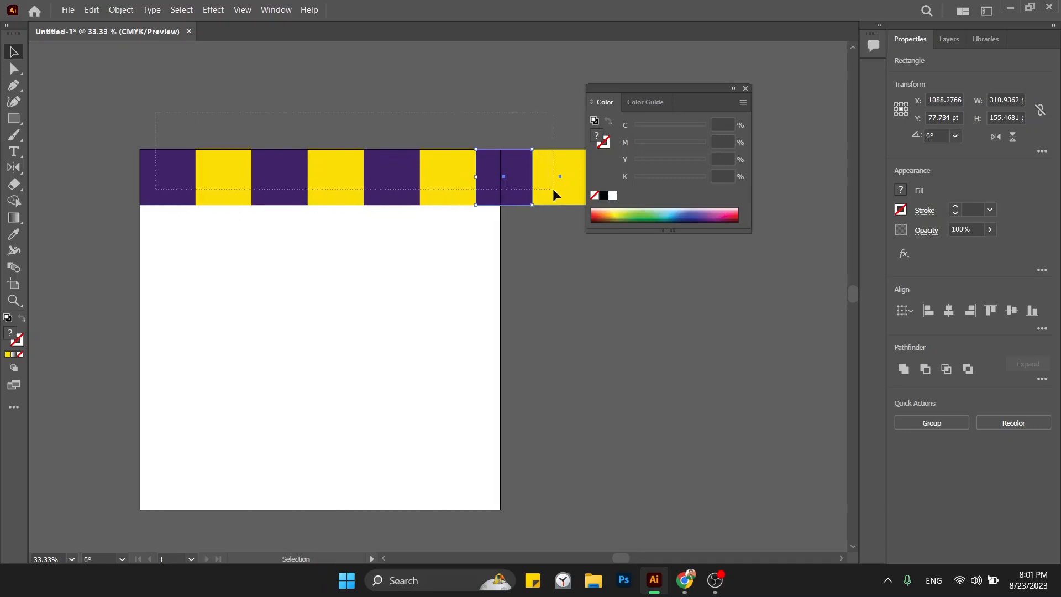
- Duplicate the whole row directly below itself and rotate the copy 180° so the colours alternate
key(ctrl+a)
drag(502, 190, 500, 246)
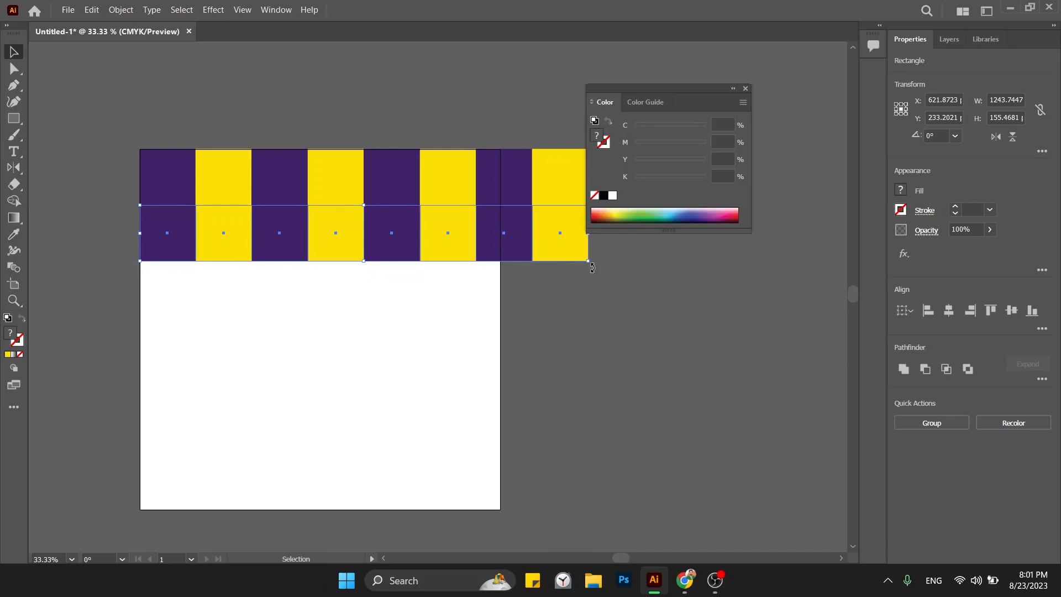
drag(592, 267, 213, 201)
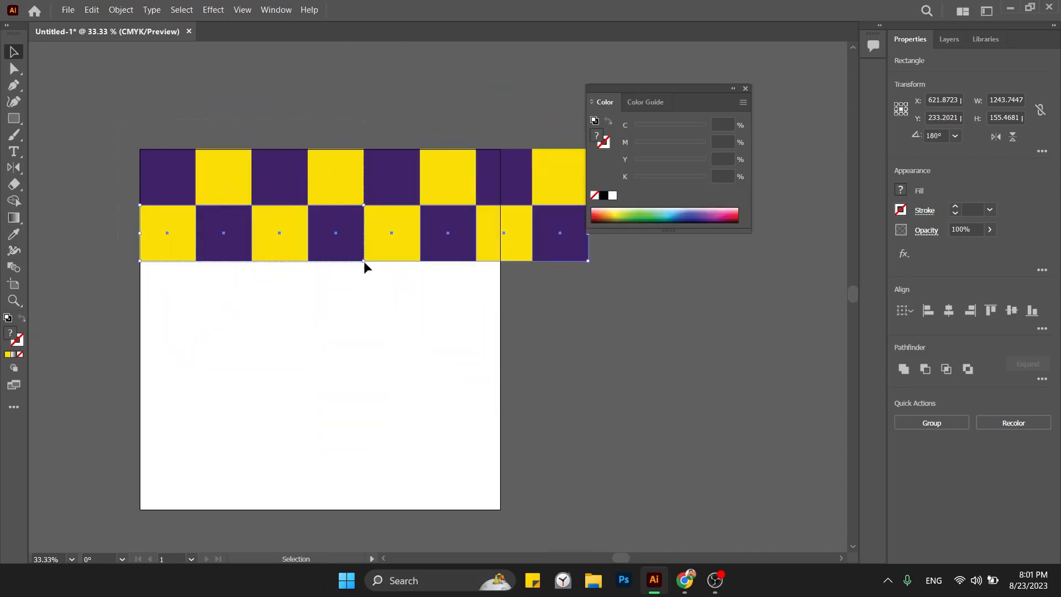
- Duplicate both rows together directly below and repeat with Transform Again to build an eight-row checkerboard
shift+click(552, 191)
drag(553, 190, 552, 302)
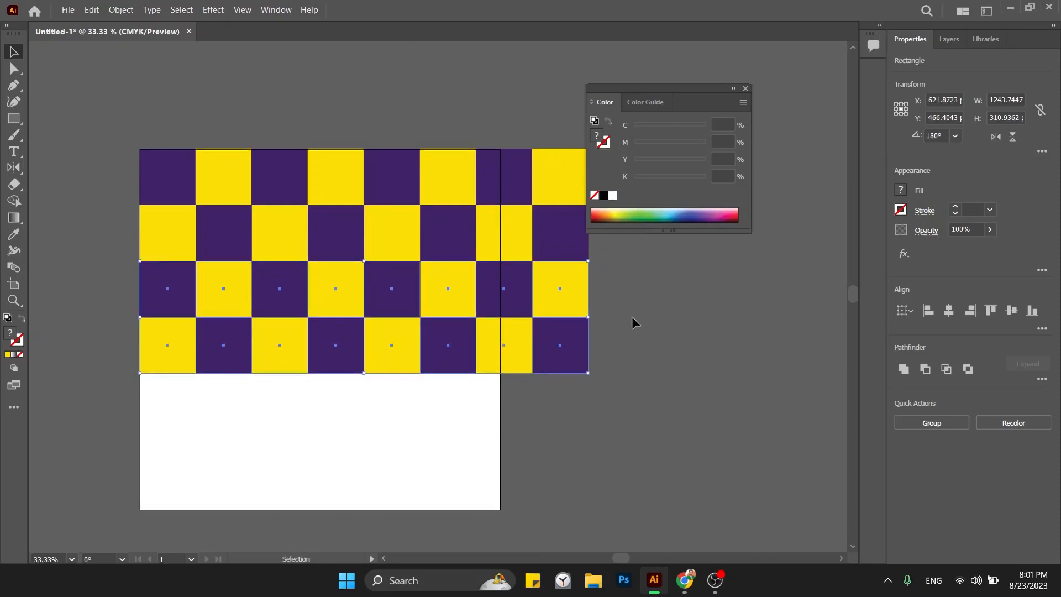
key(ctrl+d)
scroll(632, 317, down, 3)
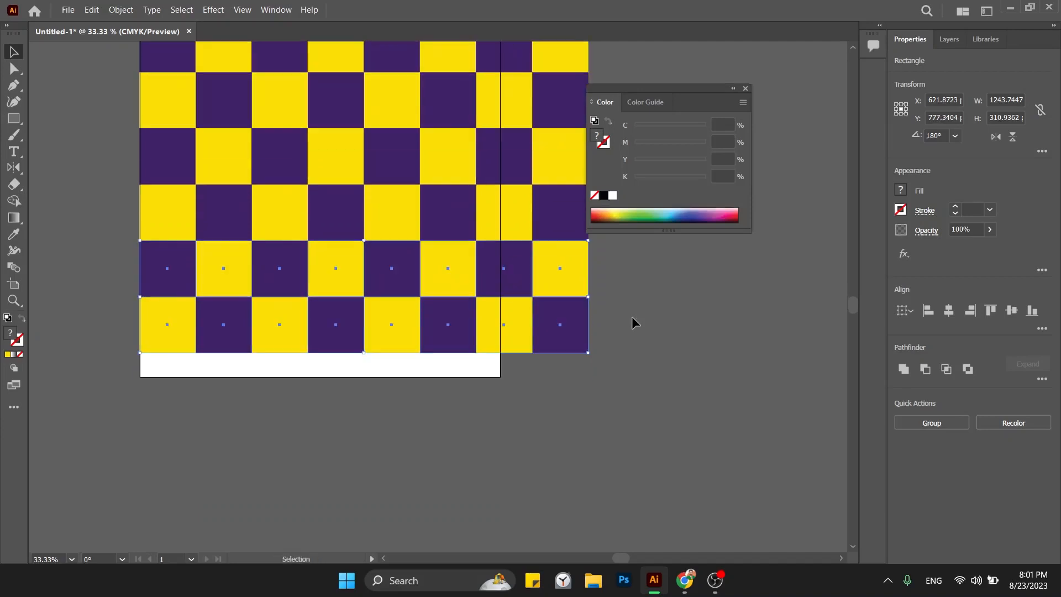
key(ctrl+d)
- Repeat the two-row duplication eight more times with Transform Again, extending the checkerboard far below the artboard
scroll(633, 317, down, 3)
key(ctrl+minus)
key(ctrl+minus)
key(ctrl+minus)
key(ctrl+minus)
key(ctrl+minus)
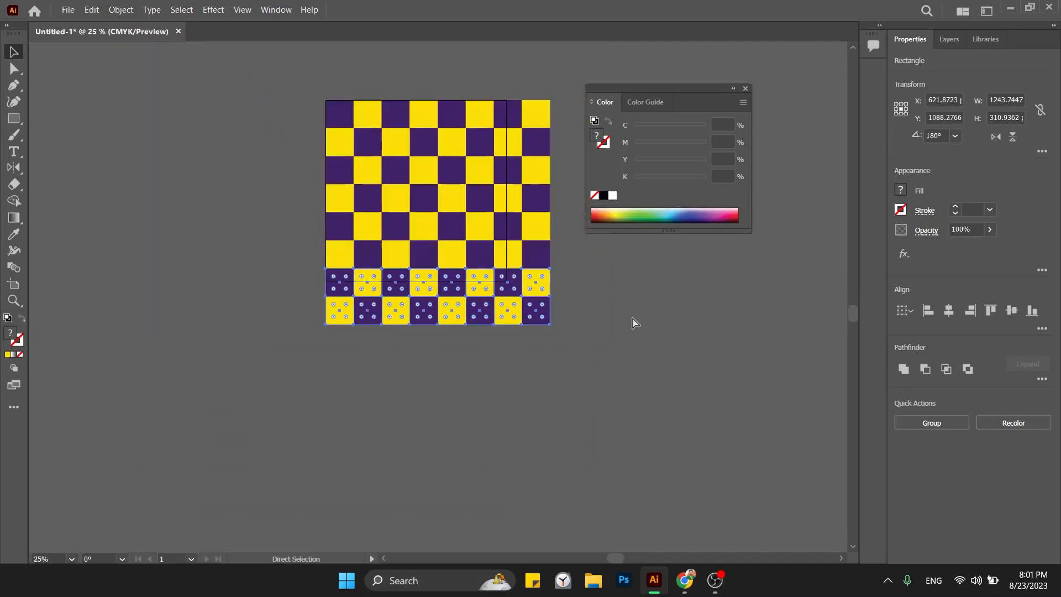
key(ctrl+d)
key(ctrl+d)
key(ctrl+d)
key(ctrl+d)
key(ctrl+d)
key(ctrl+d)
key(ctrl+d)
key(ctrl+d)
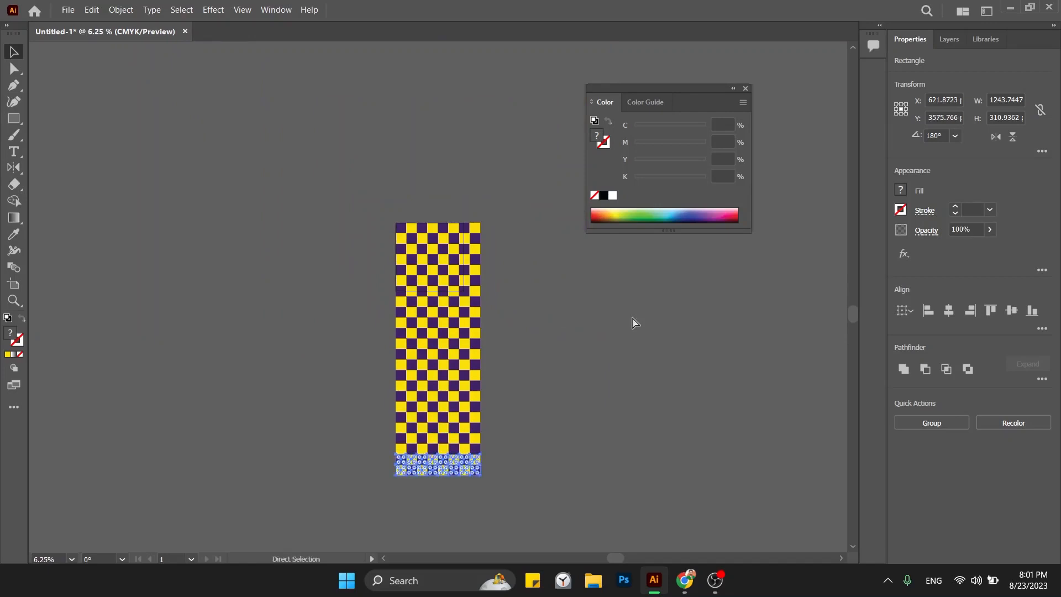
- Undo the extra two-row duplicates back to the eight-row checkerboard
key(ctrl+z)
key(ctrl+z)
key(ctrl+z)
key(ctrl+z)
key(ctrl+z)
key(ctrl+z)
key(ctrl+z)
key(ctrl+z)
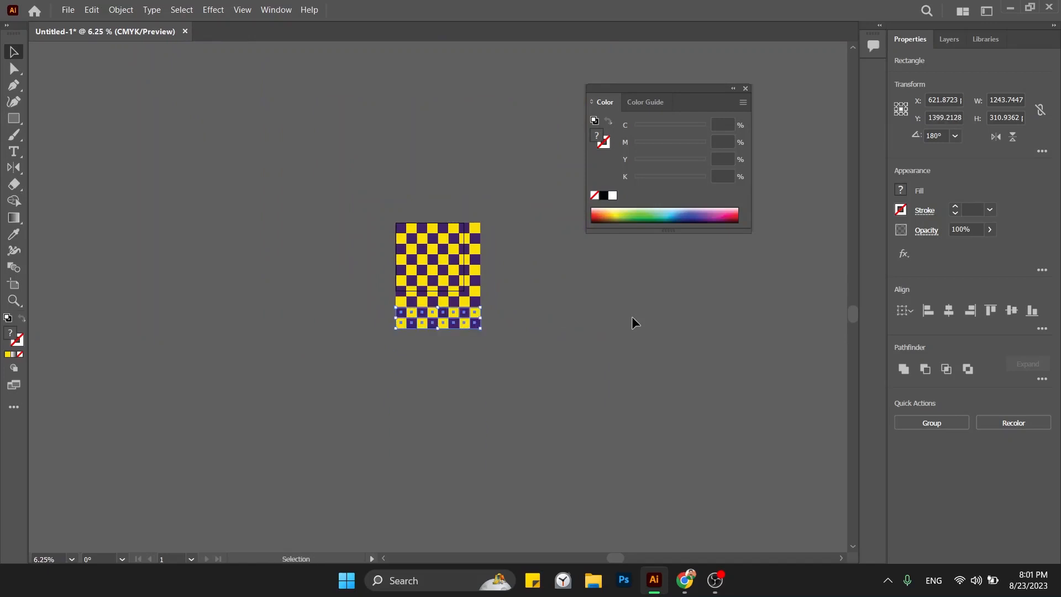
- Select the whole checkerboard and scale it proportionally to 1000 × 1000 pt so it exactly fits the artboard
key(ctrl+plus)
key(ctrl+plus)
key(ctrl+plus)
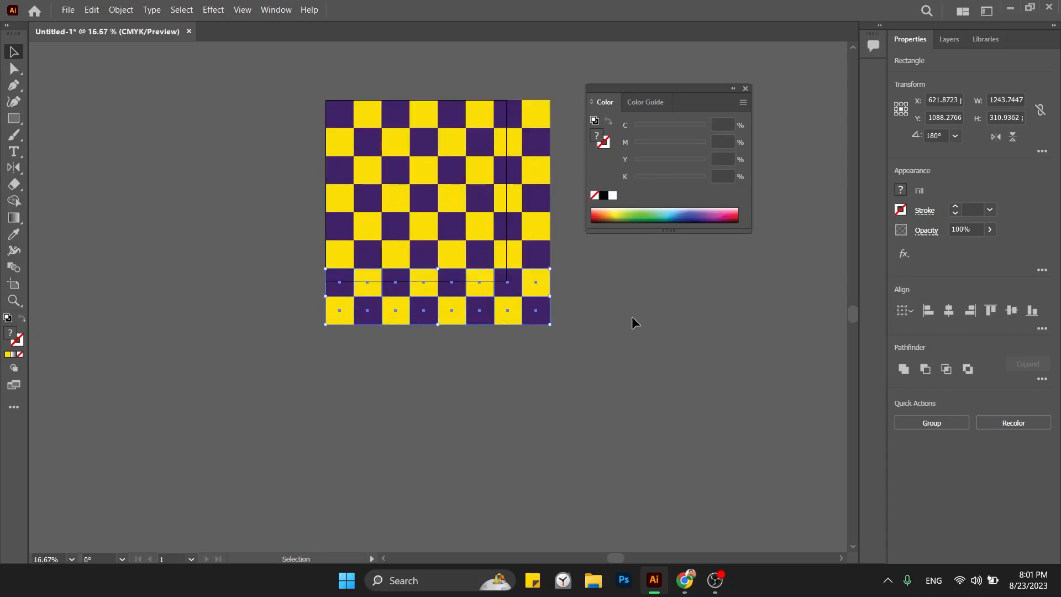
drag(612, 342, 491, 454)
key(ctrl+a)
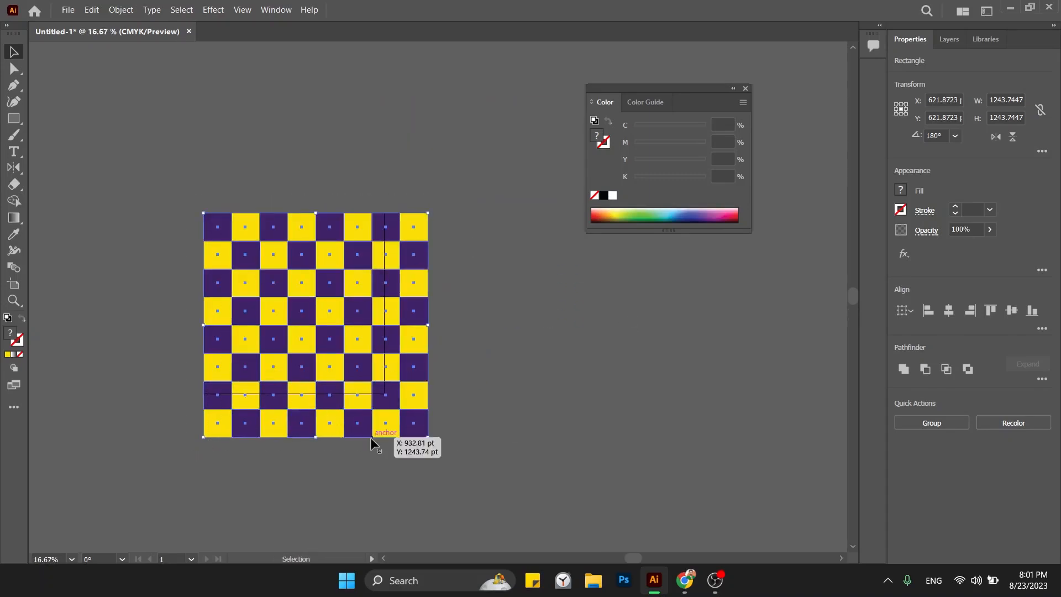
drag(428, 437, 383, 407)
click(439, 423)
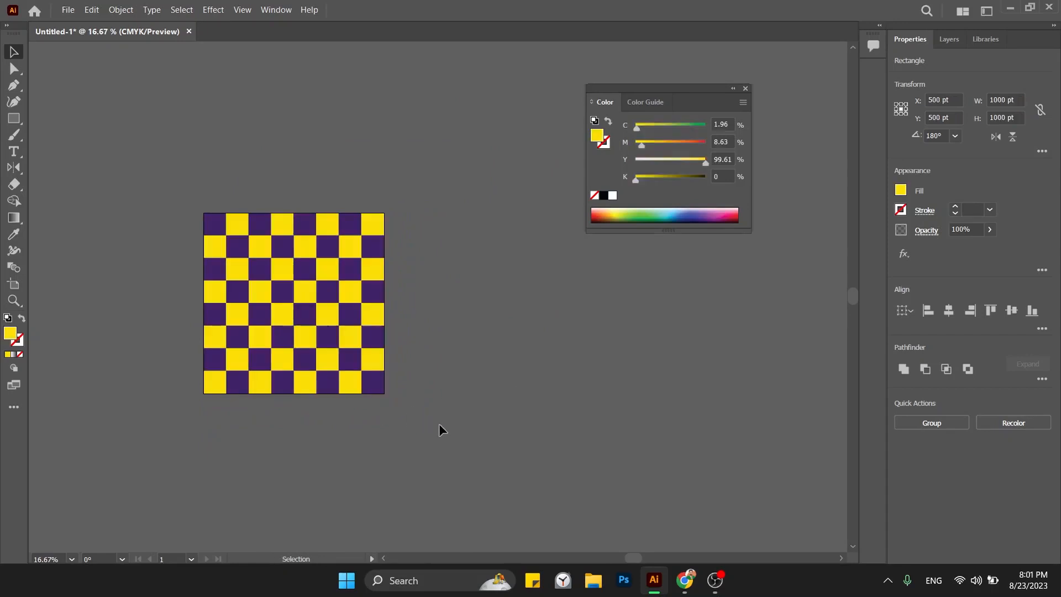
key(ctrl+plus)
key(ctrl+plus)
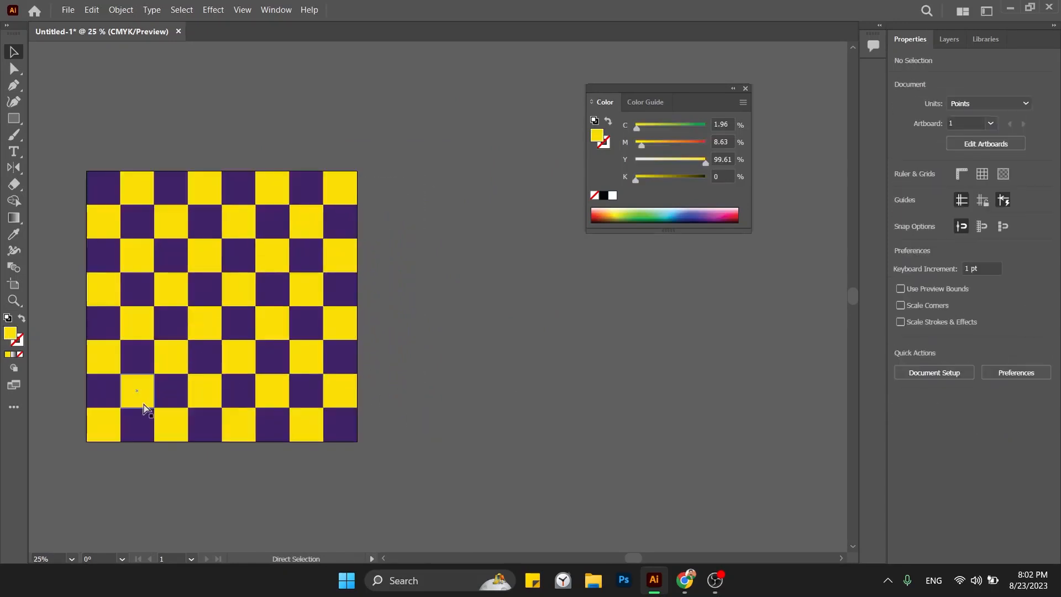
- Delete all checkerboard squares except the first purple and yellow pair in the artboard's upper-left corner
drag(210, 323, 381, 305)
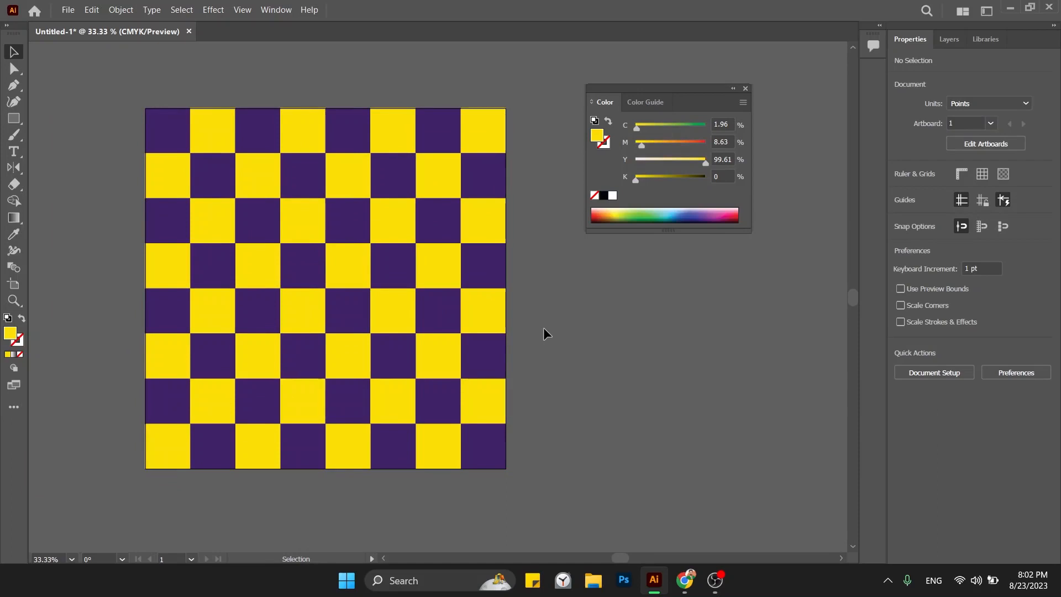
drag(524, 105, 386, 482)
drag(258, 483, 256, 477)
drag(124, 155, 205, 442)
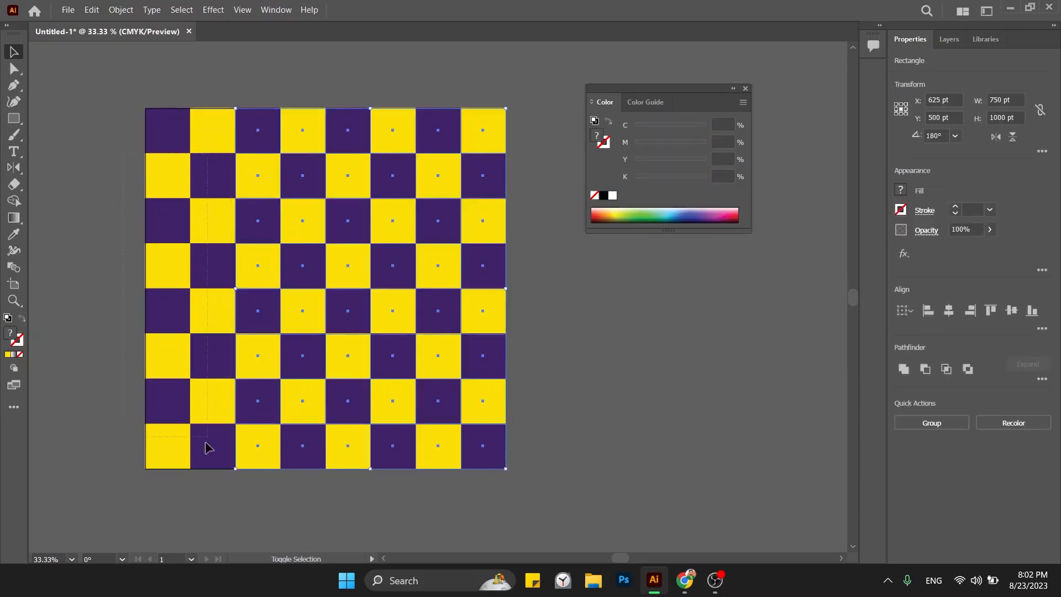
drag(200, 486, 200, 486)
key(Delete)
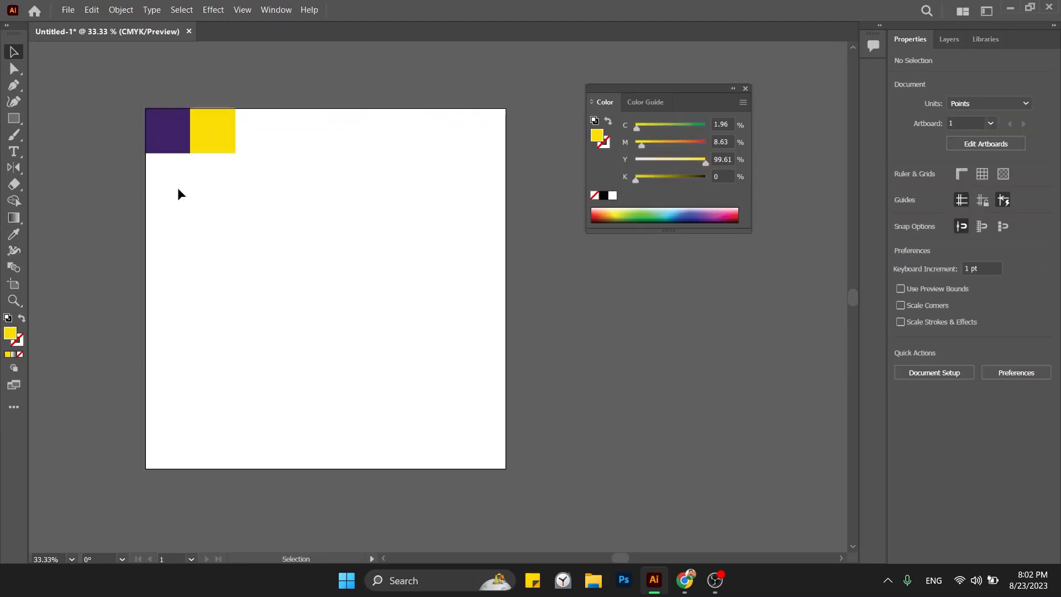
- Duplicate the yellow square directly beside itself and fill the copy green, CMYK 54.9/0/100/0
key(ctrl+equal)
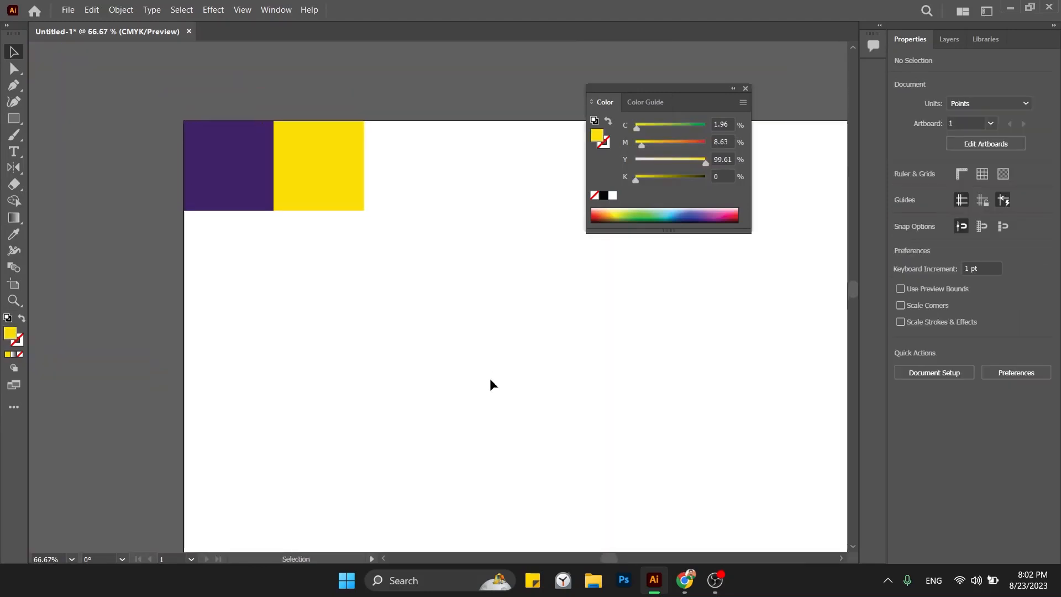
key(m)
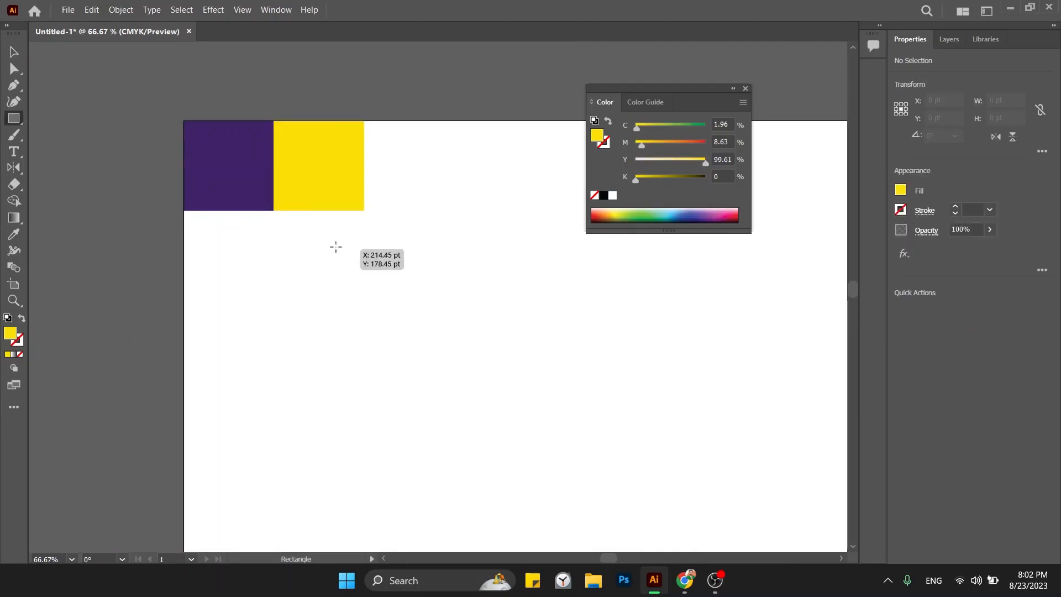
key(v)
drag(315, 194, 407, 203)
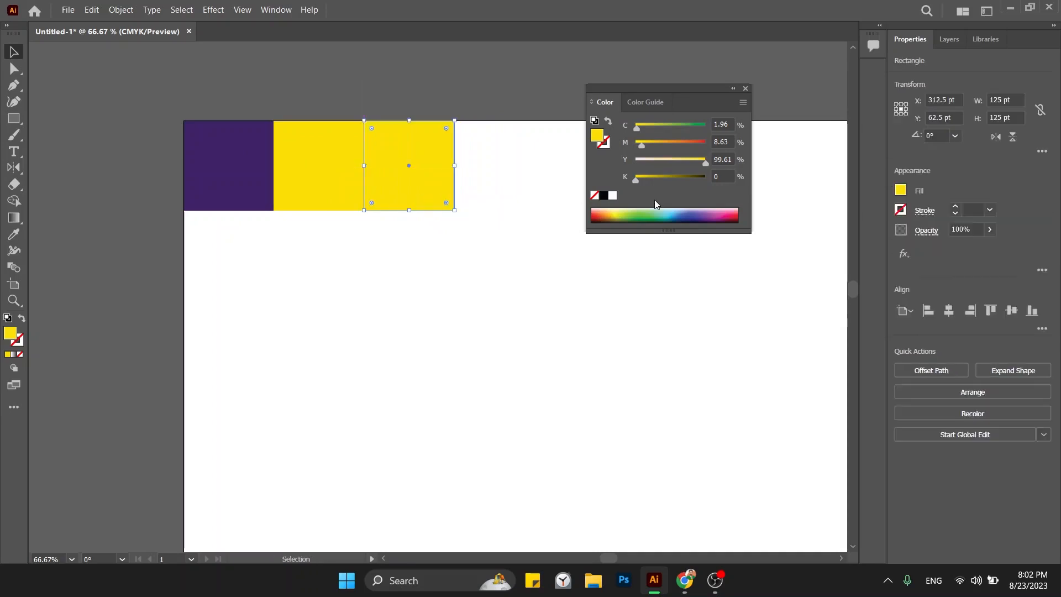
click(624, 210)
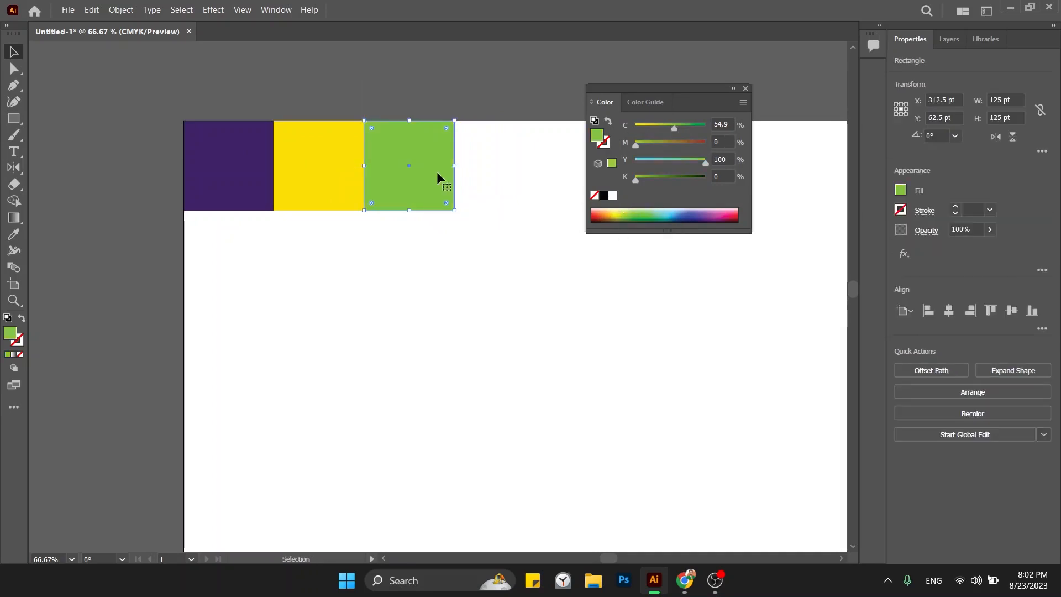
- Shape the green square into a leaf about 96 pt wide with two rounded opposite corners, centred over the purple–yellow boundary
drag(455, 166, 258, 164)
click(429, 168)
click(407, 185)
click(287, 166)
click(451, 263)
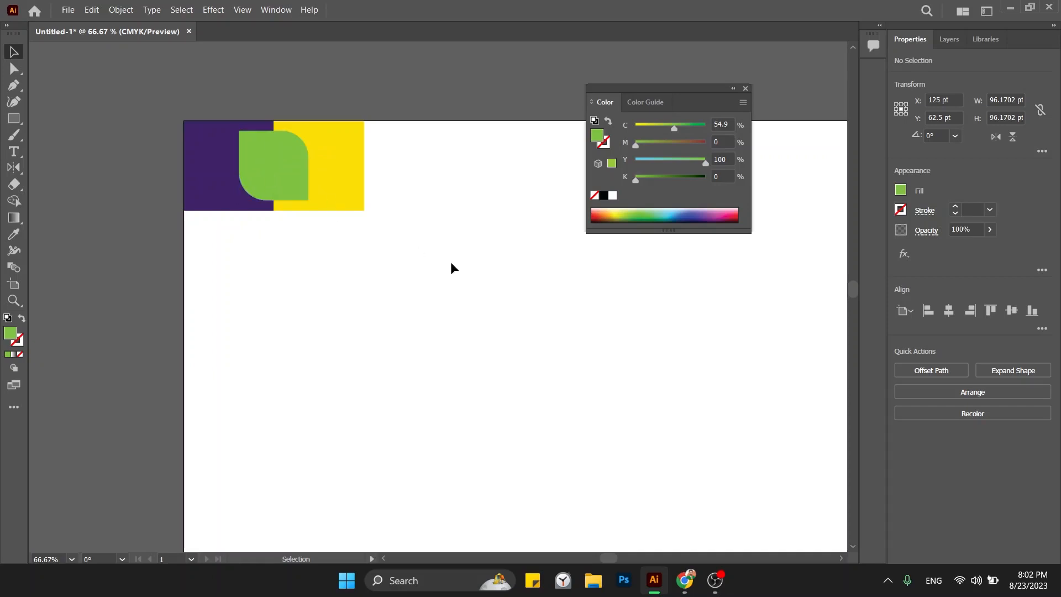
- Try other fills on the leaf shape and settle on a lighter green, CMYK 48.63/0/100/0
click(296, 162)
click(698, 212)
click(704, 217)
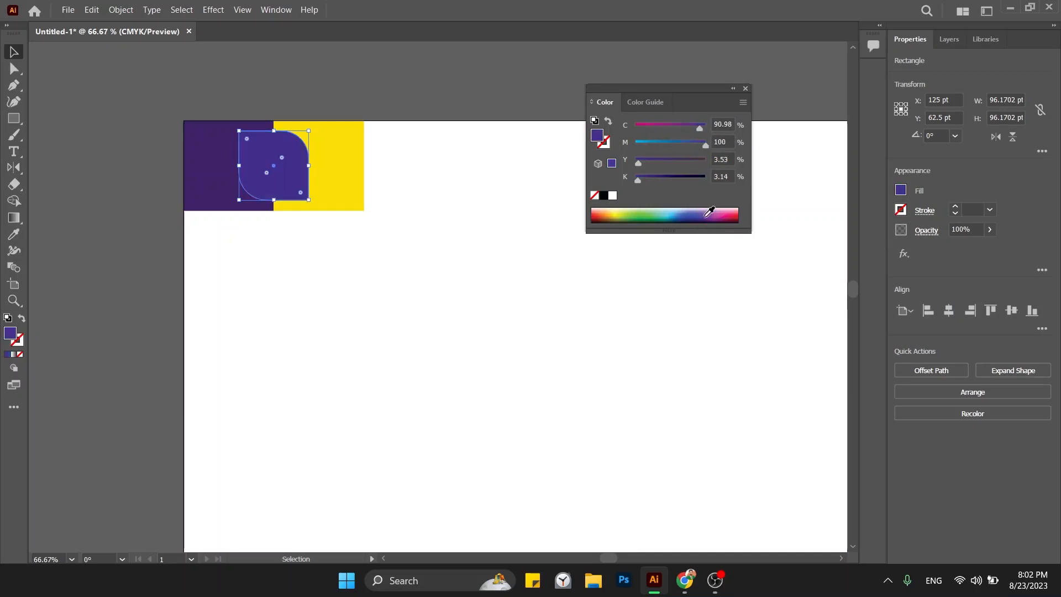
click(716, 217)
click(725, 217)
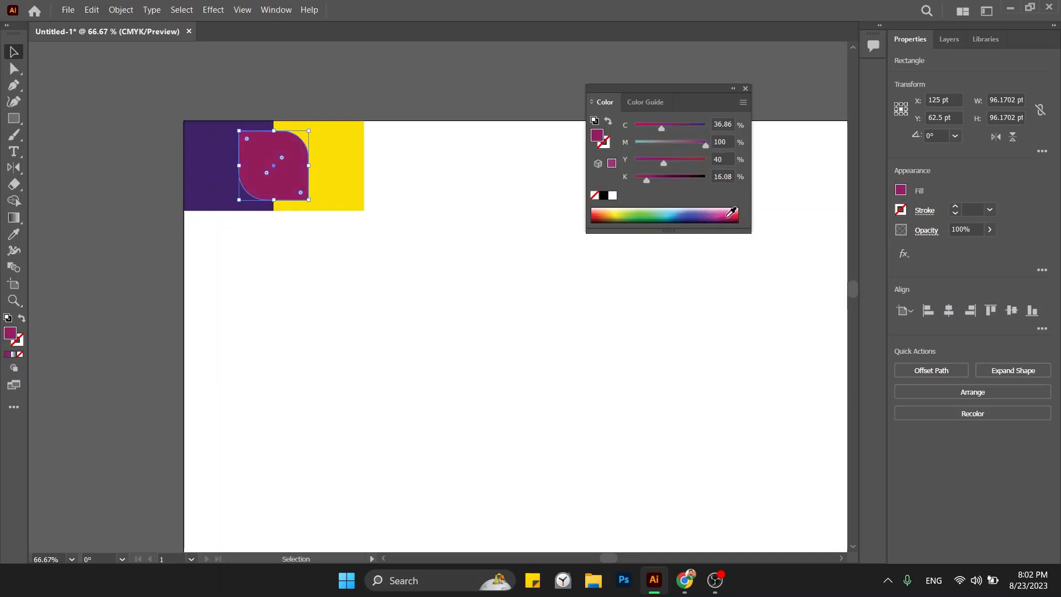
click(632, 211)
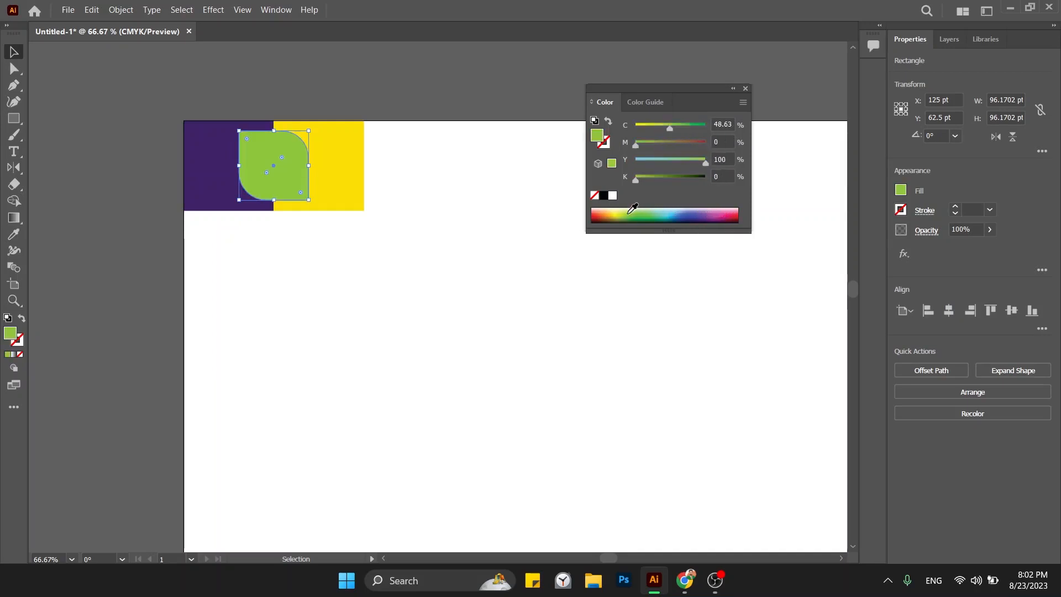
- Duplicate the square pair with its leaf 250 pt to the right and repeat with Transform Again to span the artboard width
click(366, 238)
drag(342, 138, 76, 131)
key(ctrl+minus)
key(ctrl+minus)
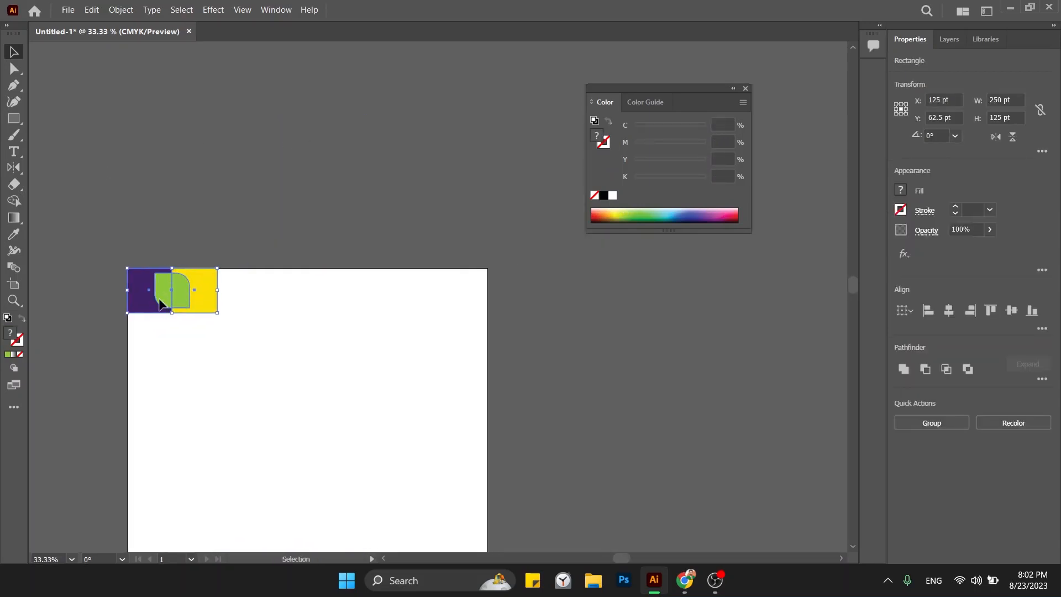
drag(161, 303, 355, 308)
key(ctrl+z)
drag(147, 300, 237, 300)
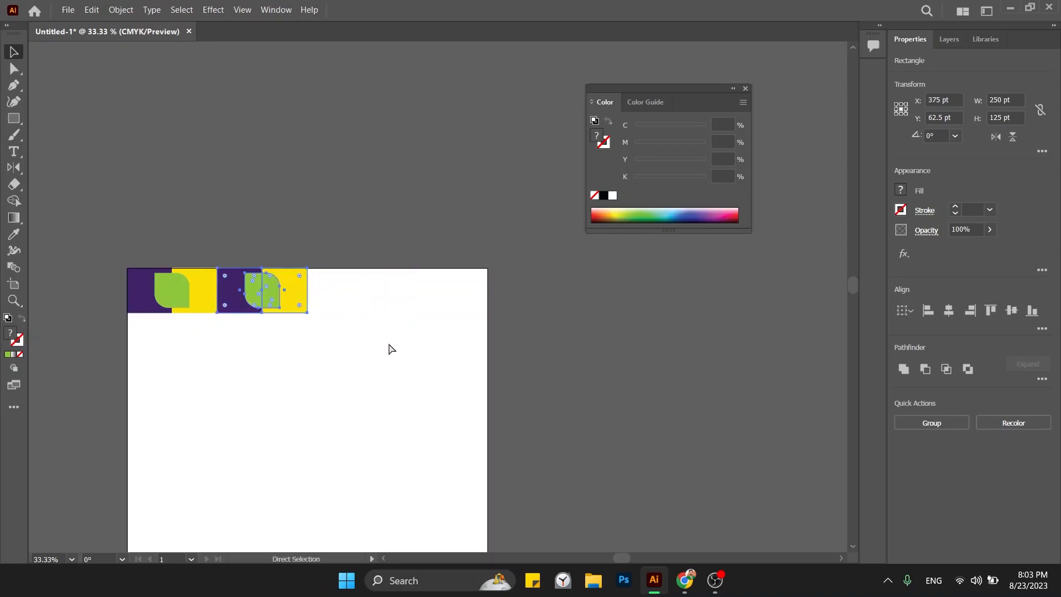
key(ctrl+d)
key(ctrl+d)
- Duplicate the whole leaf row directly below and rotate the copy 180° so its colours alternate
drag(122, 209, 407, 348)
drag(464, 292, 470, 336)
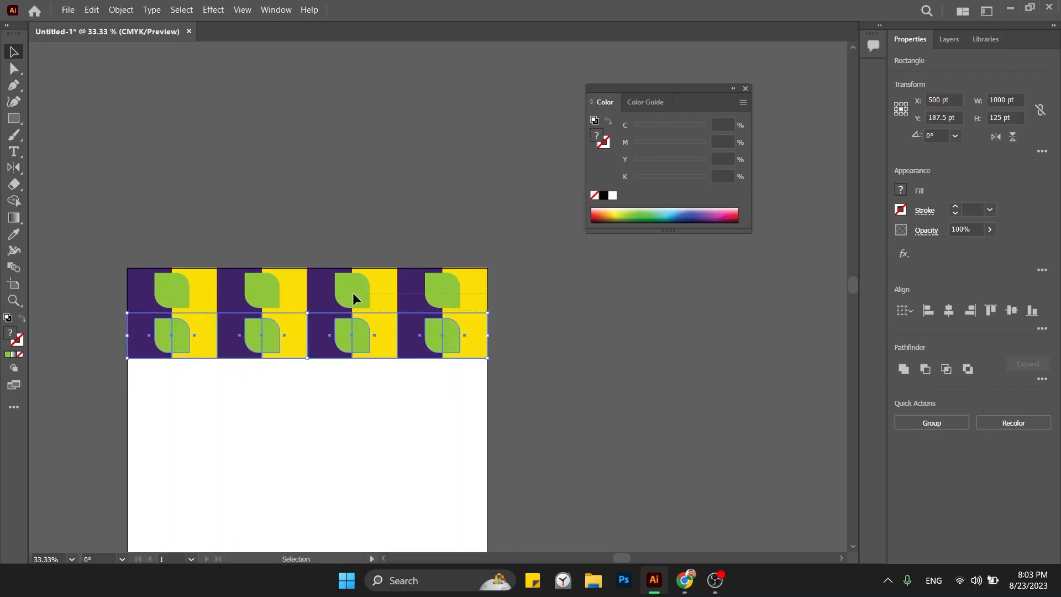
key(ctrl+z)
drag(479, 303, 110, 297)
- Duplicate both leaf rows 250 pt down and repeat twice with Transform Again to fill the artboard
key(ctrl+a)
drag(471, 310, 470, 403)
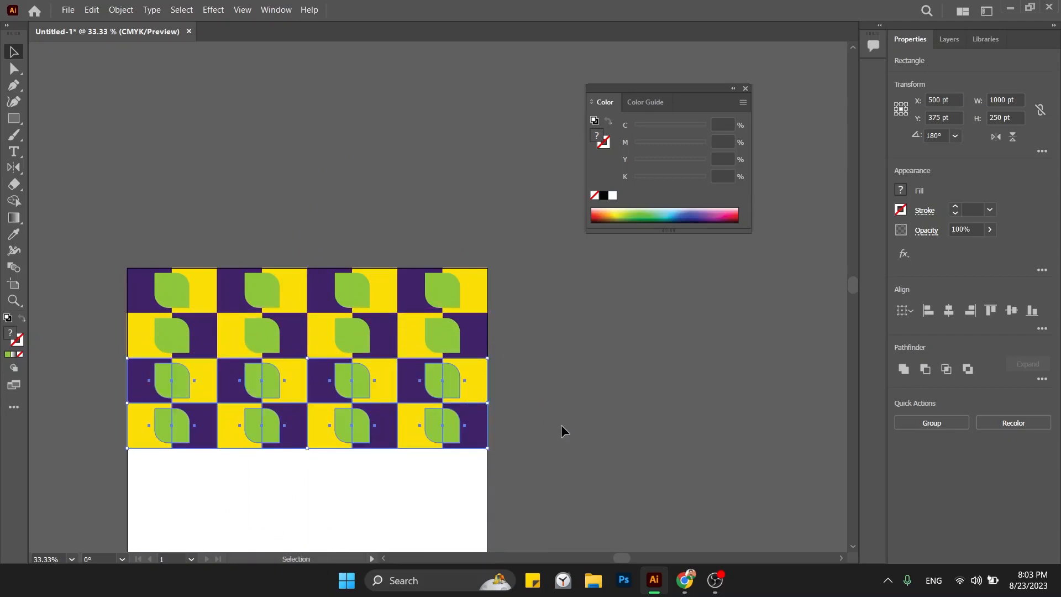
key(ctrl+d)
scroll(585, 417, down, 3)
key(ctrl+d)
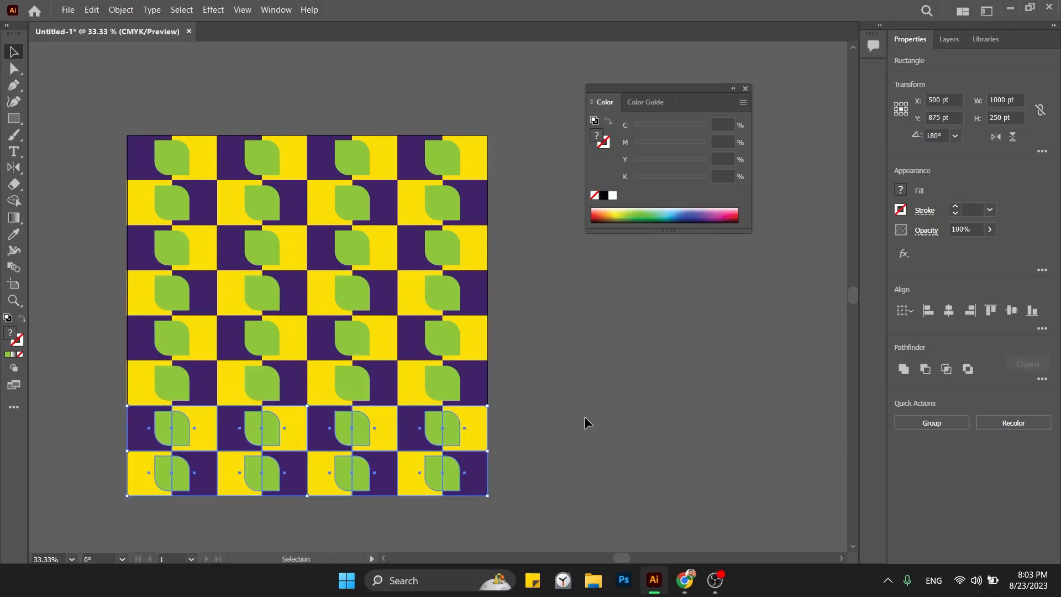
click(586, 423)
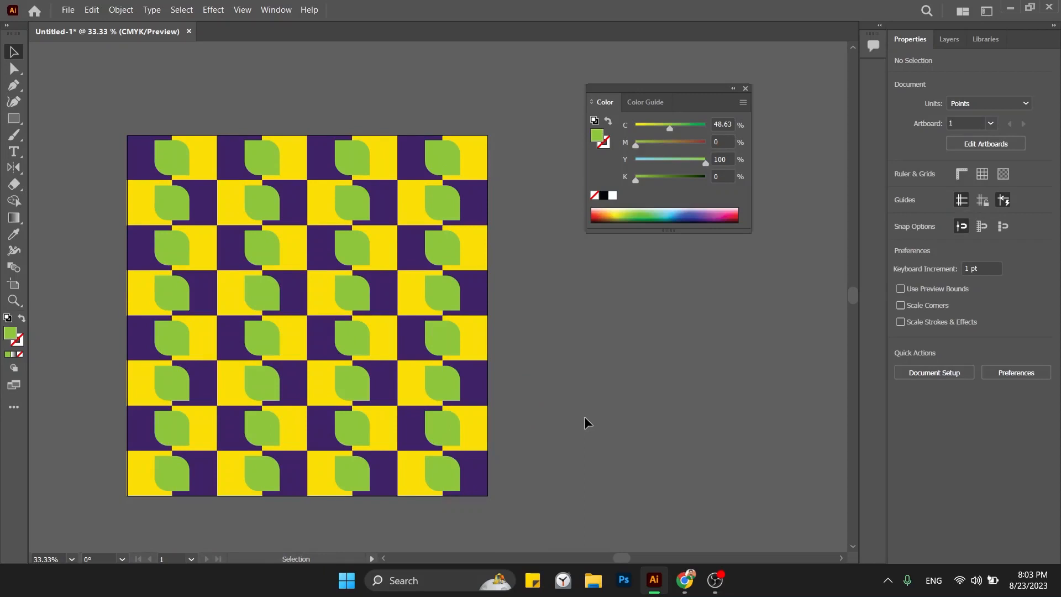
- Undo the leaf pattern back to the single square pair and delete its green leaf shape
key(ctrl+z)
key(ctrl+z)
key(ctrl+z)
key(ctrl+z)
key(ctrl+z)
key(ctrl+z)
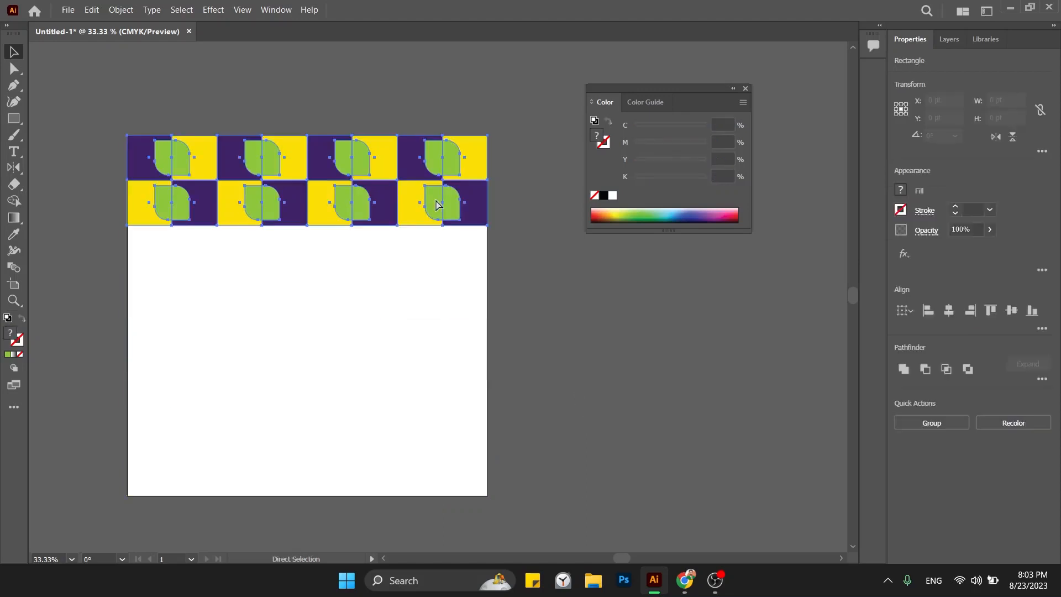
key(ctrl+z)
key(ctrl+z)
key(ctrl+z)
key(ctrl+z)
key(ctrl+z)
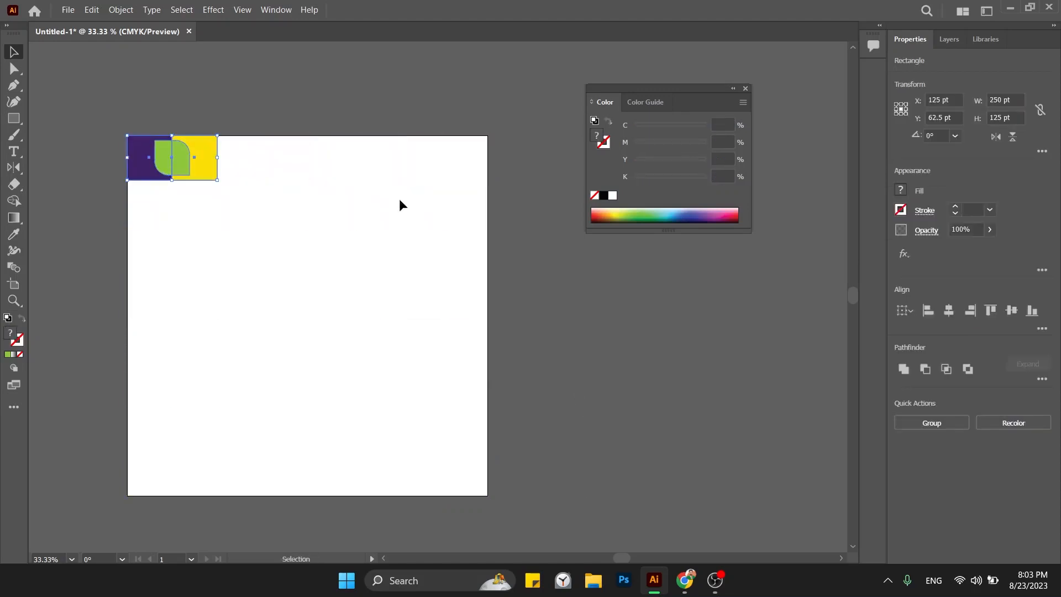
click(175, 159)
key(Delete)
- Duplicate the yellow square as a 45° diamond about 105 pt across its bounds, centred over the purple–yellow boundary
key(ctrl+equal)
key(ctrl+equal)
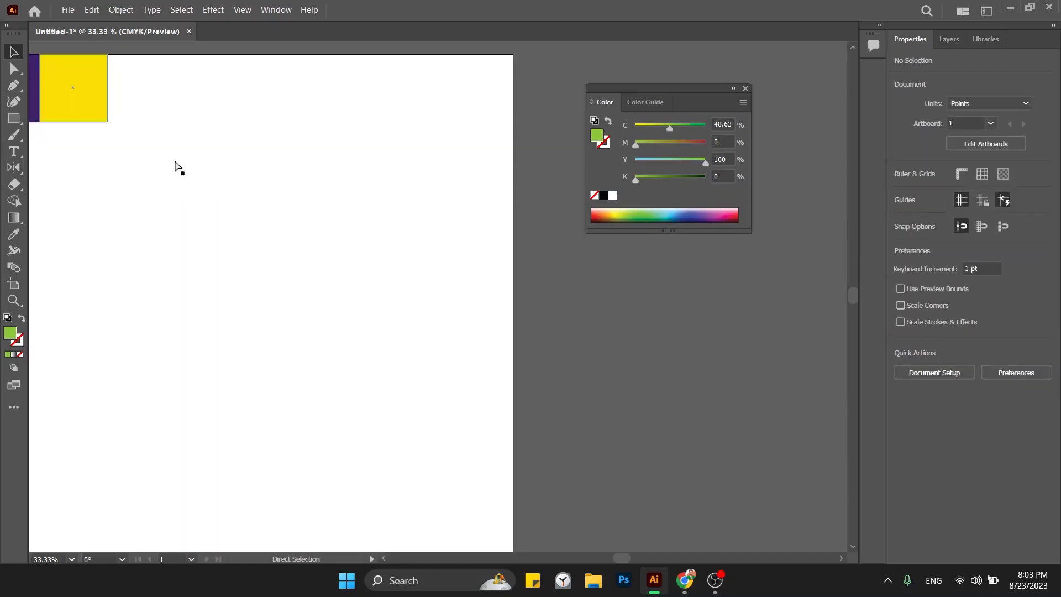
drag(174, 159, 538, 349)
drag(359, 331, 386, 364)
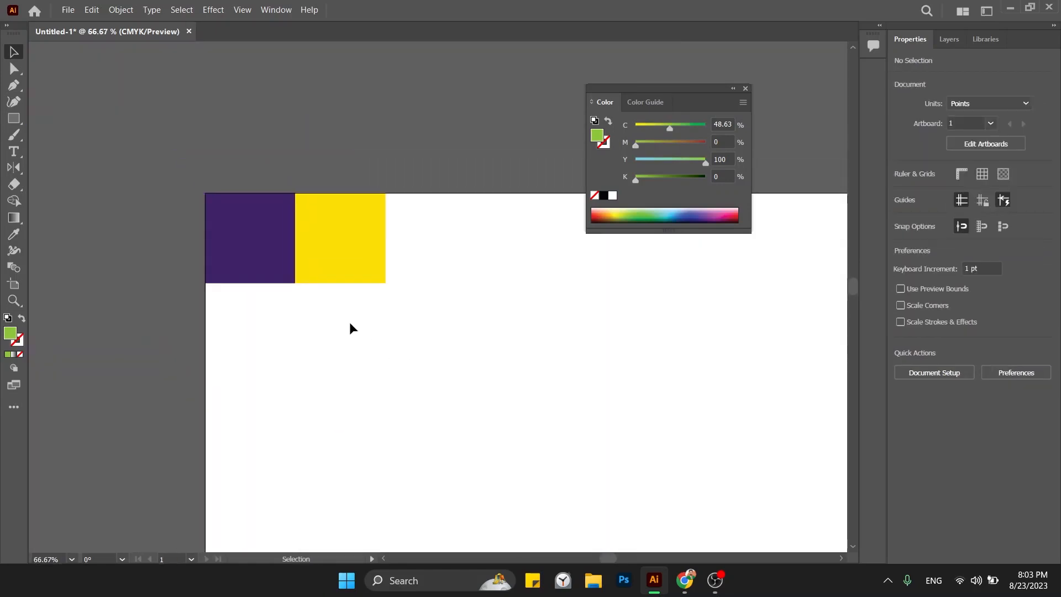
key(a)
key(ctrl+equal)
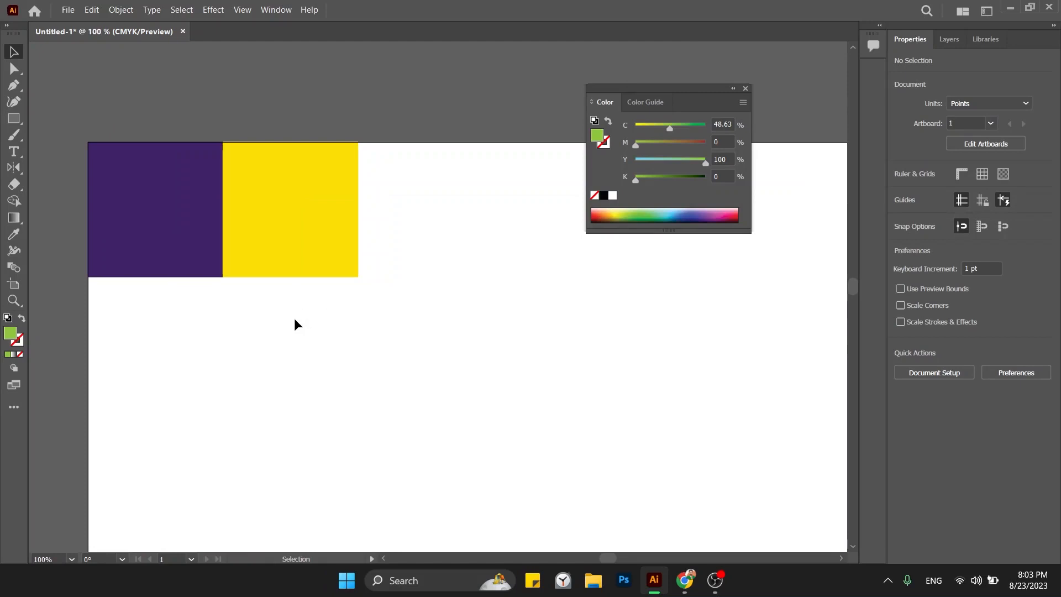
drag(298, 234, 489, 390)
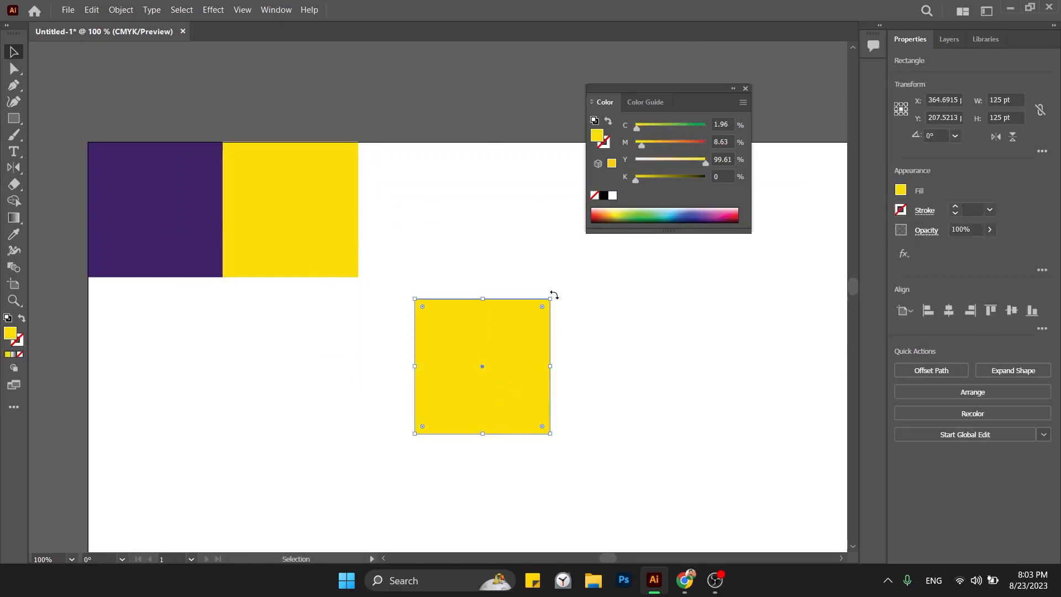
drag(554, 296, 487, 327)
drag(489, 359, 281, 210)
- Fill the diamond red, CMYK 0/98.04/98.43/0, and the purple square light blue, CMYK 65.1/0/9.41/0
click(618, 217)
click(590, 210)
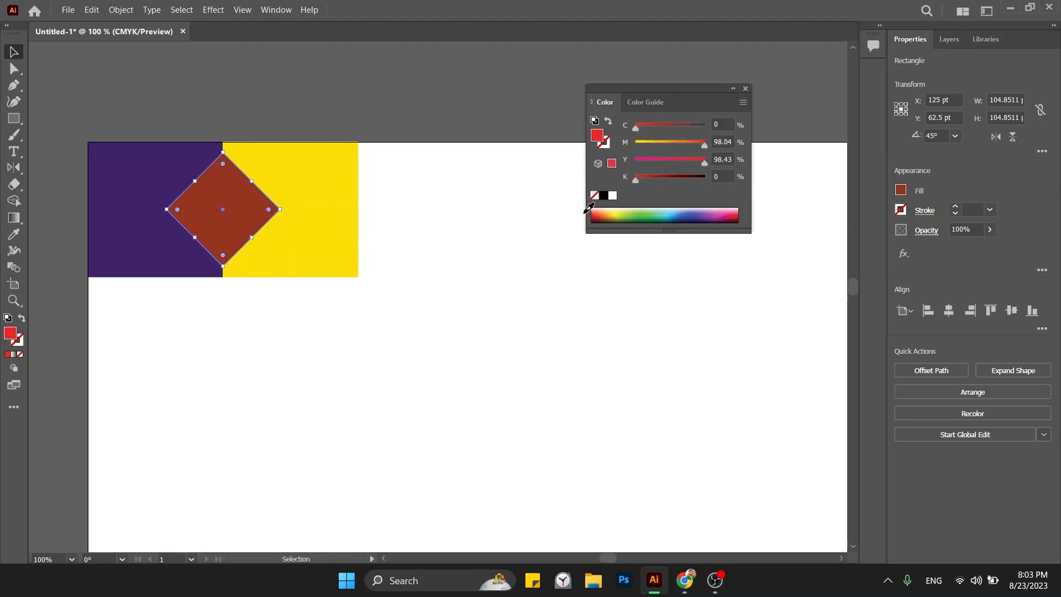
click(157, 237)
drag(629, 206, 686, 210)
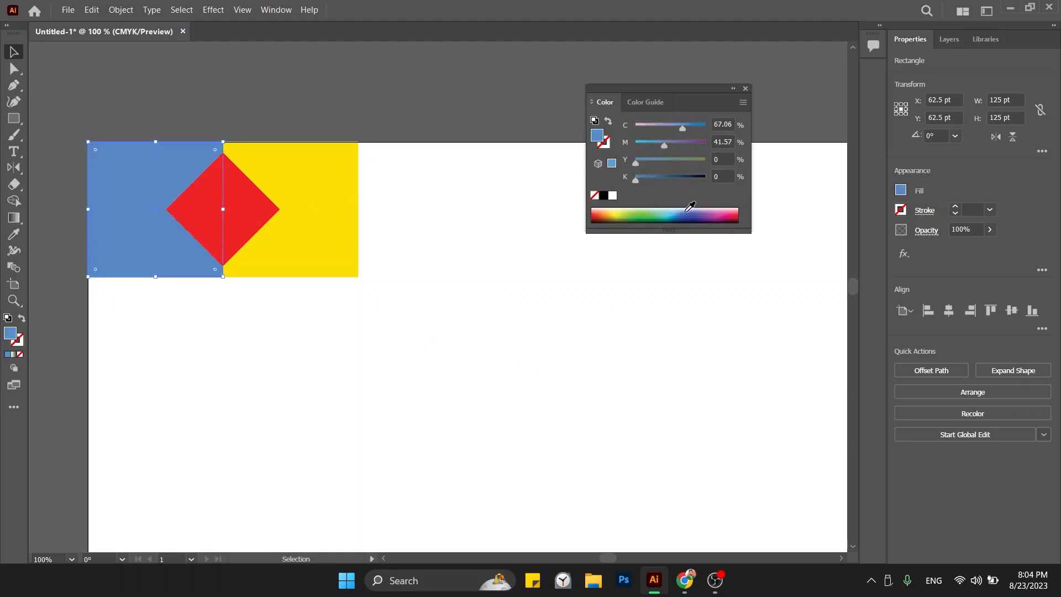
click(427, 215)
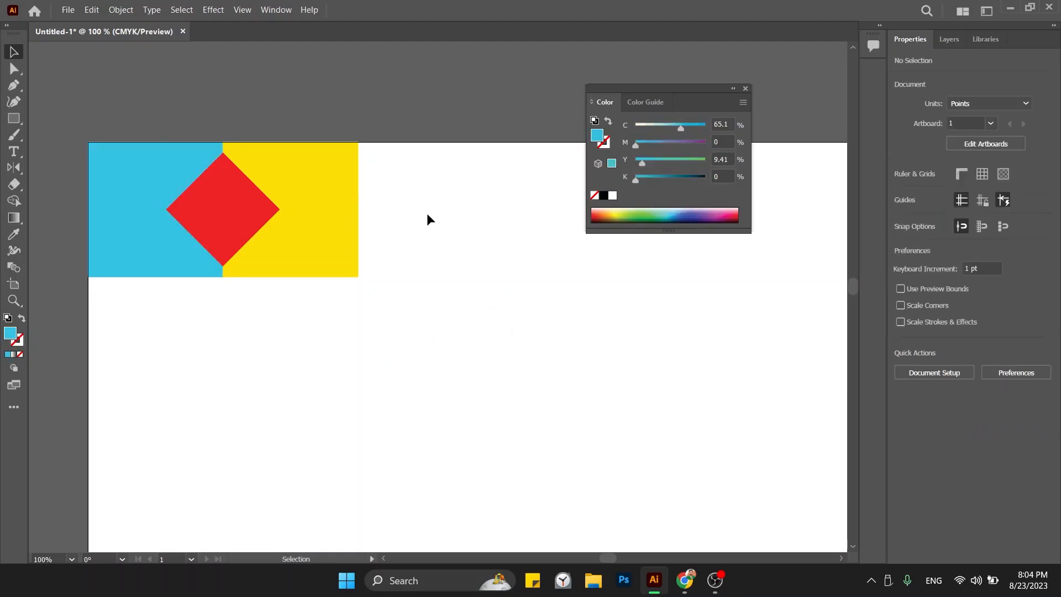
- Duplicate the square pair with its diamond 250 pt to the right and repeat twice with Transform Again
key(ctrl+minus)
key(ctrl+minus)
drag(384, 199, 304, 220)
key(ctrl+d)
key(ctrl+d)
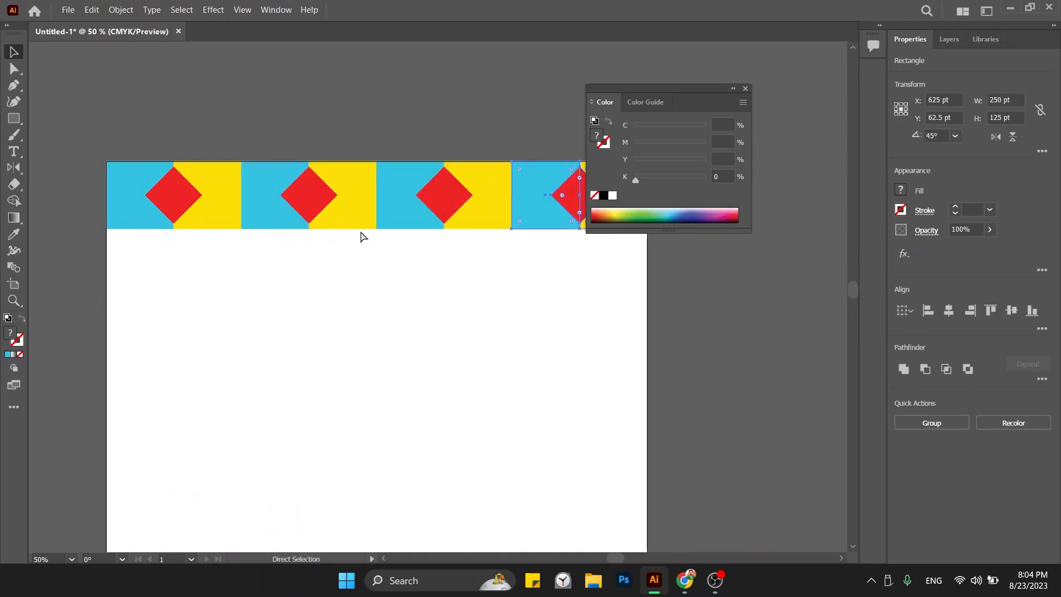
- Duplicate the whole diamond row directly below and rotate the copy 180° so blue and yellow alternate
key(ctrl+minus)
key(ctrl+minus)
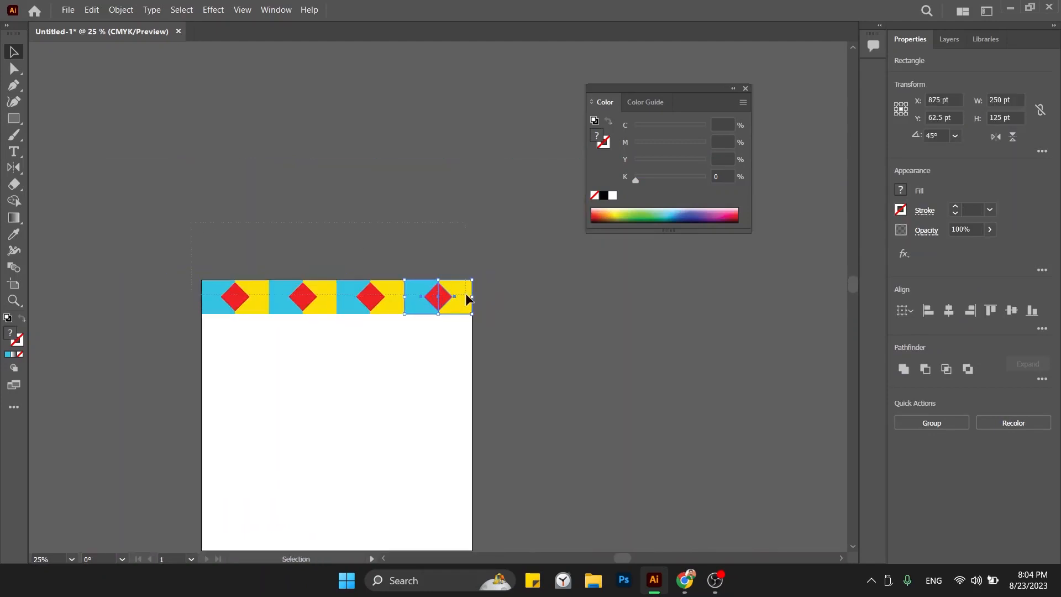
key(v)
key(ctrl+a)
drag(461, 298, 465, 355)
key(ctrl+z)
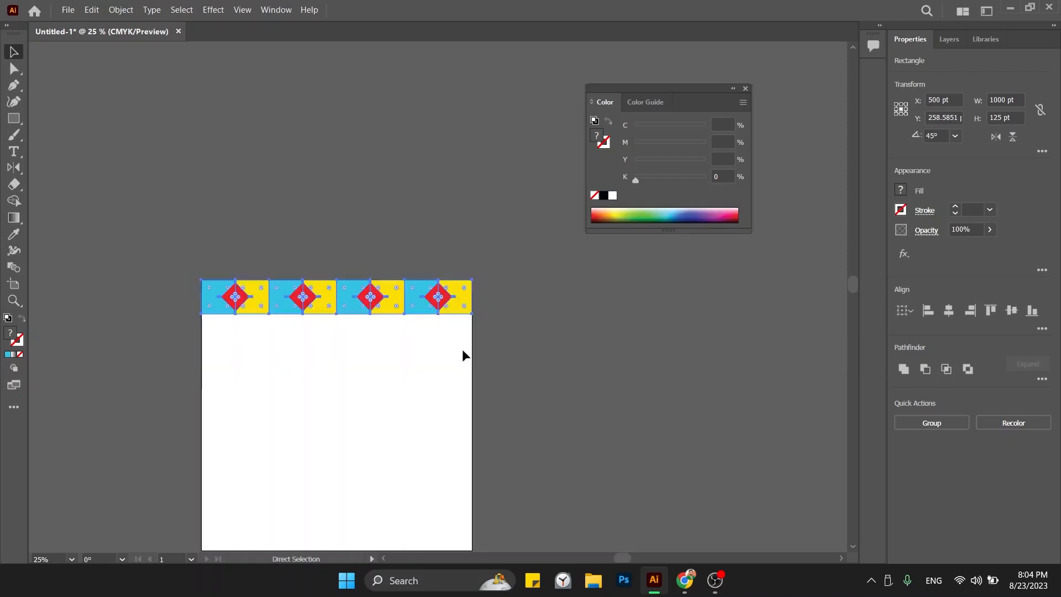
drag(457, 310, 458, 345)
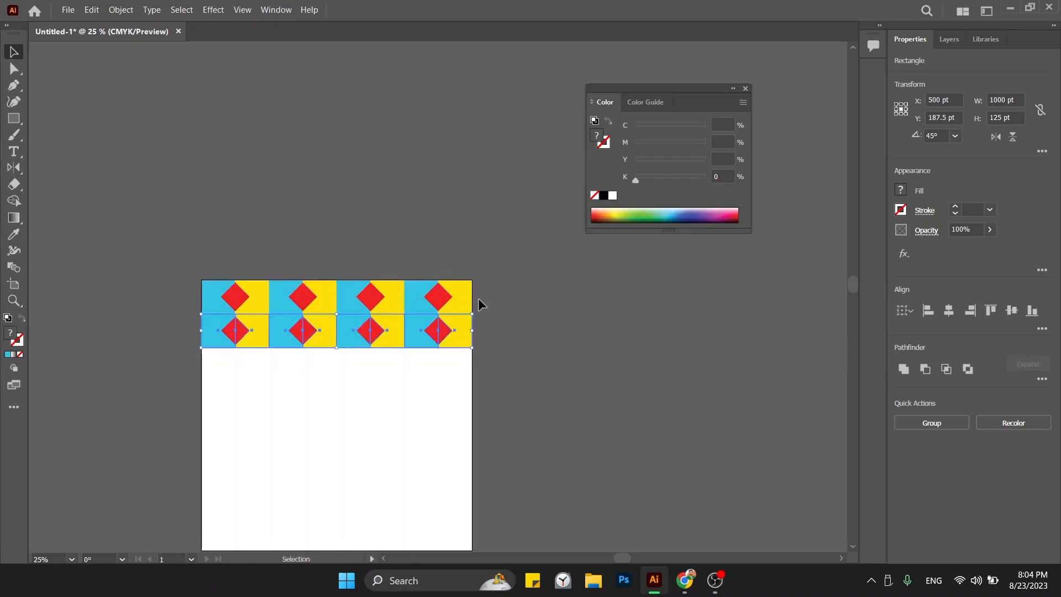
drag(477, 309, 173, 350)
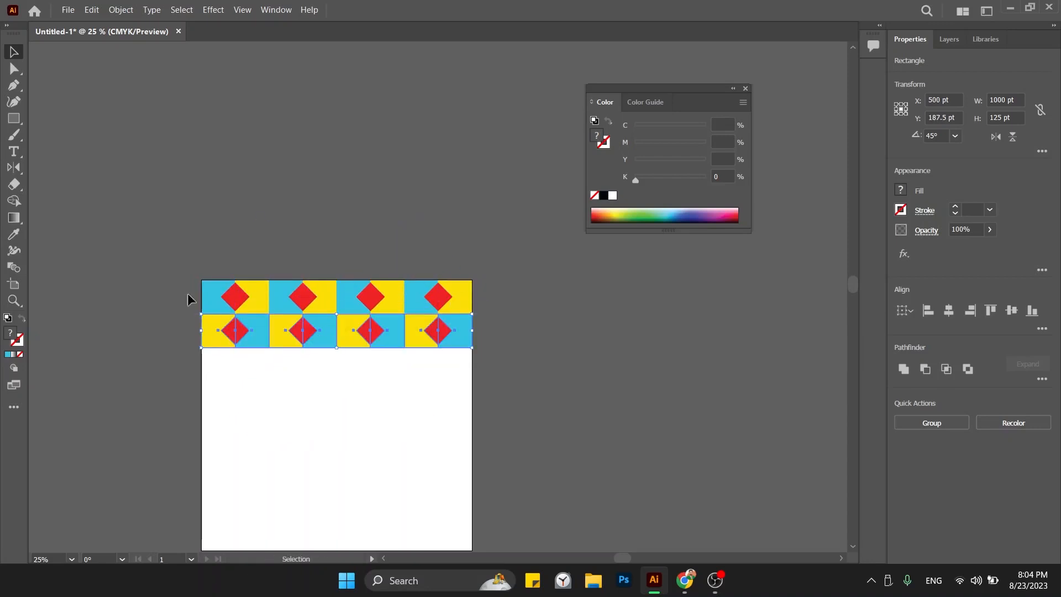
- Duplicate both diamond rows 250 pt down and repeat twice with Transform Again to fill the artboard
drag(170, 264, 467, 346)
drag(450, 308, 453, 372)
key(ctrl+d)
key(ctrl+d)
scroll(458, 377, down, 3)
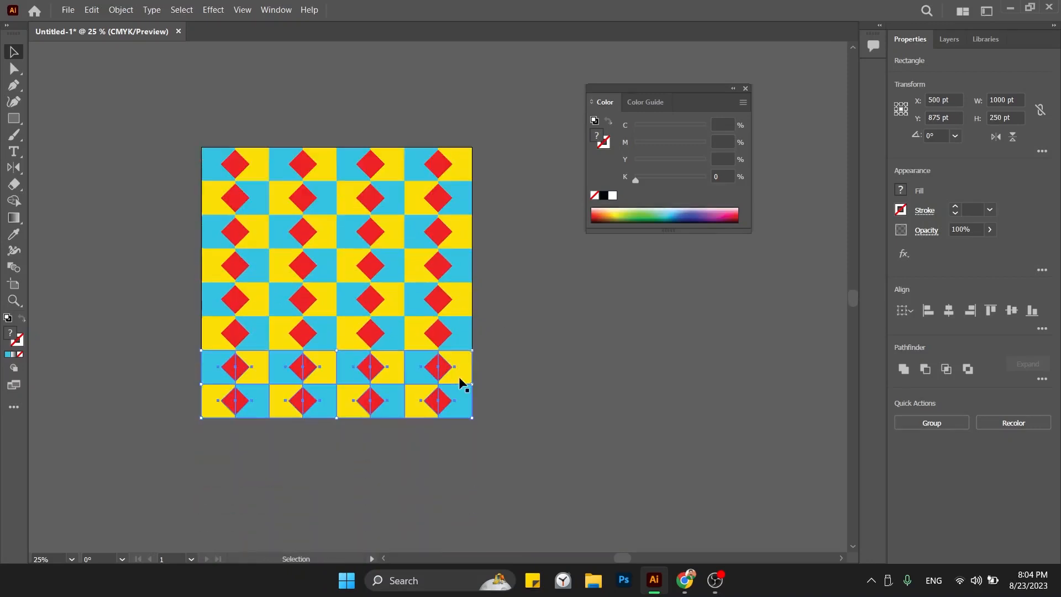
click(529, 372)
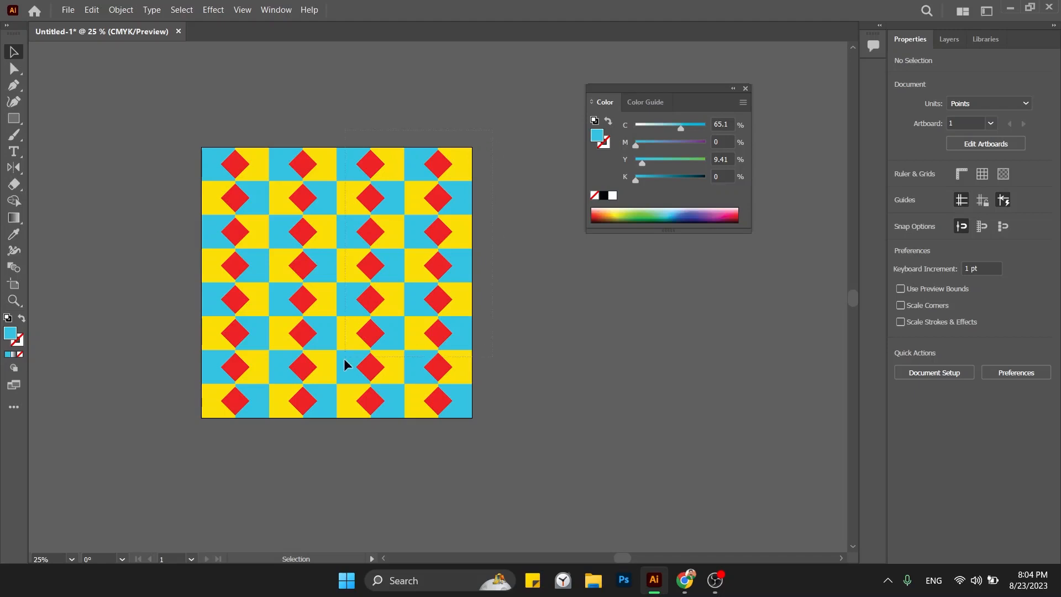
- Delete everything except the upper-left block of four squares with its two red diamonds
drag(288, 460, 288, 460)
key(Delete)
drag(159, 219, 352, 482)
key(Delete)
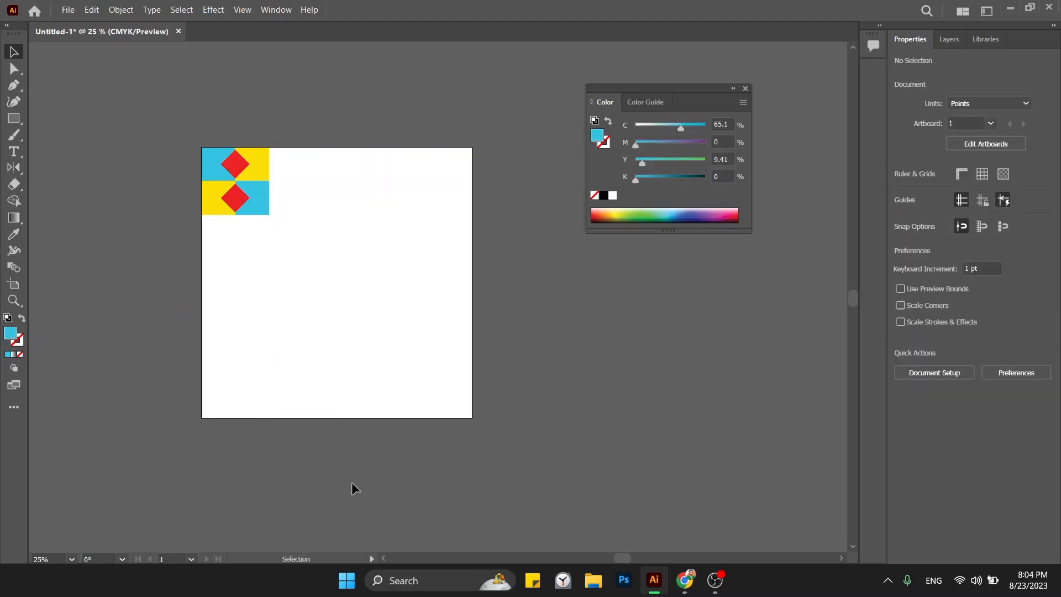
key(z)
drag(237, 194, 389, 321)
key(v)
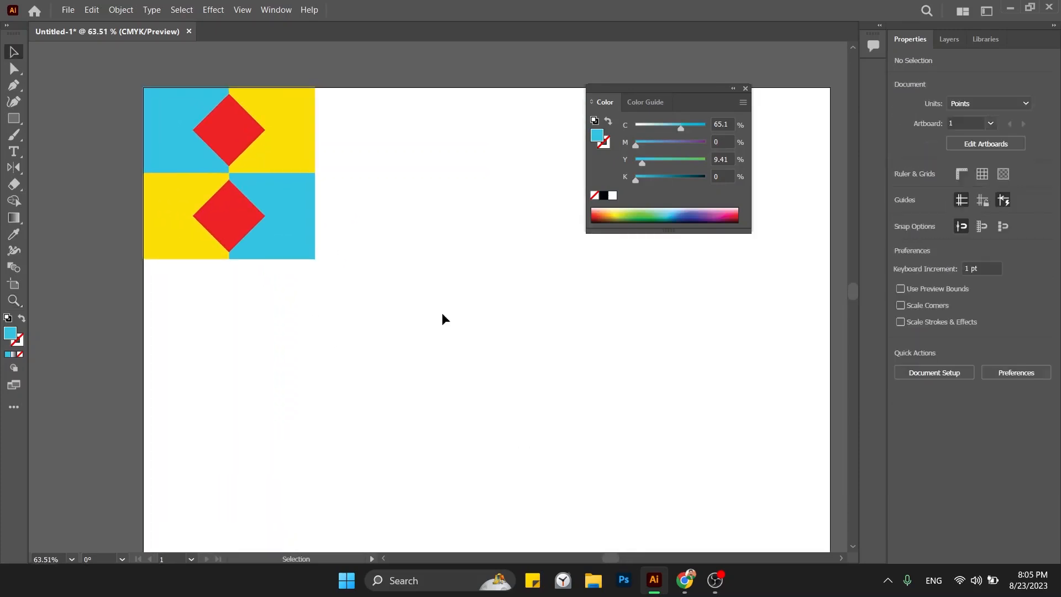
- Close the Color panel and move the whole four-square block away from the artboard's upper-left corner
click(745, 89)
drag(457, 175, 342, 191)
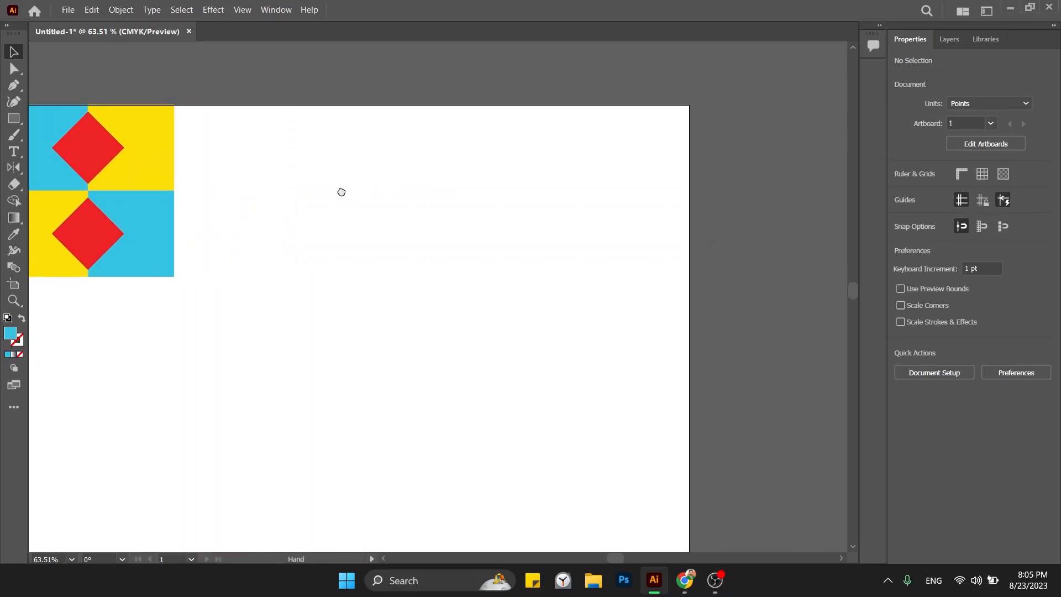
drag(274, 177, 360, 168)
drag(311, 126, 141, 235)
drag(138, 247, 239, 412)
click(463, 315)
- Pull the squares and diamonds of both rows apart so each row's shapes sit separately
drag(339, 303, 371, 251)
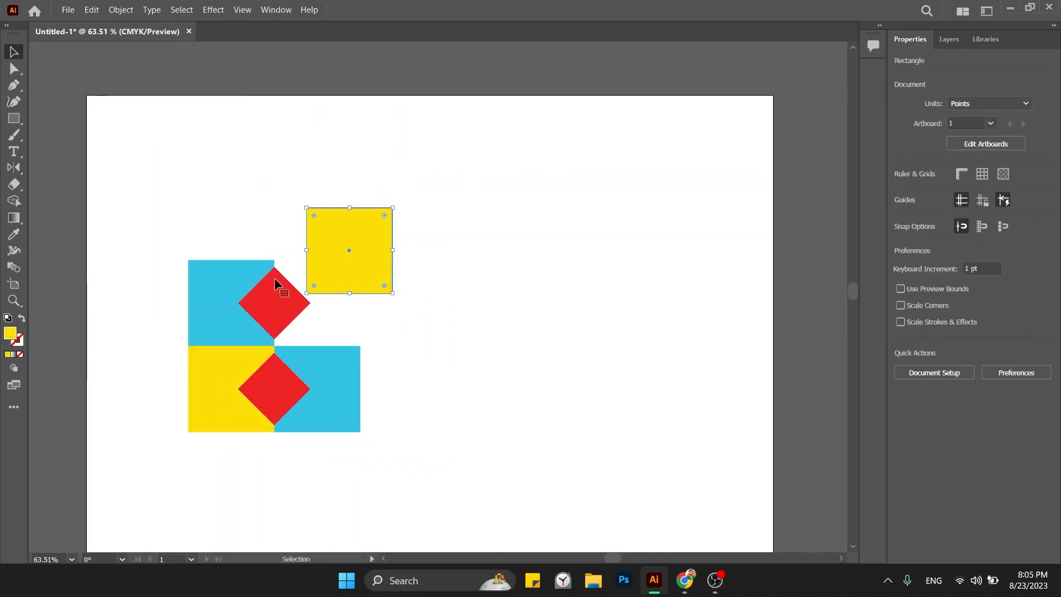
drag(247, 283, 237, 230)
drag(285, 300, 292, 249)
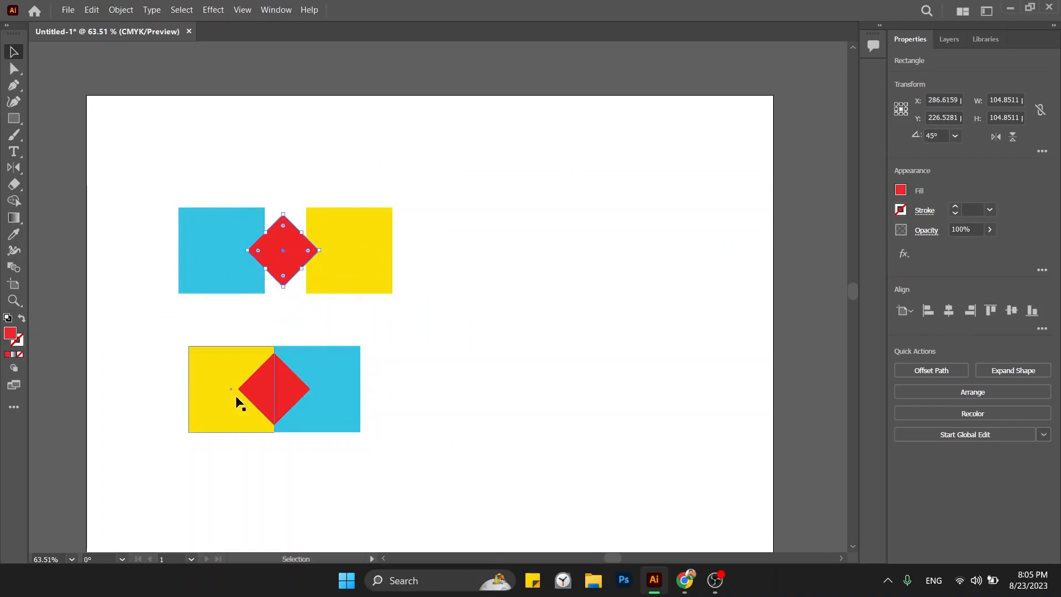
drag(237, 403, 223, 403)
drag(309, 388, 352, 386)
drag(275, 382, 290, 387)
click(467, 343)
- Try moving the upper yellow and blue squares individually, undoing each move
drag(367, 279, 462, 218)
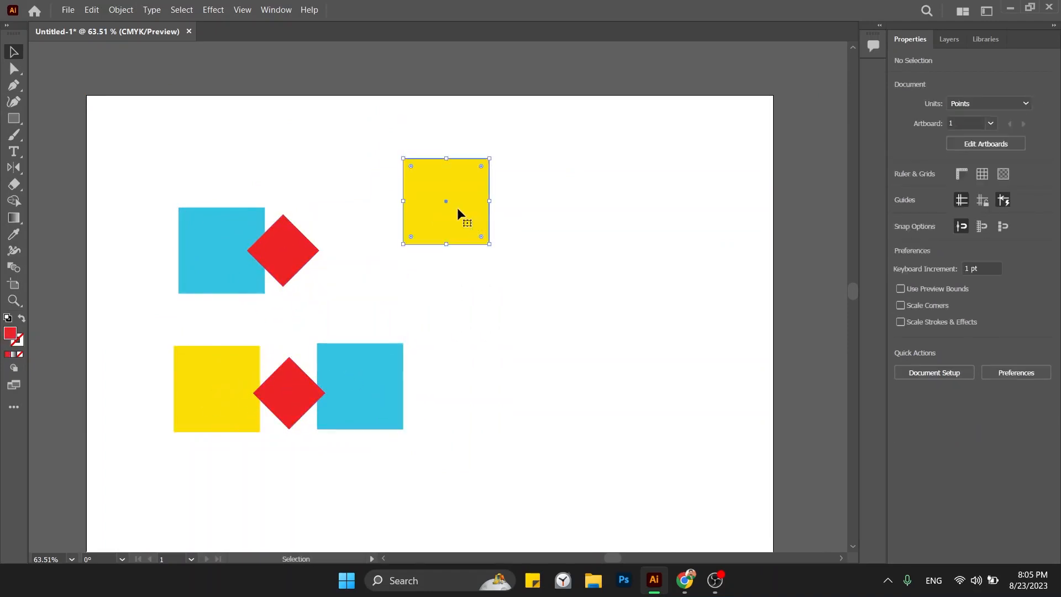
key(ctrl+z)
click(313, 249)
drag(230, 257, 154, 222)
key(ctrl+z)
drag(299, 255, 296, 255)
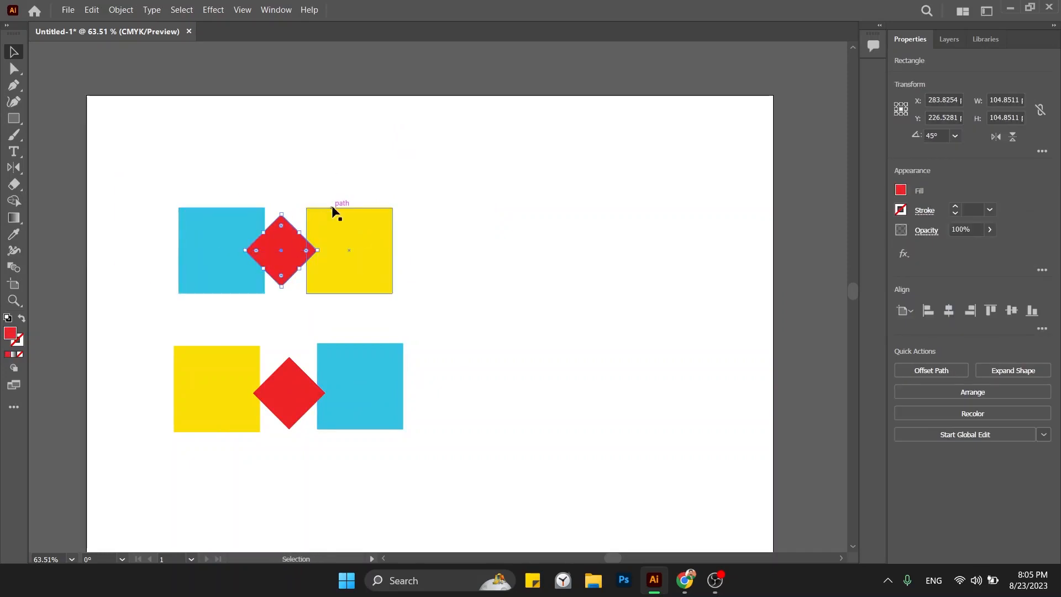
- Try rotating and scaling the upper yellow square on its own, undoing each change
click(355, 221)
drag(395, 204, 408, 275)
key(ctrl+z)
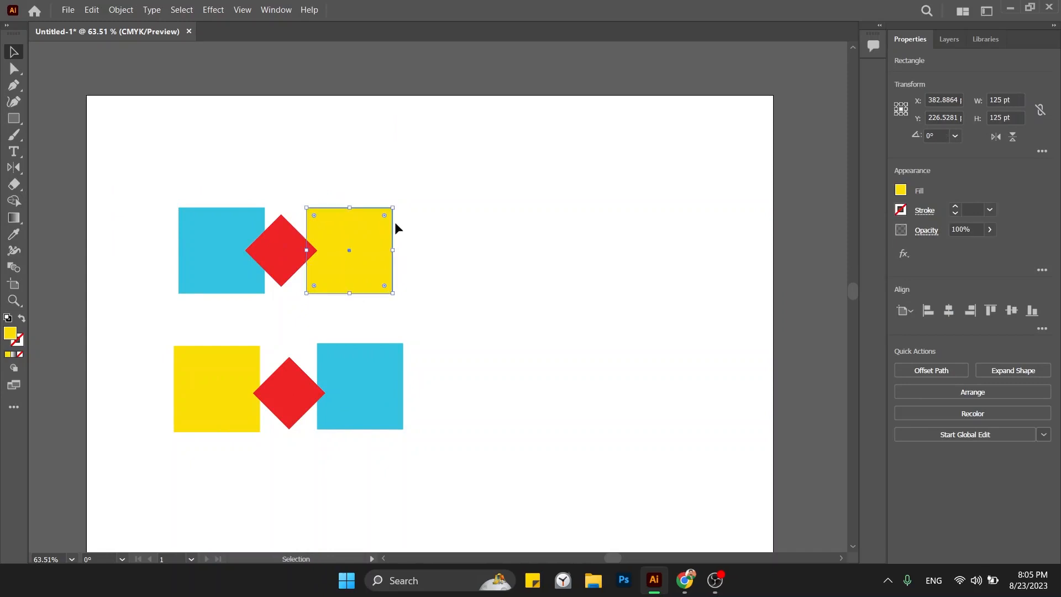
drag(393, 207, 319, 241)
key(ctrl+z)
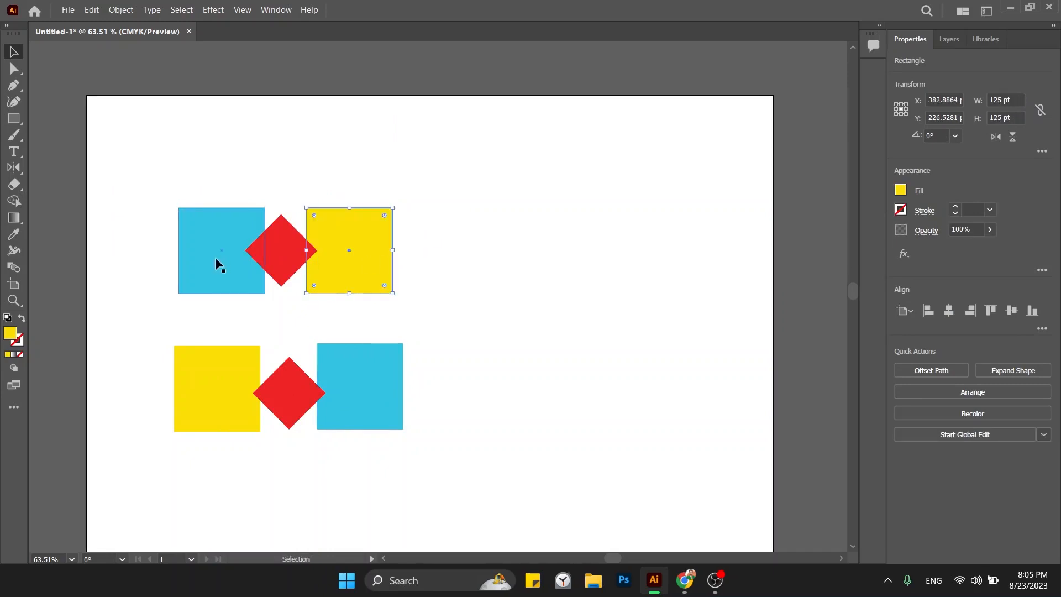
click(121, 257)
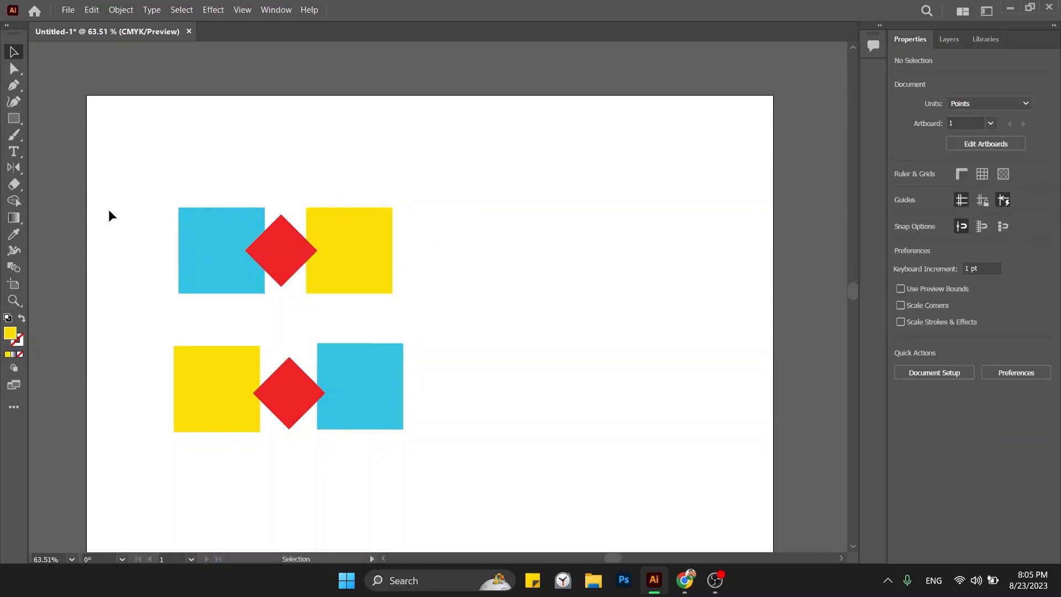
- Try transforming all three upper-row shapes together as a multiple selection, undoing each change
drag(109, 211, 399, 282)
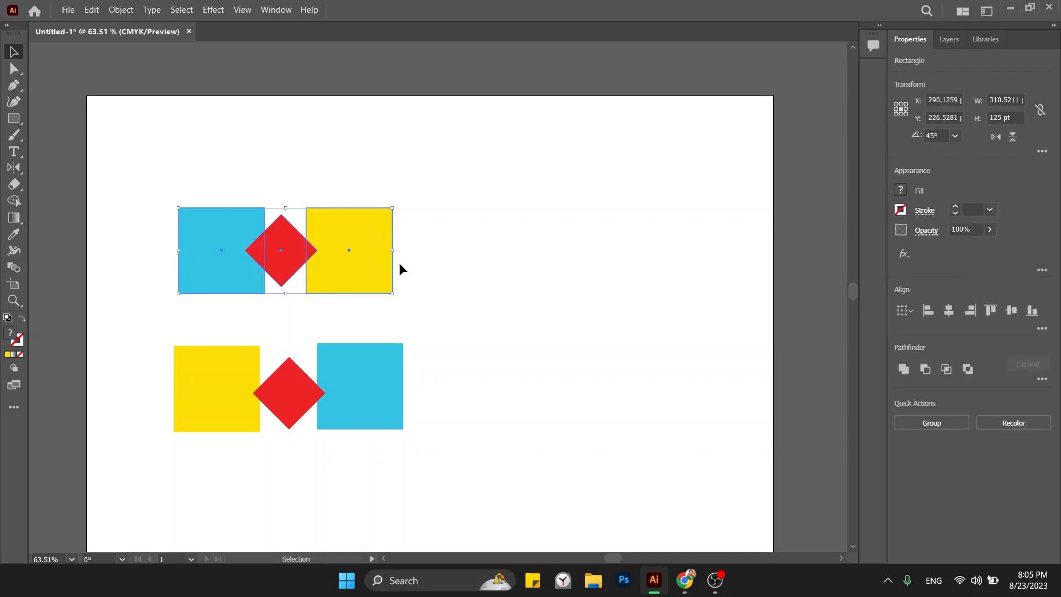
drag(393, 250, 289, 252)
key(ctrl+z)
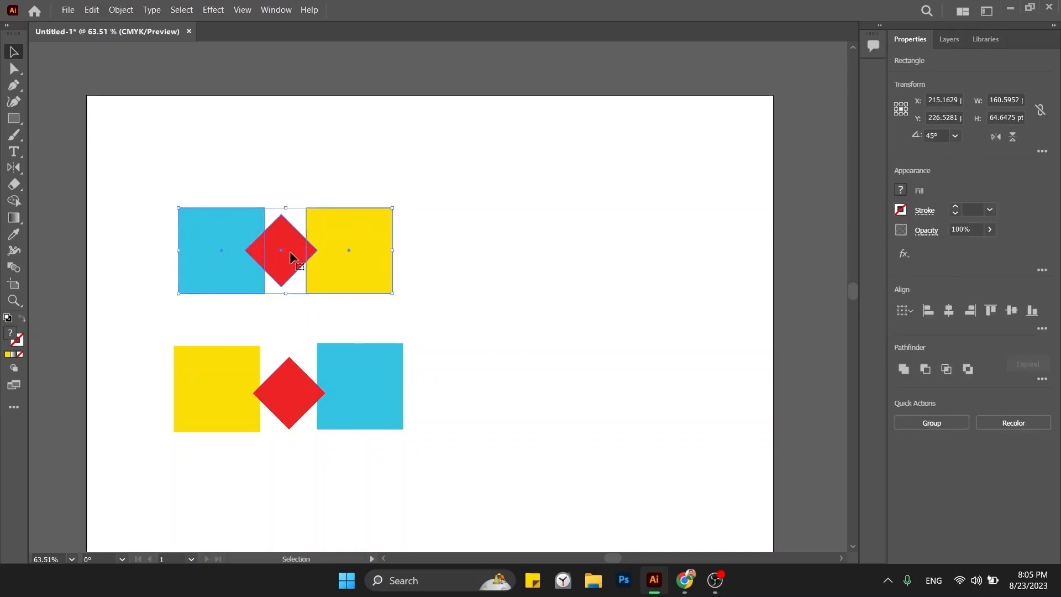
drag(393, 203, 443, 259)
key(ctrl+z)
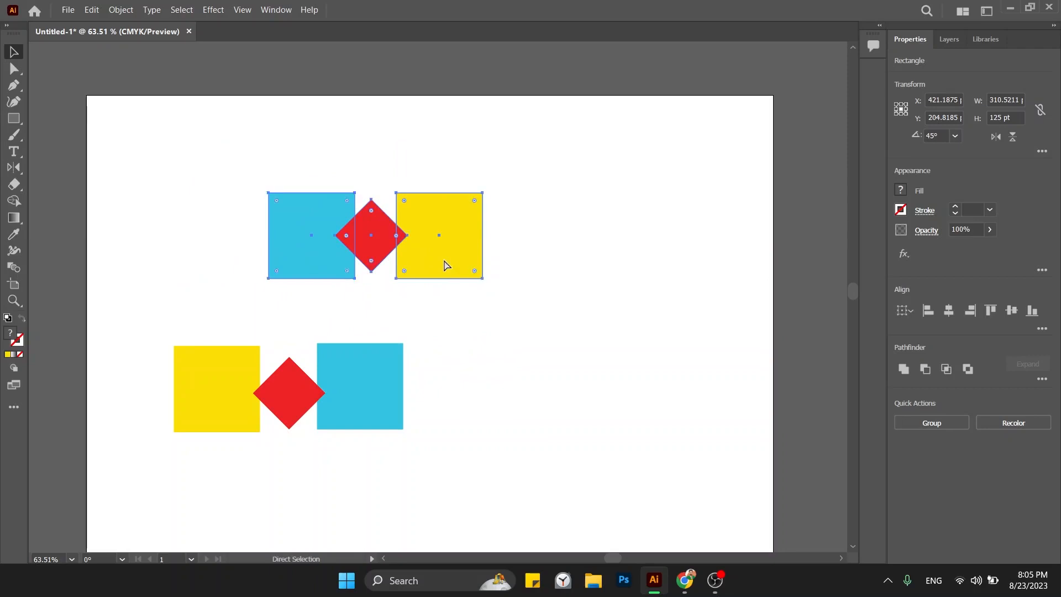
key(ctrl+z)
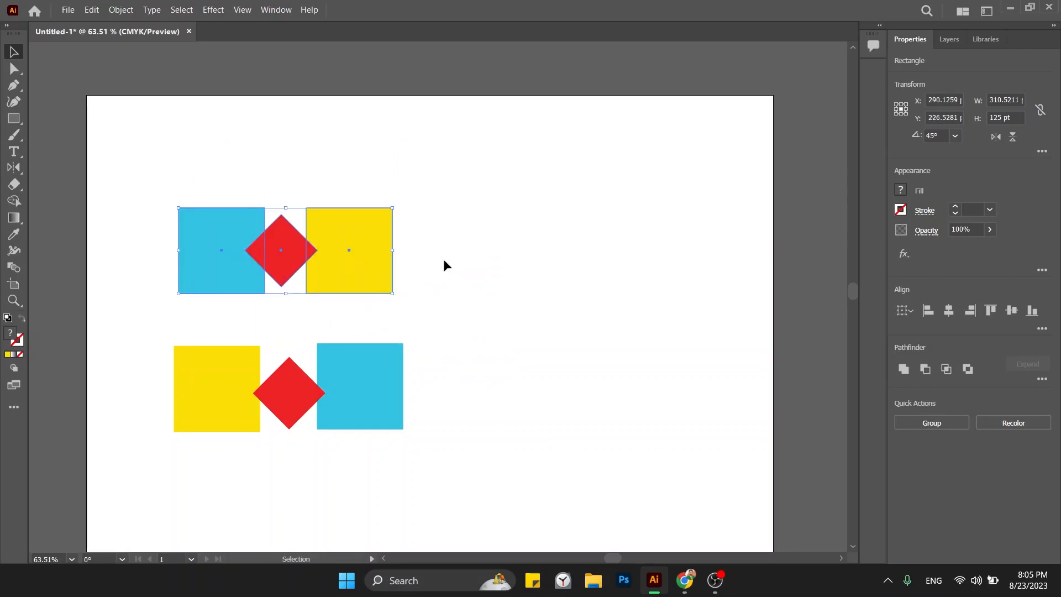
- Move the upper yellow square beside the blue square and place the red diamond over their shared edge
mouse_move(430, 192)
mouse_down()
mouse_move(255, 278)
mouse_move(129, 264)
mouse_up()
mouse_move(120, 198)
mouse_down()
mouse_move(371, 299)
mouse_move(456, 289)
mouse_up()
click(456, 289)
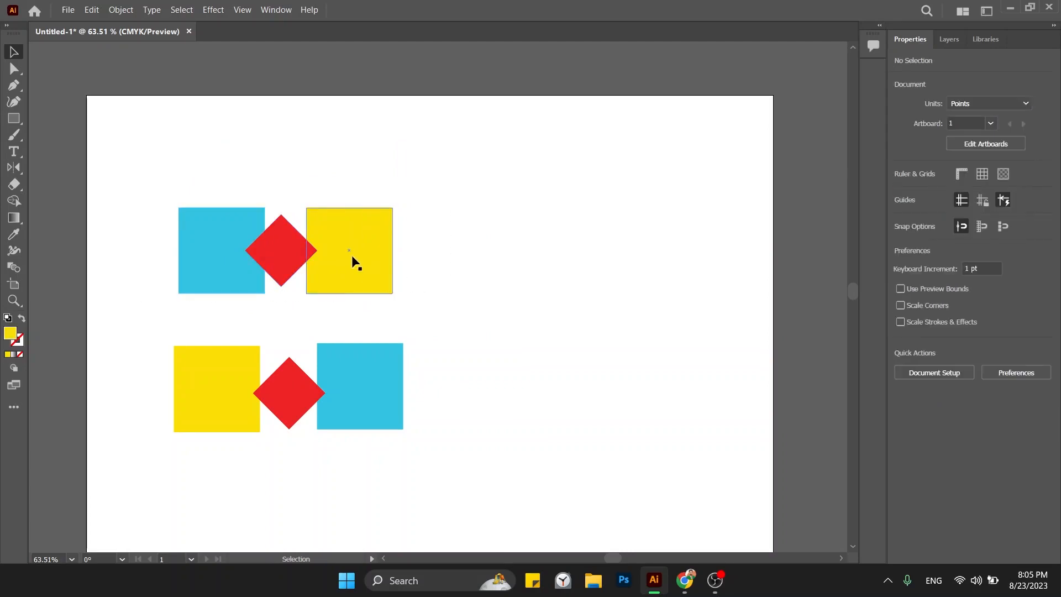
click(352, 254)
click(278, 248)
click(208, 251)
drag(284, 150, 274, 254)
click(461, 271)
key(ctrl+z)
click(491, 180)
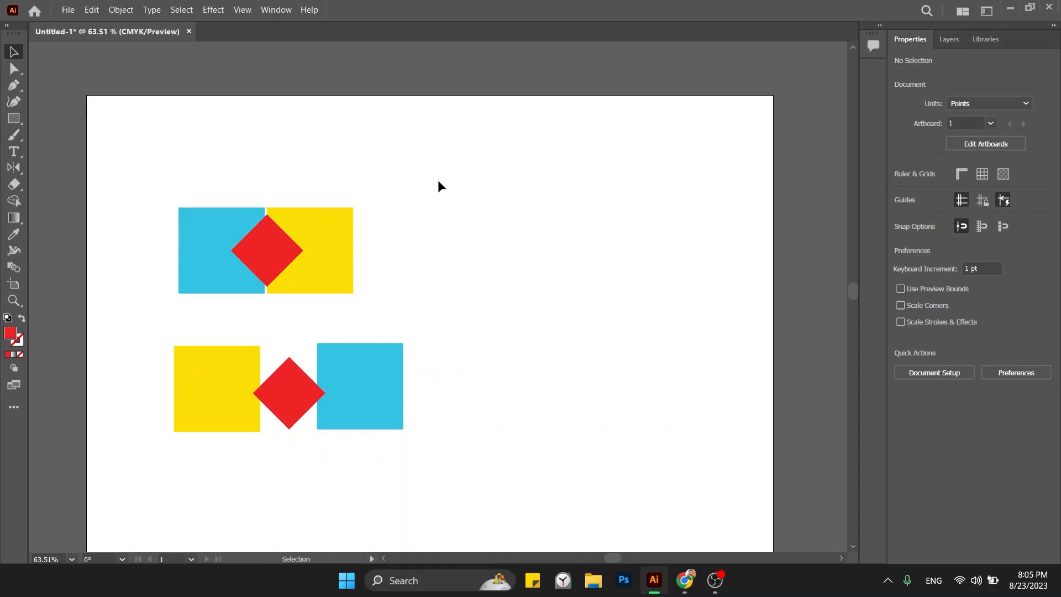
- Group the upper blue square, yellow square and red diamond
drag(393, 201, 183, 296)
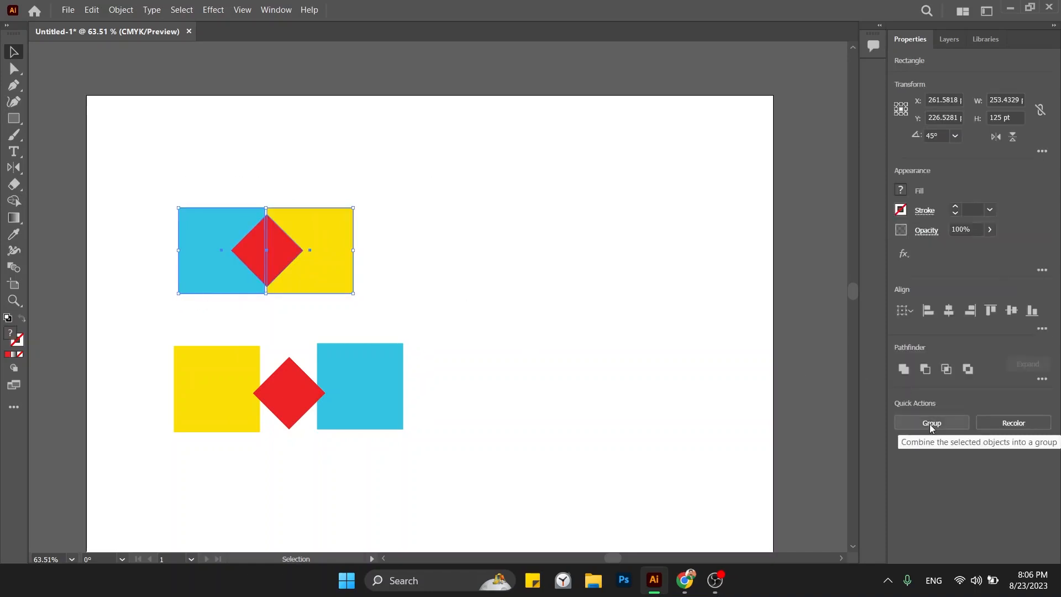
click(931, 424)
click(931, 423)
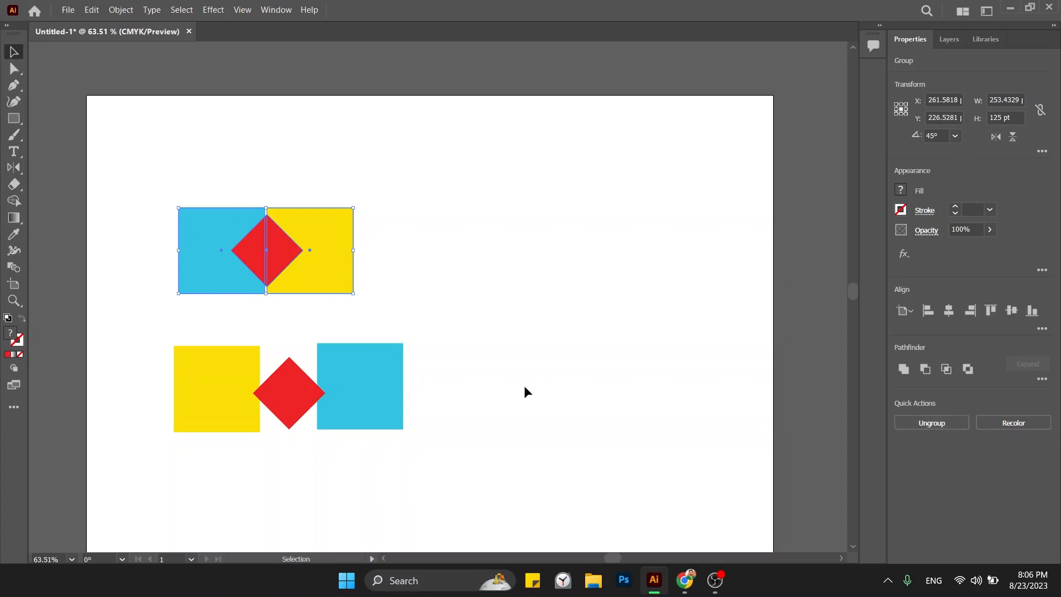
drag(272, 393, 226, 394)
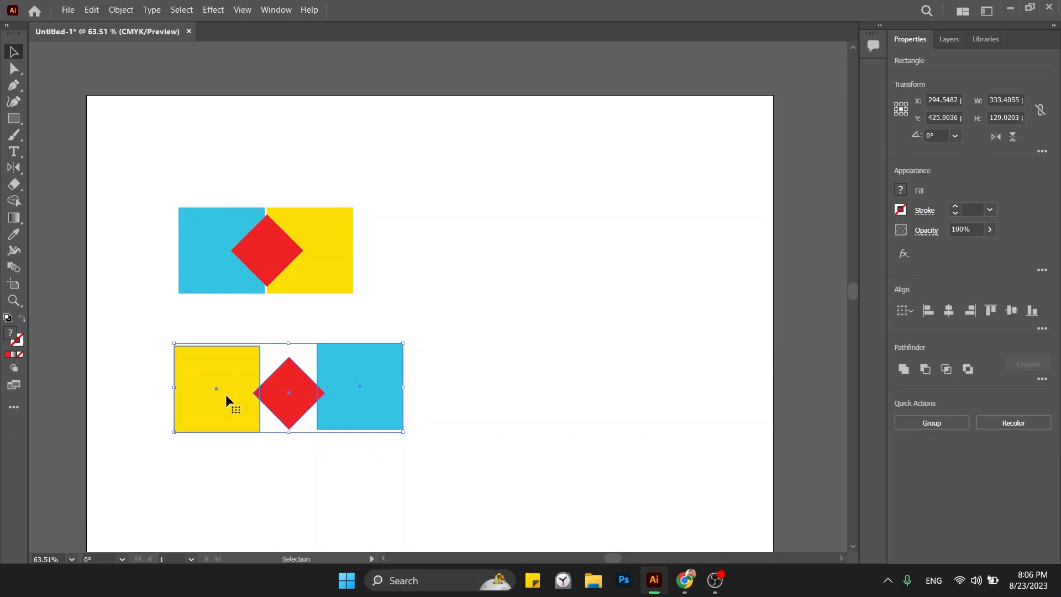
click(181, 260)
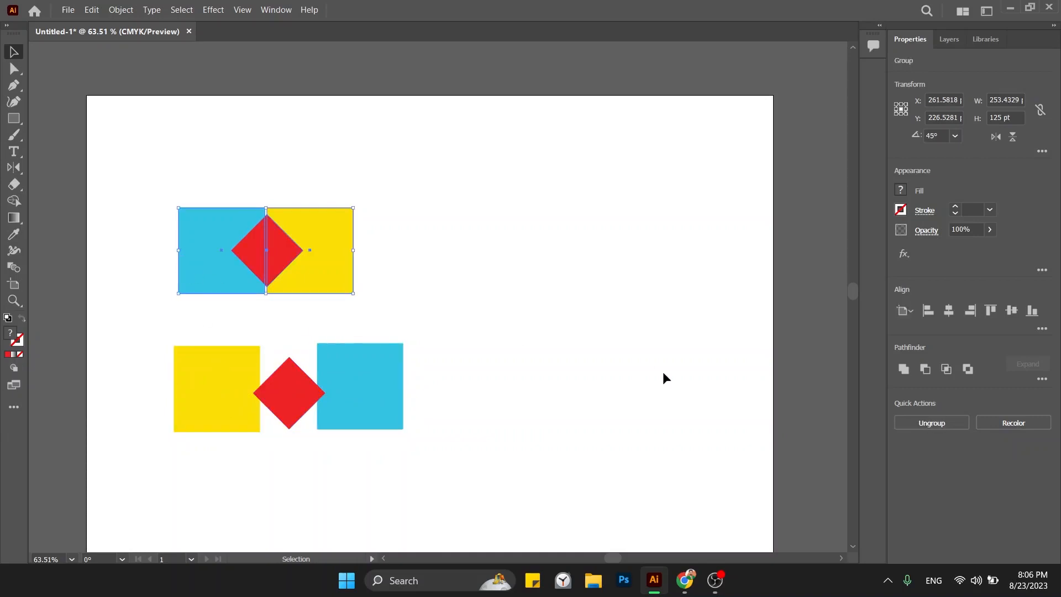
click(561, 330)
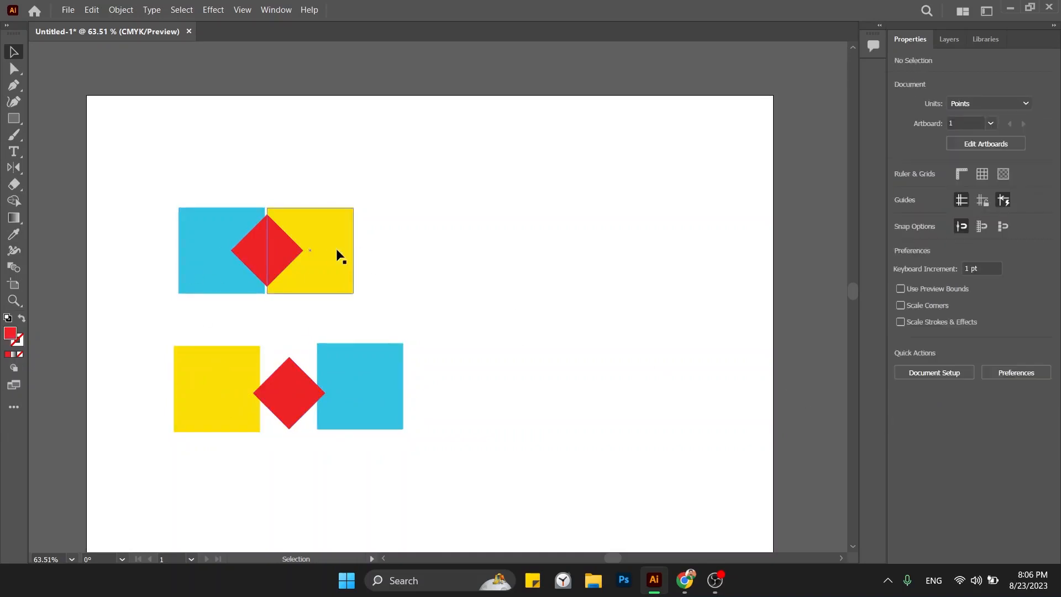
- Move the grouped row as one object to the right side of the artboard
drag(337, 253, 379, 161)
click(515, 357)
click(439, 312)
drag(303, 178, 450, 279)
click(519, 332)
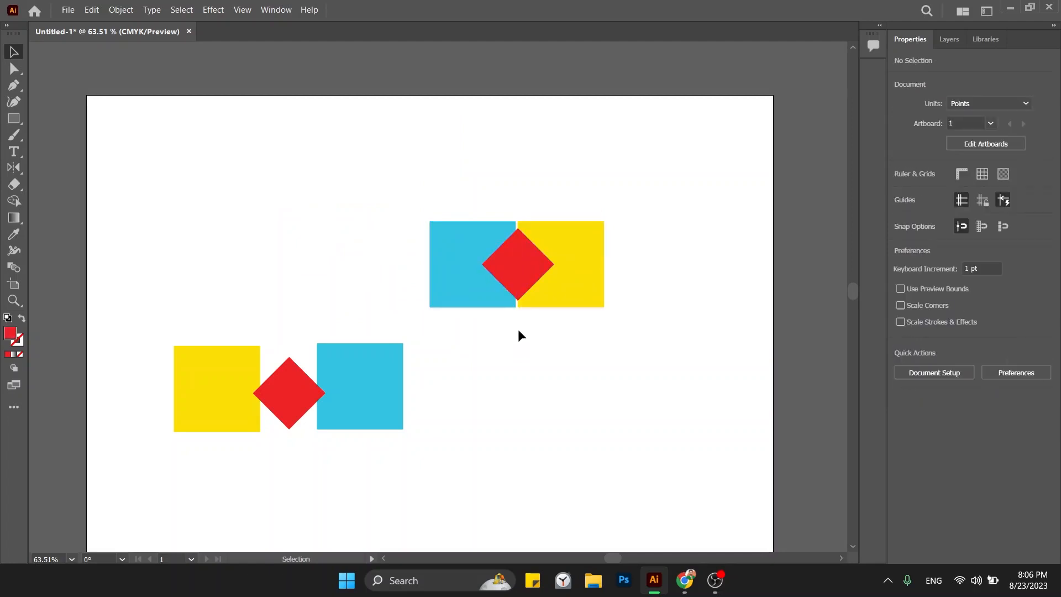
- Try rotating and scaling the grouped row as one object, undoing each change
click(470, 245)
drag(426, 214, 475, 161)
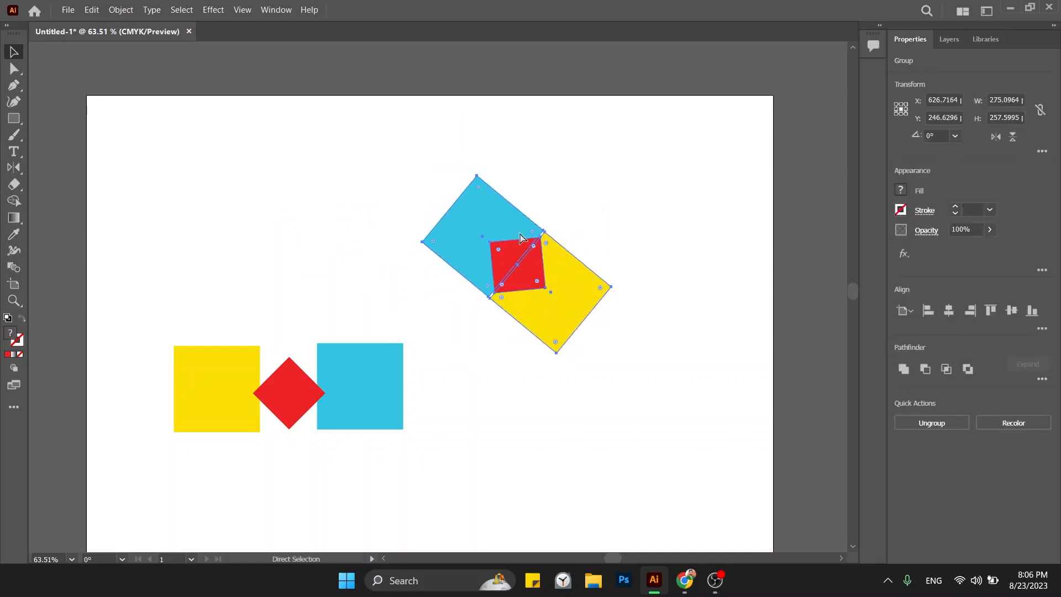
key(ctrl+z)
click(564, 335)
click(545, 256)
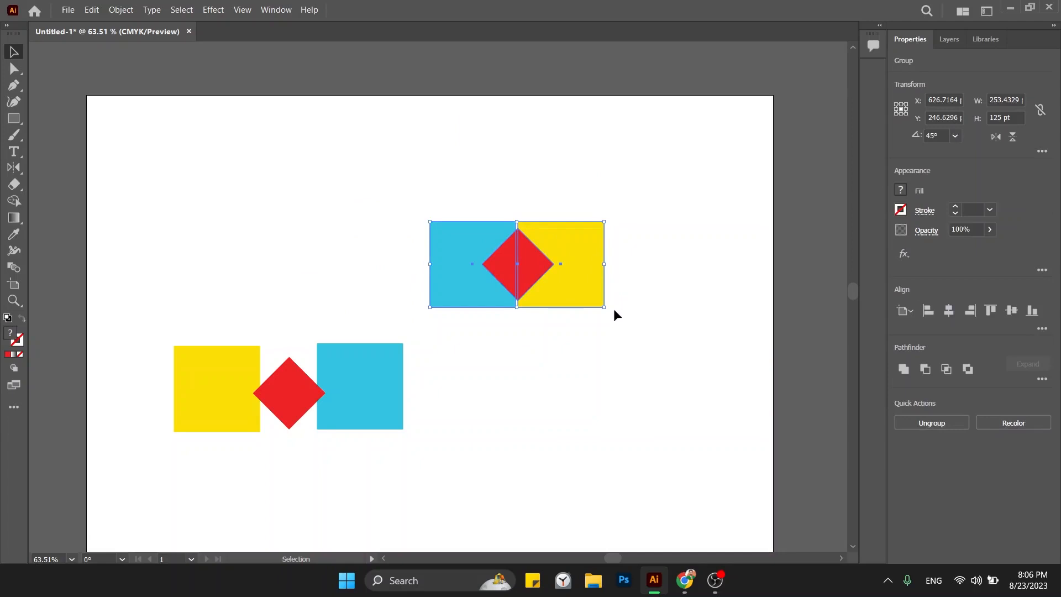
drag(615, 311, 479, 365)
key(ctrl+z)
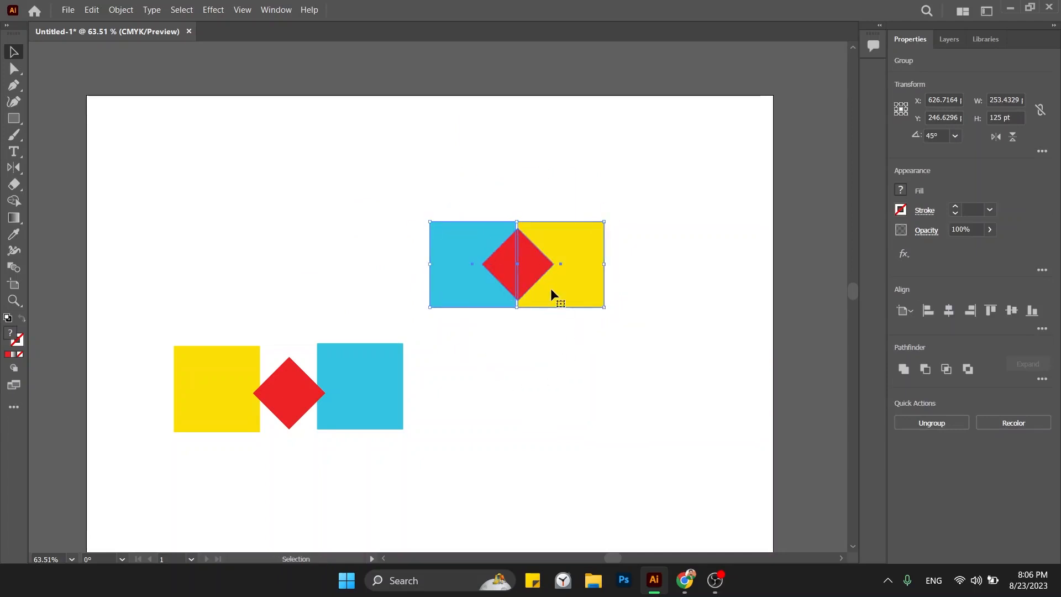
key(ctrl+z)
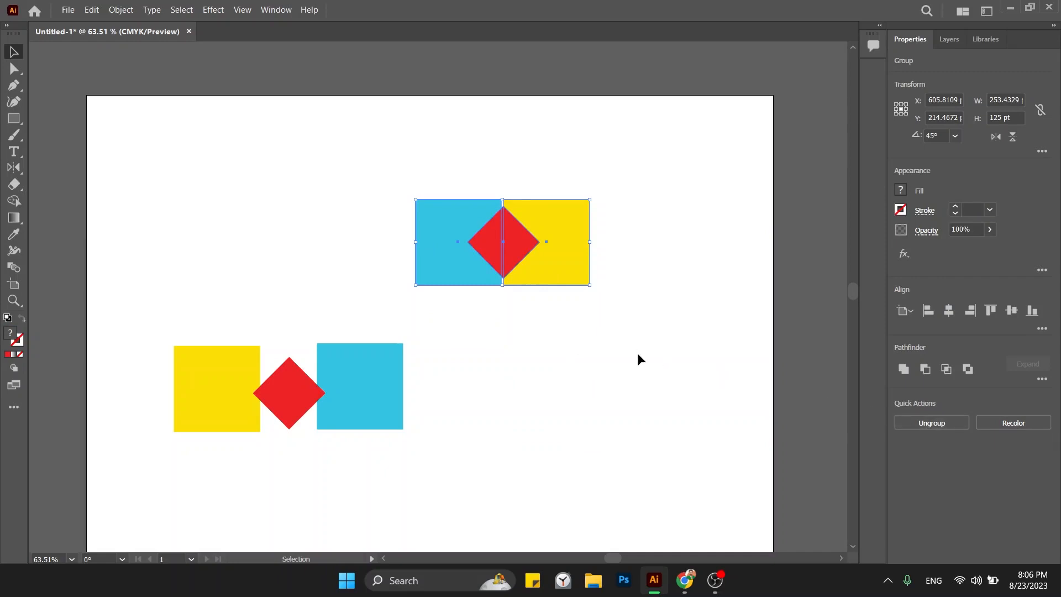
key(ctrl+z)
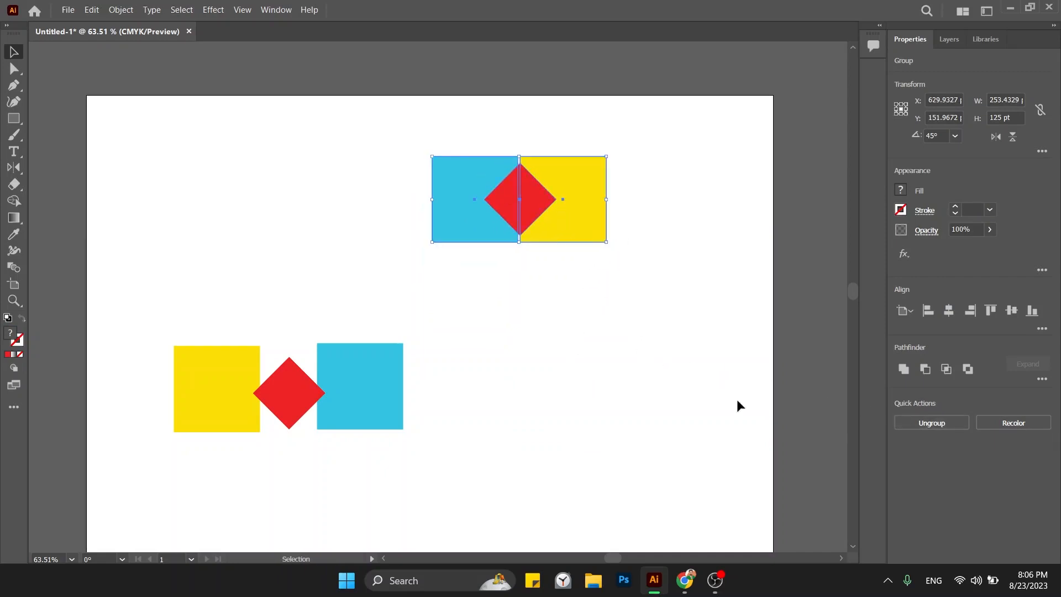
- Ungroup the upper row and move its yellow square, red diamond and blue square apart
click(934, 424)
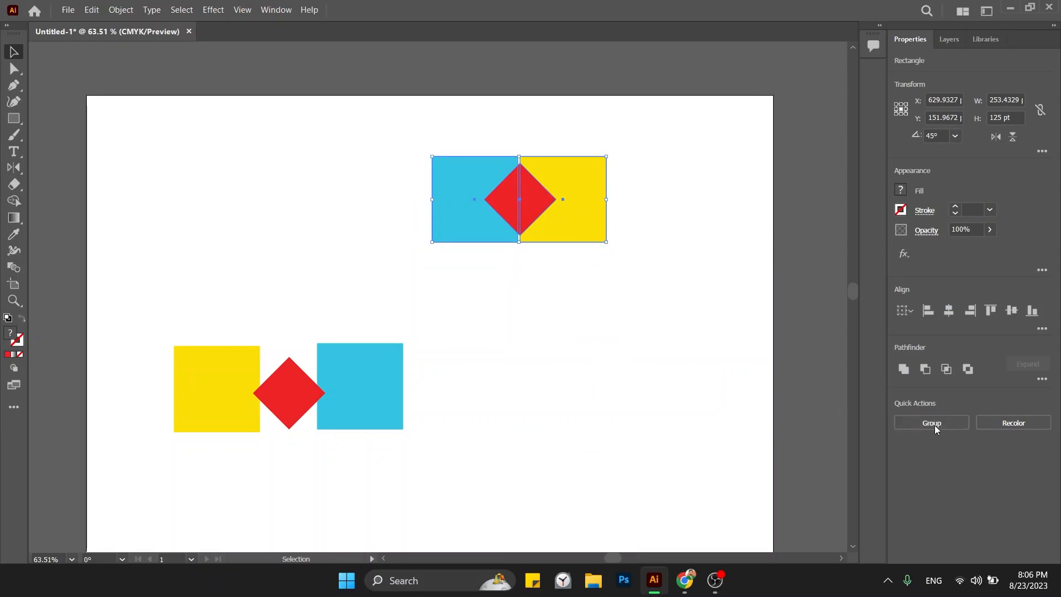
click(651, 376)
drag(581, 239, 601, 315)
drag(523, 211, 514, 256)
drag(483, 204, 476, 207)
click(498, 292)
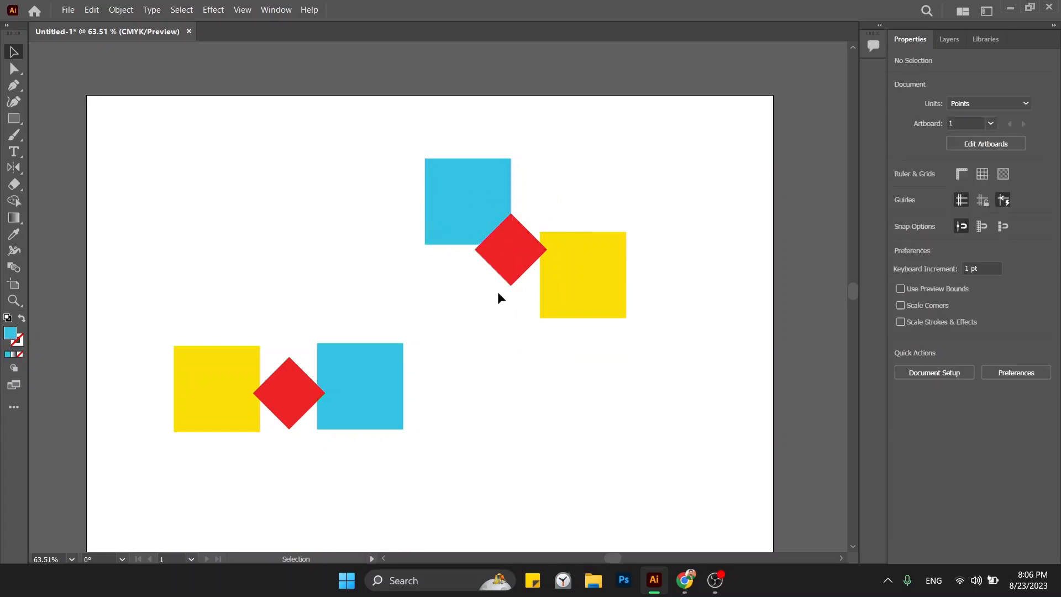
- Delete the ungrouped upper blue square, red diamond and yellow square
drag(395, 185, 638, 309)
key(Delete)
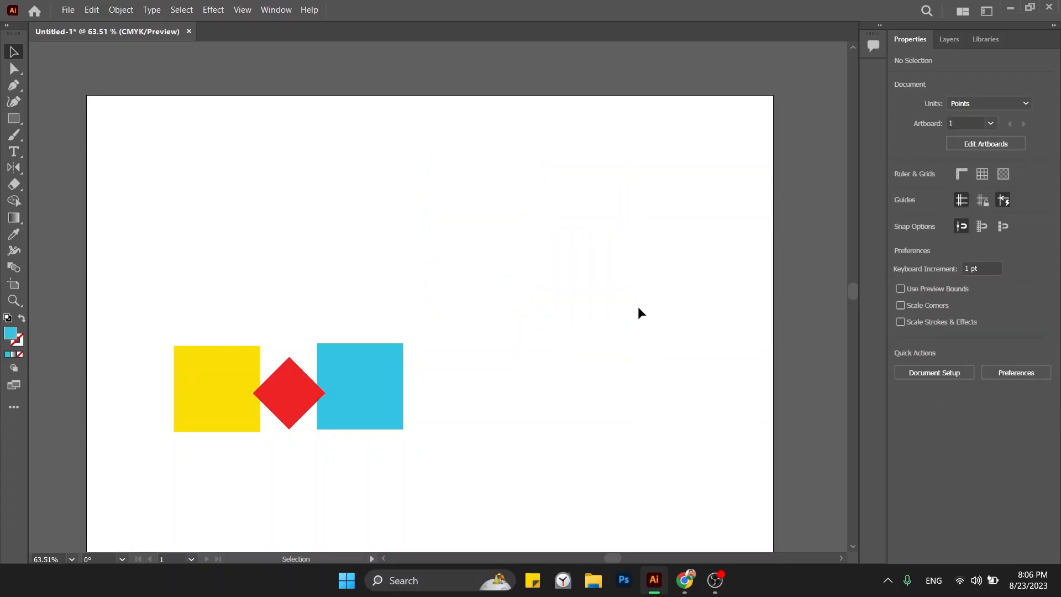
- Spread the remaining shapes across the artboard: yellow square upper left, blue square upper right, red diamond near the center
drag(434, 297, 268, 425)
key(a)
key(ctrl+minus)
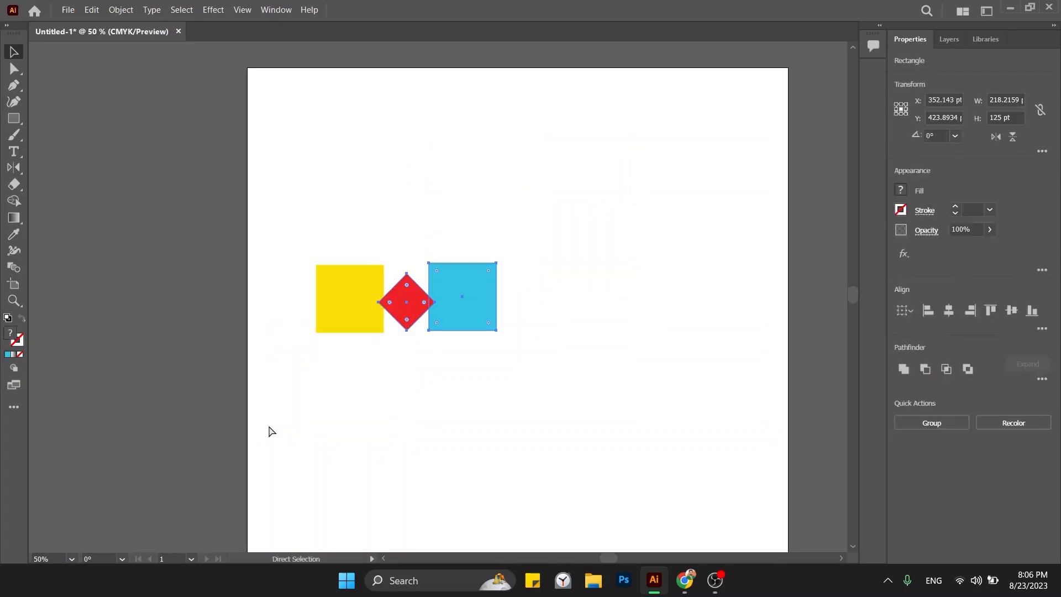
key(v)
key(ctrl+minus)
key(ctrl+shift+a)
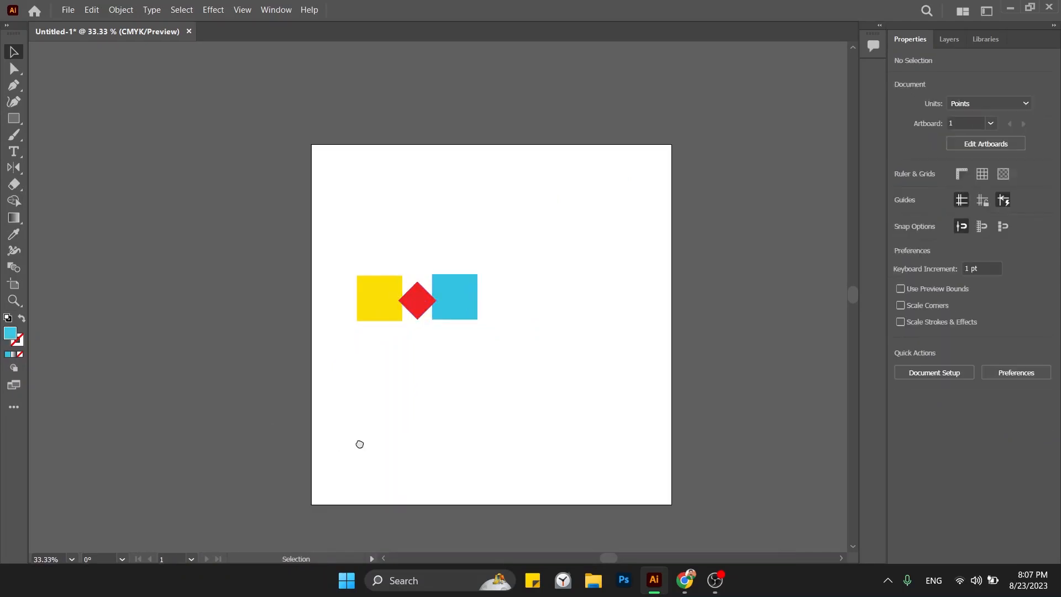
drag(360, 444, 151, 457)
drag(165, 314, 131, 198)
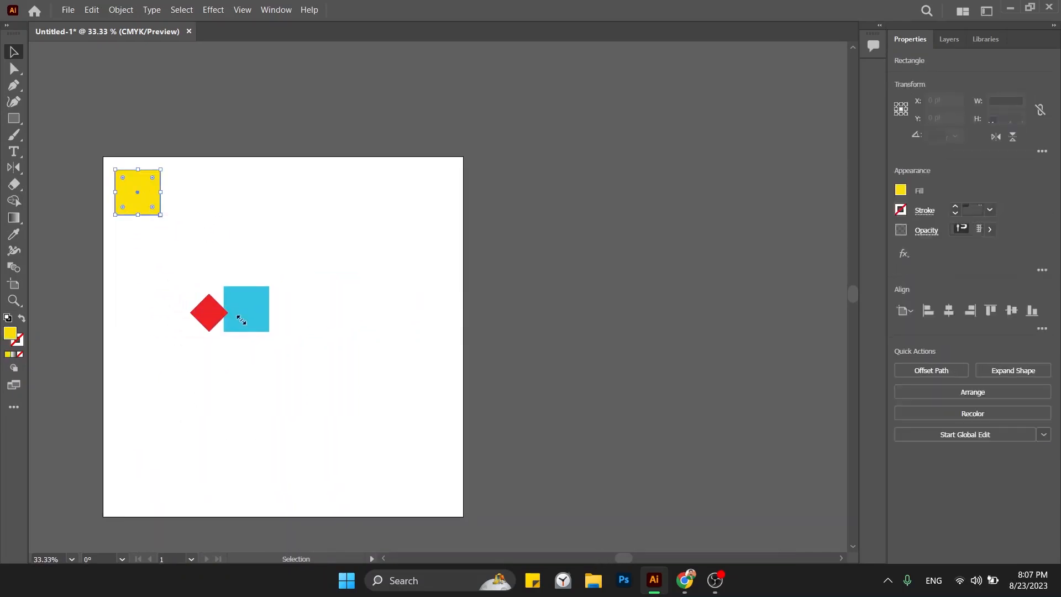
click(241, 320)
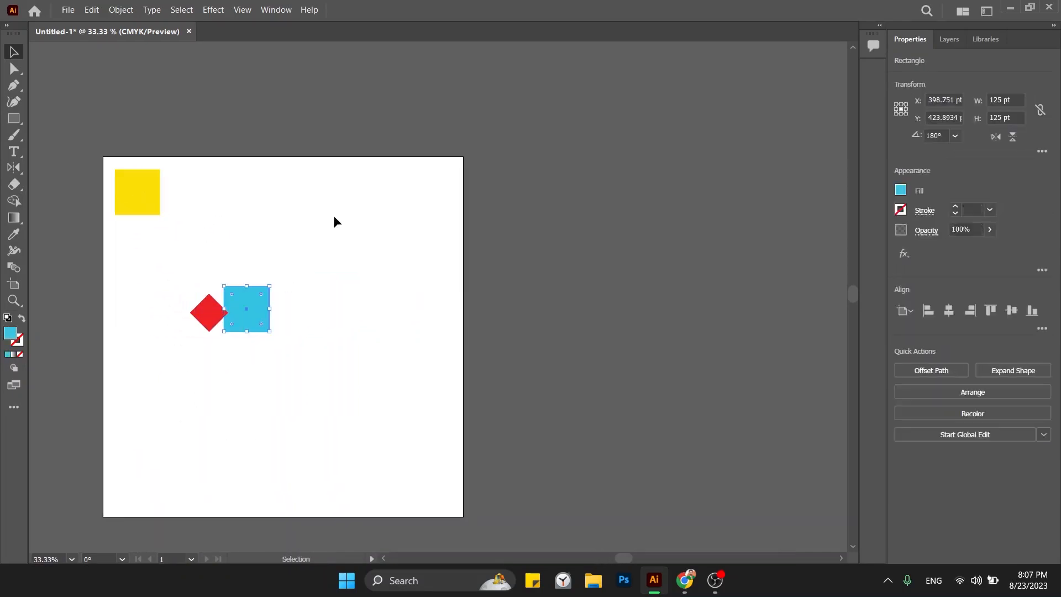
click(337, 281)
drag(250, 303, 372, 205)
drag(209, 325, 261, 354)
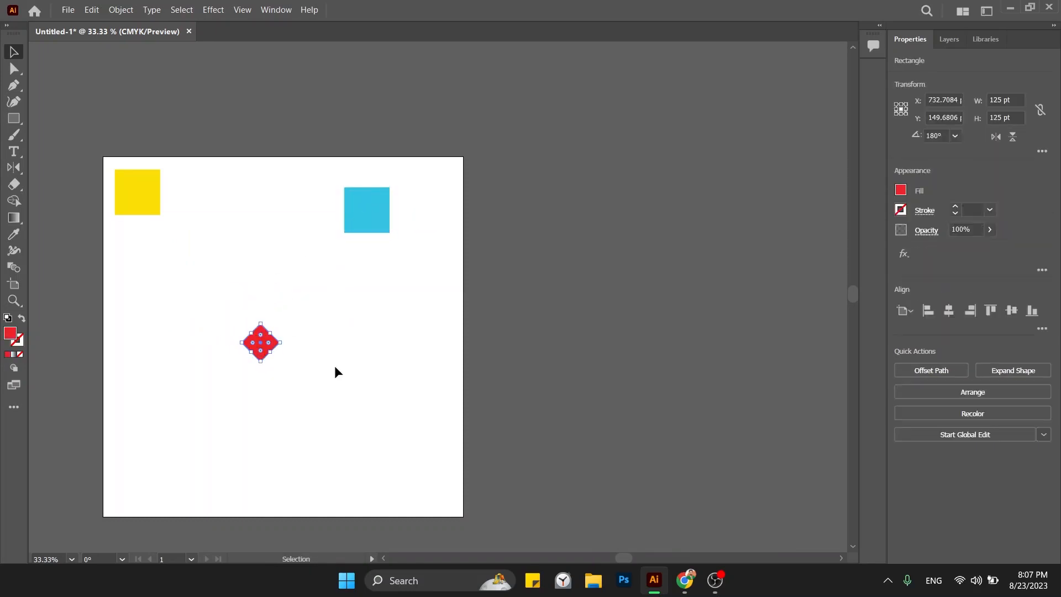
click(346, 366)
- Group the yellow square, blue square and red diamond into one object
drag(95, 158, 425, 369)
click(247, 262)
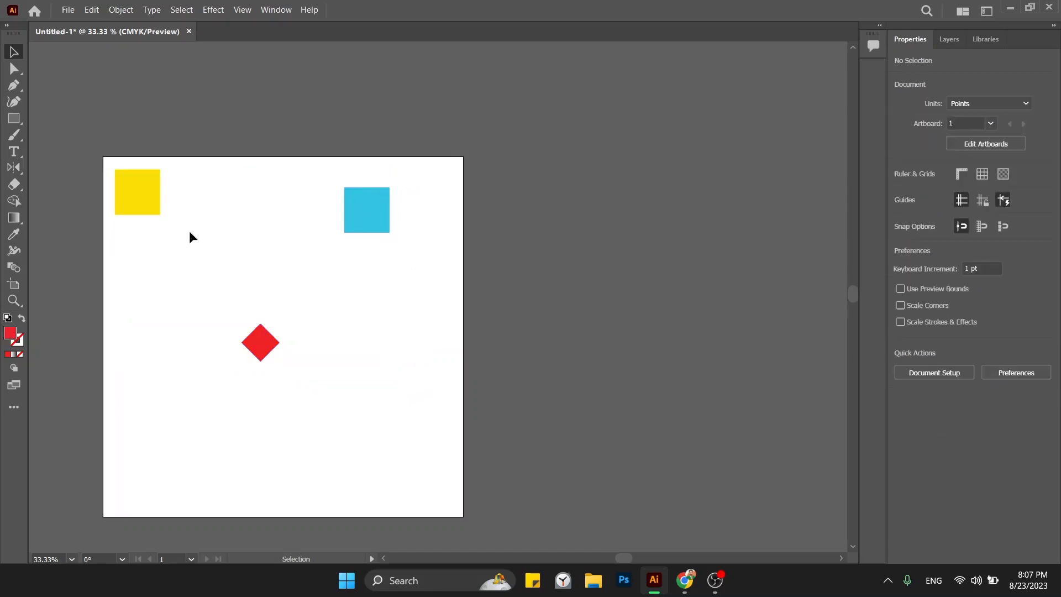
click(138, 207)
shift+click(379, 210)
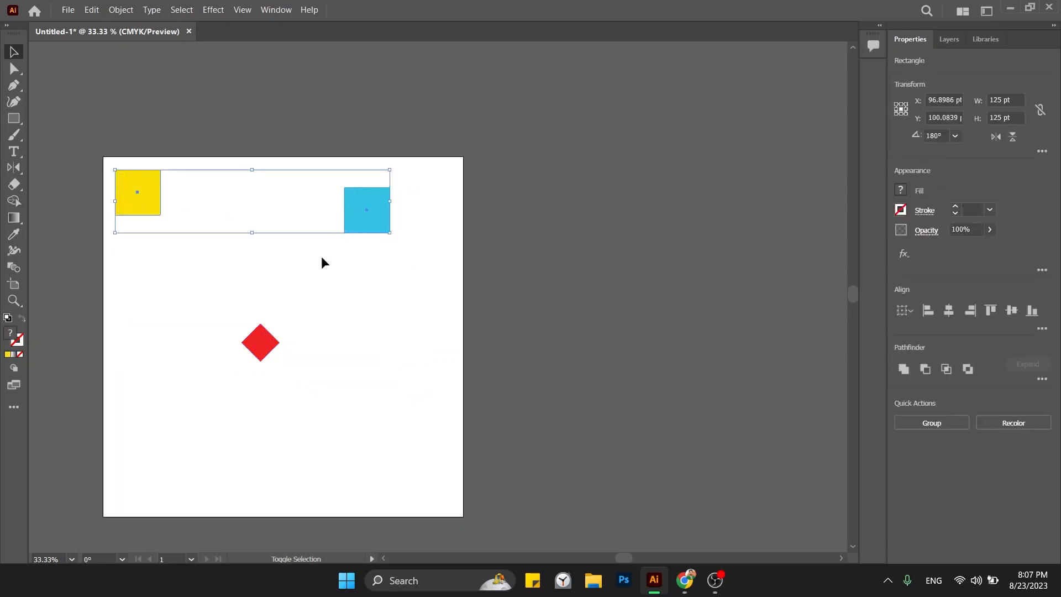
shift+click(261, 338)
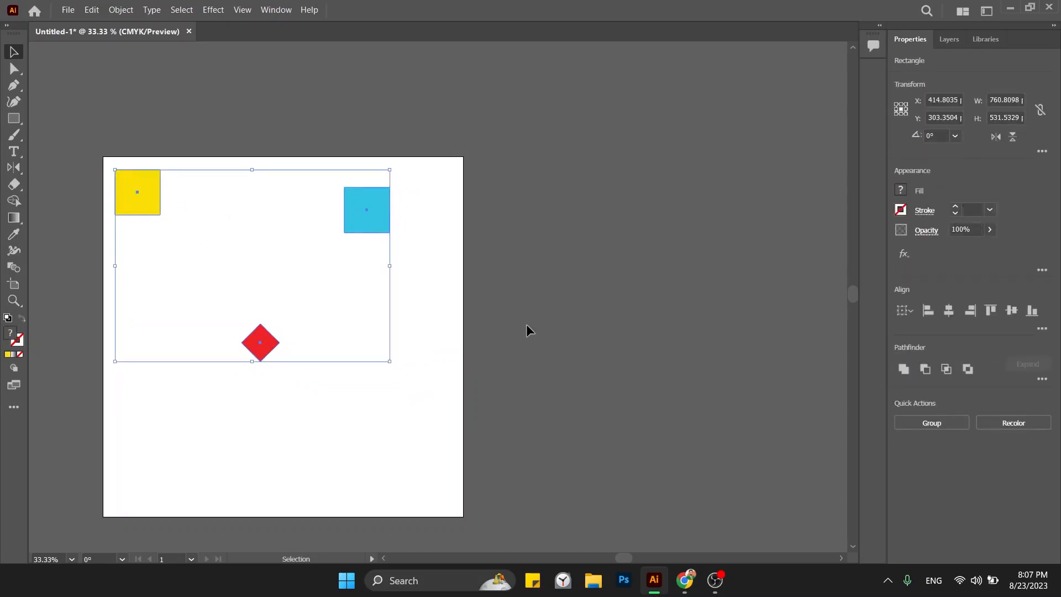
click(926, 421)
click(574, 363)
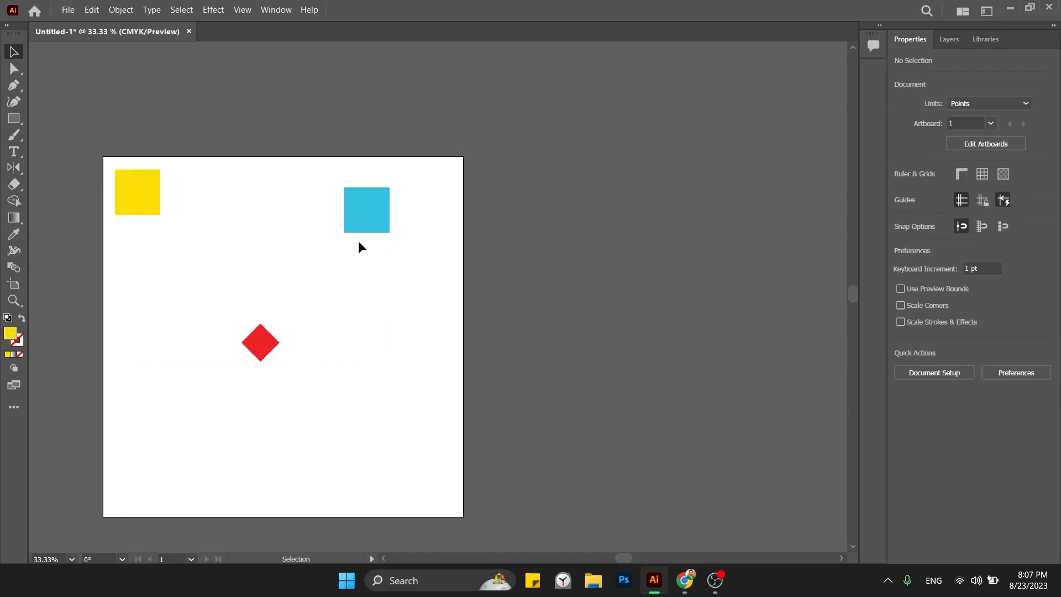
- Move the grouped shapes around the artboard as one object, leaving the group horizontally centered
drag(263, 346, 322, 403)
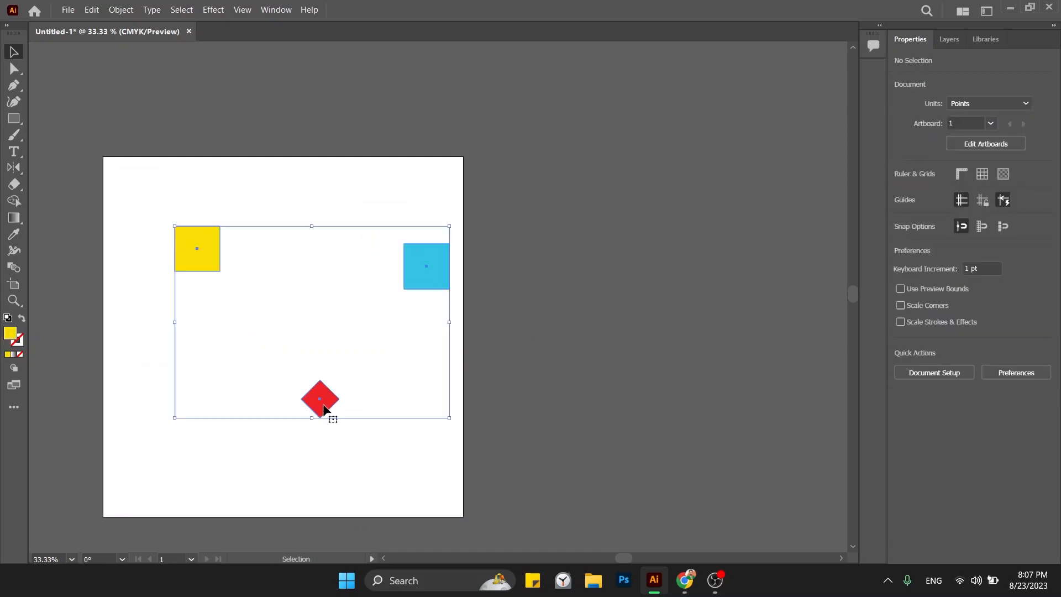
click(393, 200)
drag(422, 275, 341, 251)
click(246, 282)
drag(123, 232, 287, 282)
drag(403, 412, 303, 403)
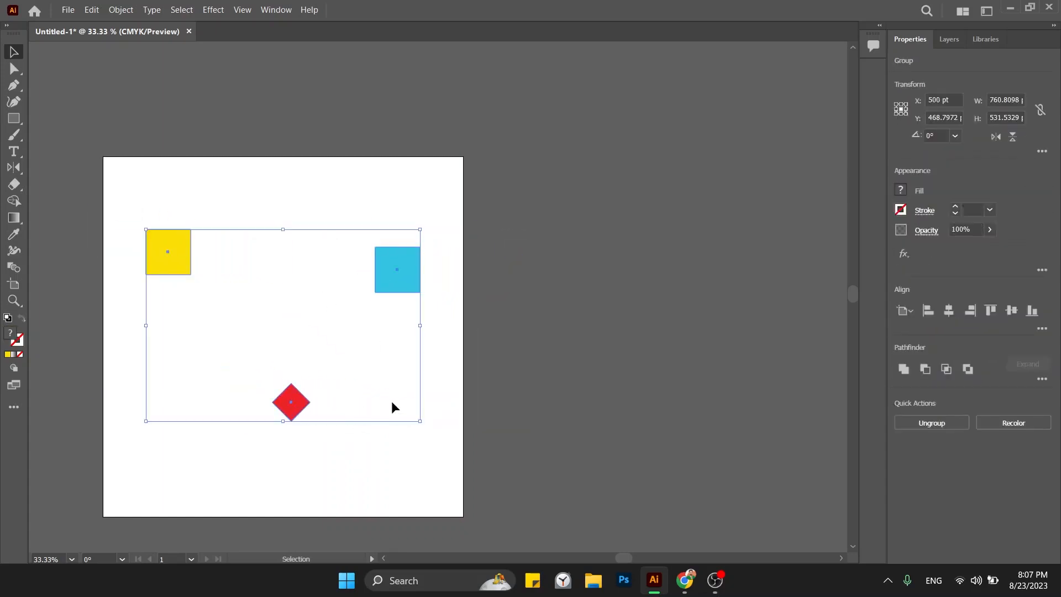
- Ungroup the three shapes, select them all and group them again
click(943, 427)
click(622, 348)
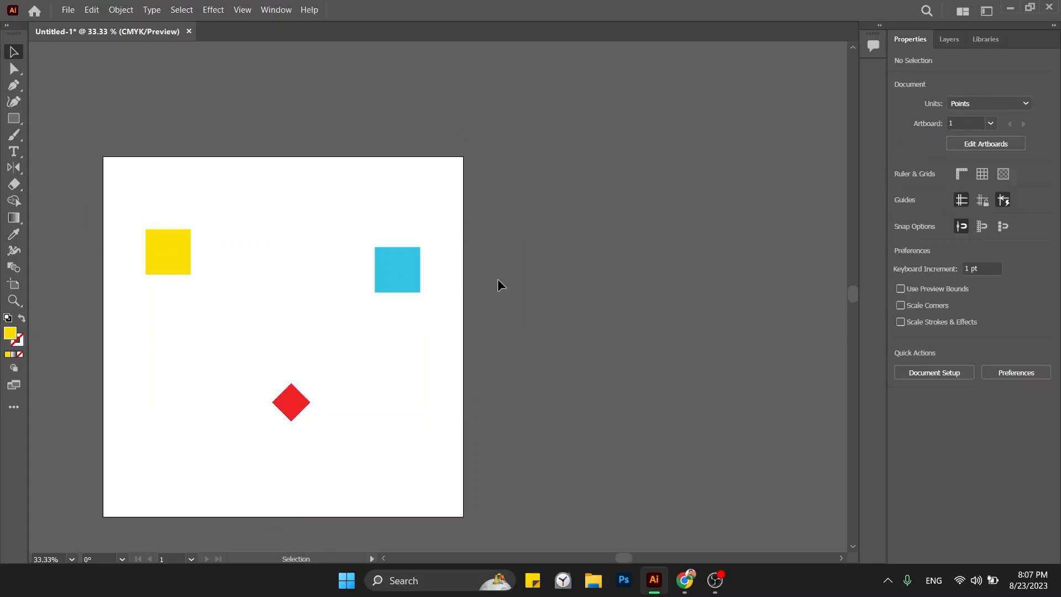
drag(457, 209, 167, 416)
key(a)
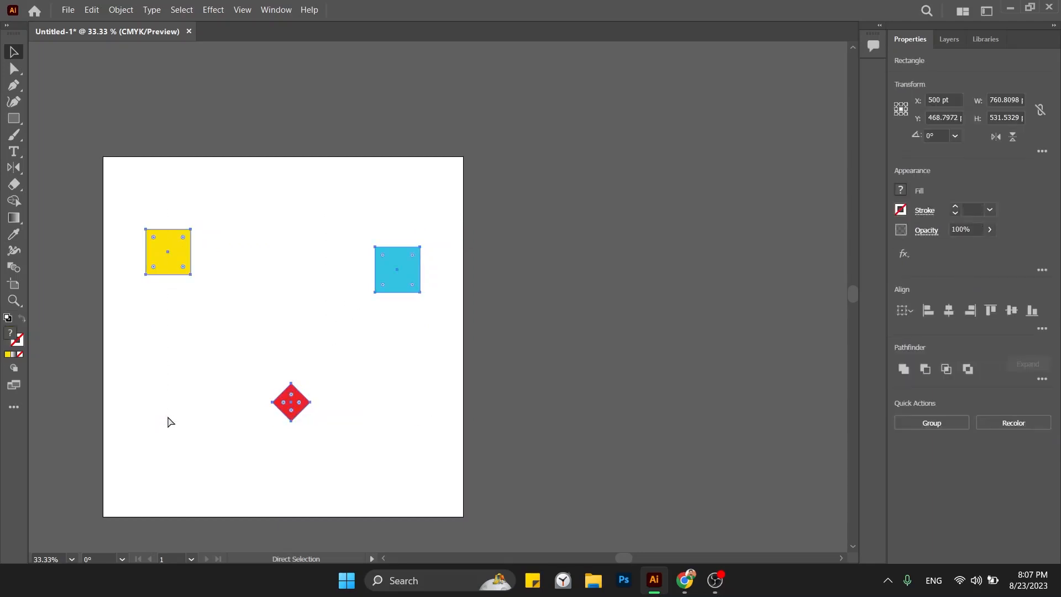
key(ctrl+g)
key(v)
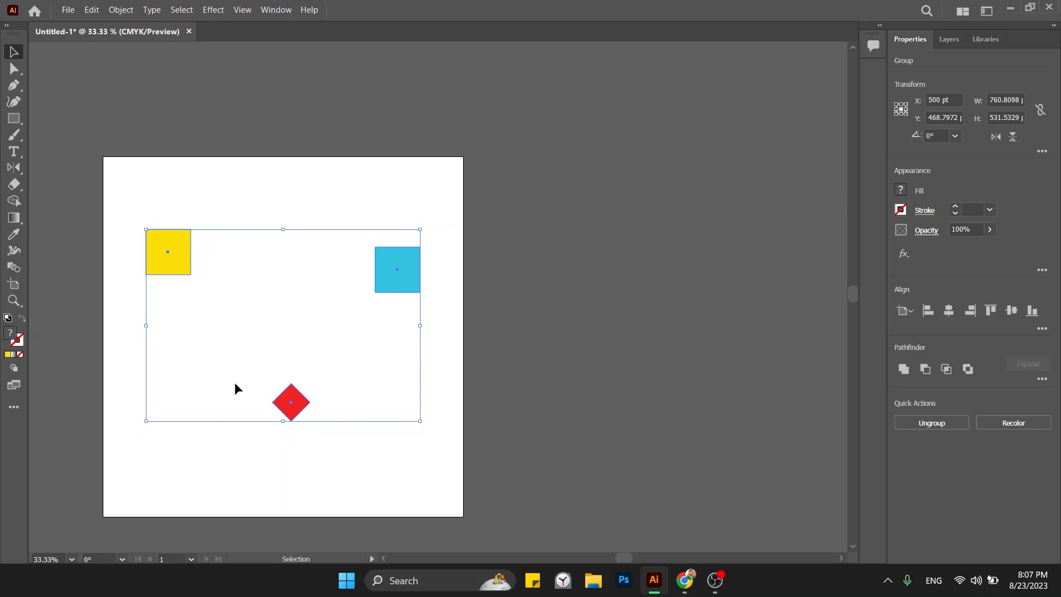
click(242, 329)
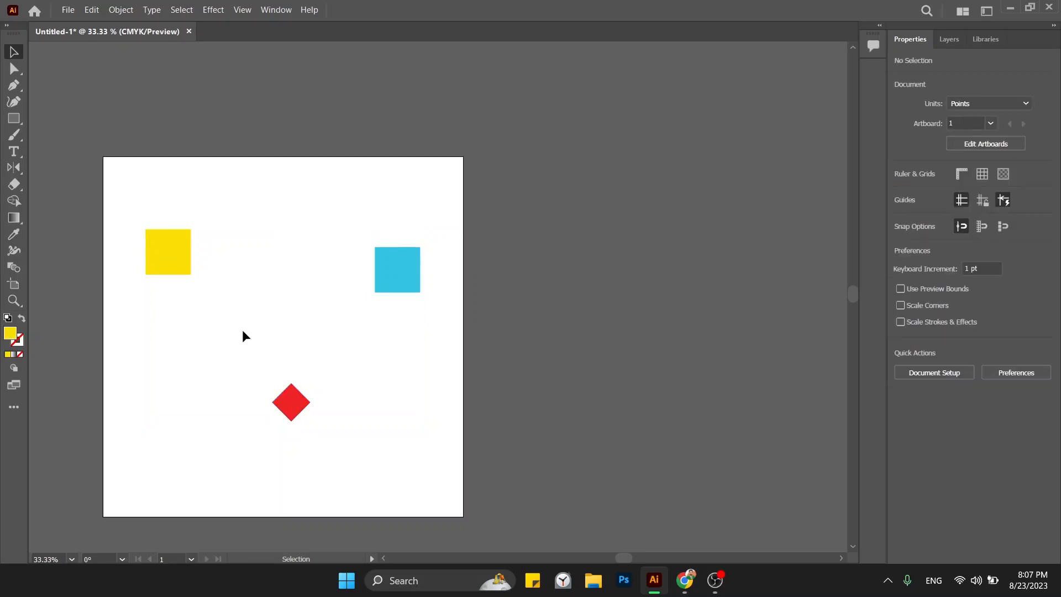
- Move the group up, enter and exit its isolation mode, and move it down again by its blue square
drag(288, 393, 272, 341)
double_click(272, 342)
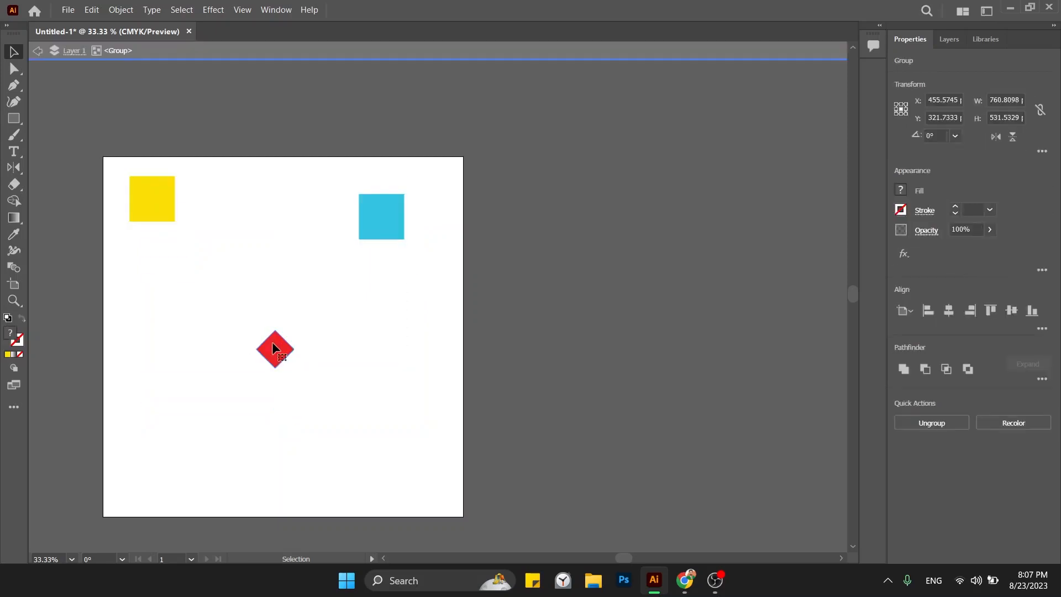
double_click(317, 351)
drag(380, 230, 367, 287)
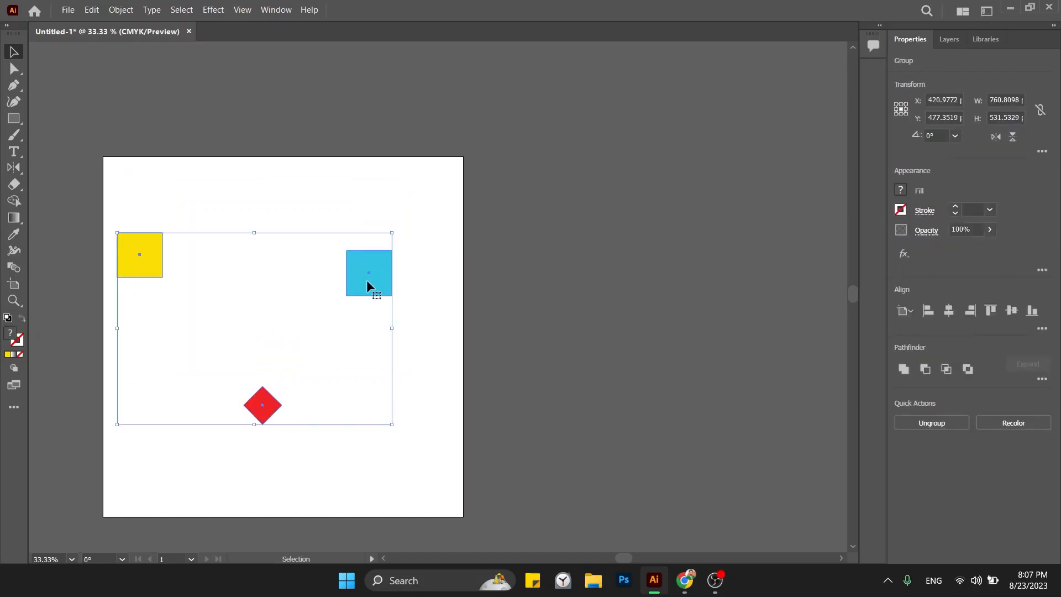
- Ungroup the three shapes and select the blue square by itself to check it is separate
key(ctrl)
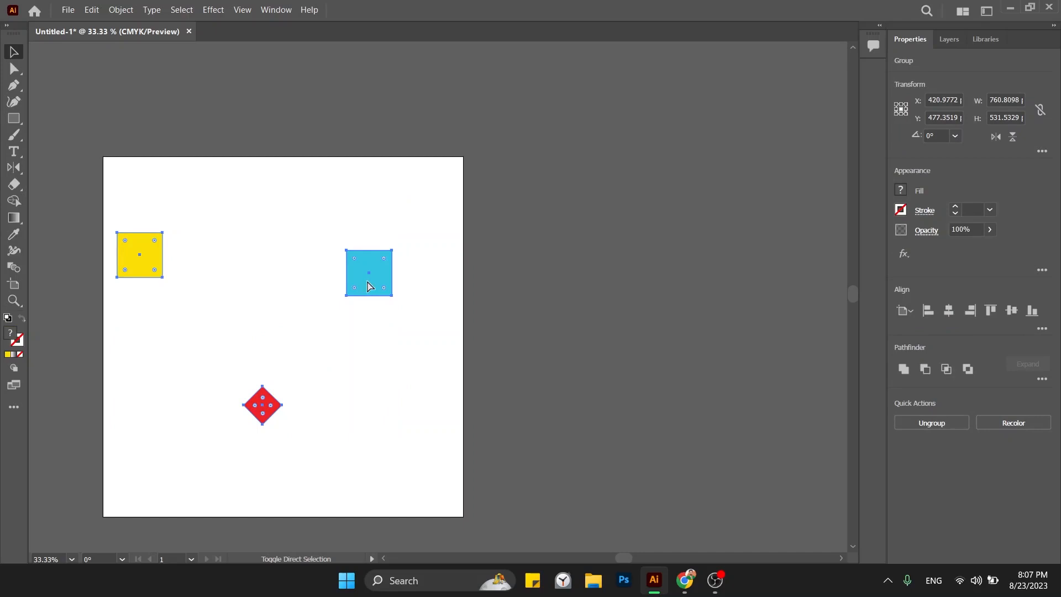
key(ctrl+shift+g)
click(296, 286)
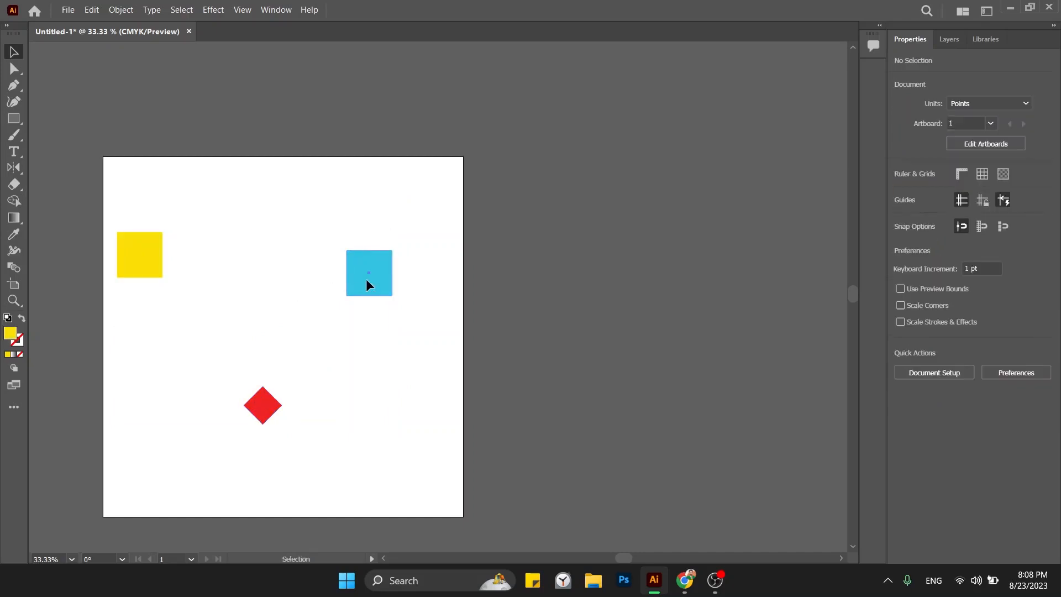
click(366, 279)
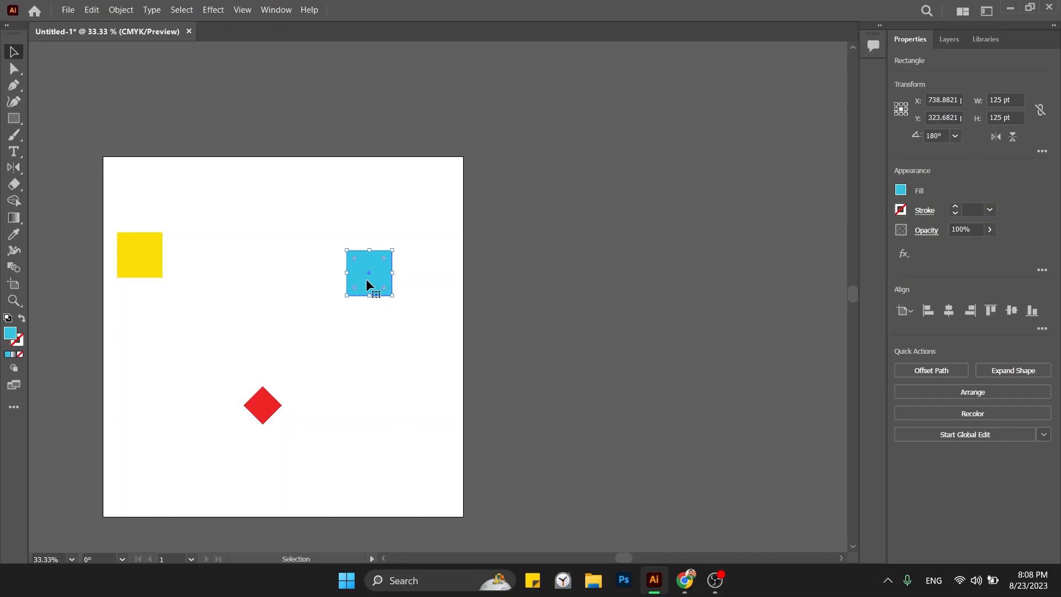
click(295, 281)
- Select the yellow square, blue square and red diamond together and delete them
drag(106, 207, 404, 382)
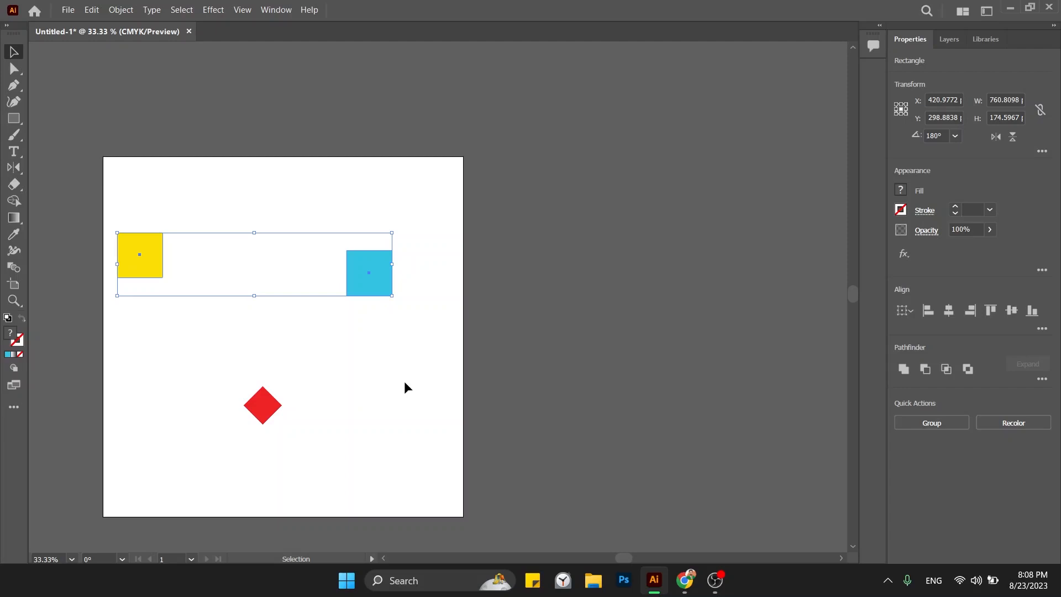
click(386, 373)
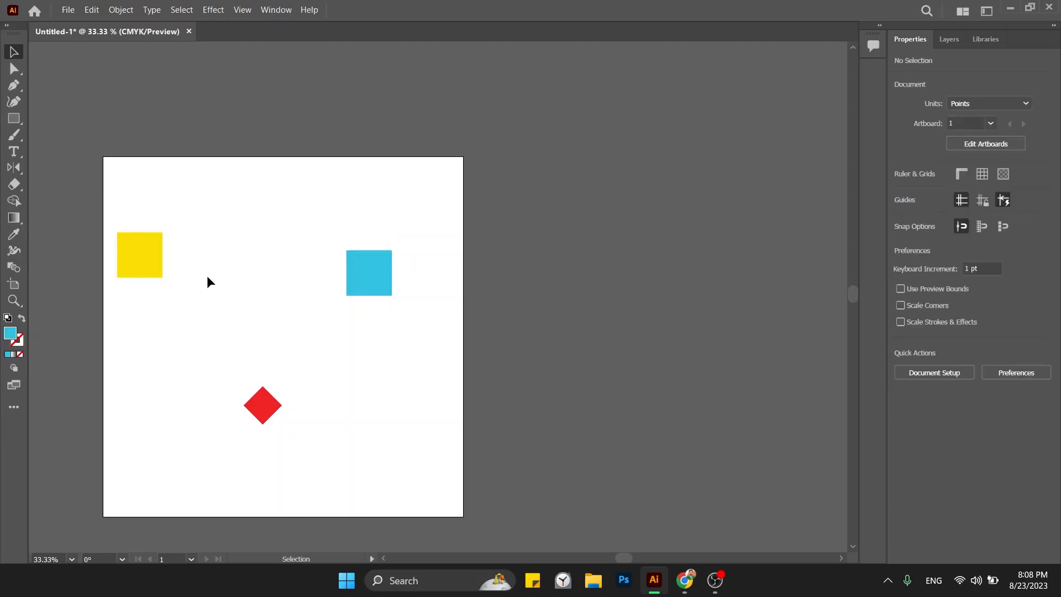
drag(111, 247, 409, 458)
key(Delete)
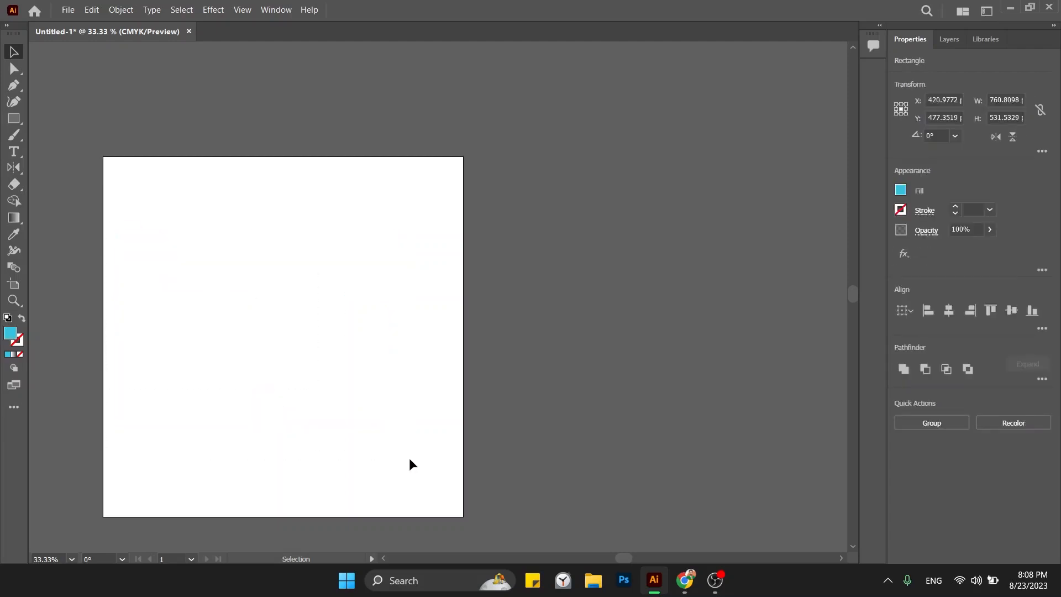
- Draw a blue square about 606 pt wide and center it on the artboard
key(m)
drag(142, 219, 362, 438)
key(v)
drag(323, 358, 352, 364)
- Draw a circle about 608 pt wide beside the blue square and fill it with pinkish purple
key(l)
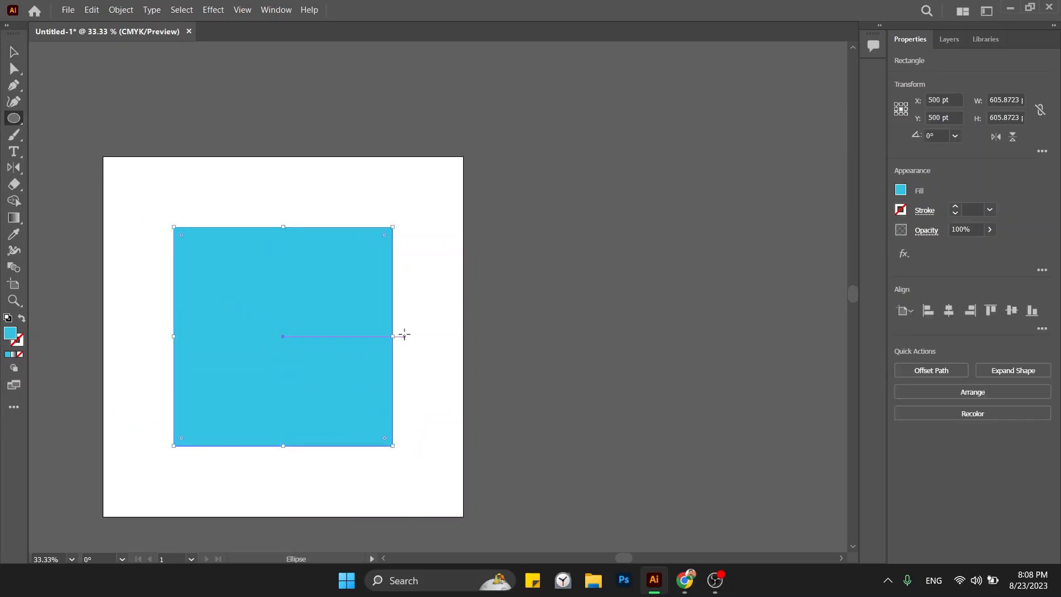
drag(560, 360, 679, 385)
key(v)
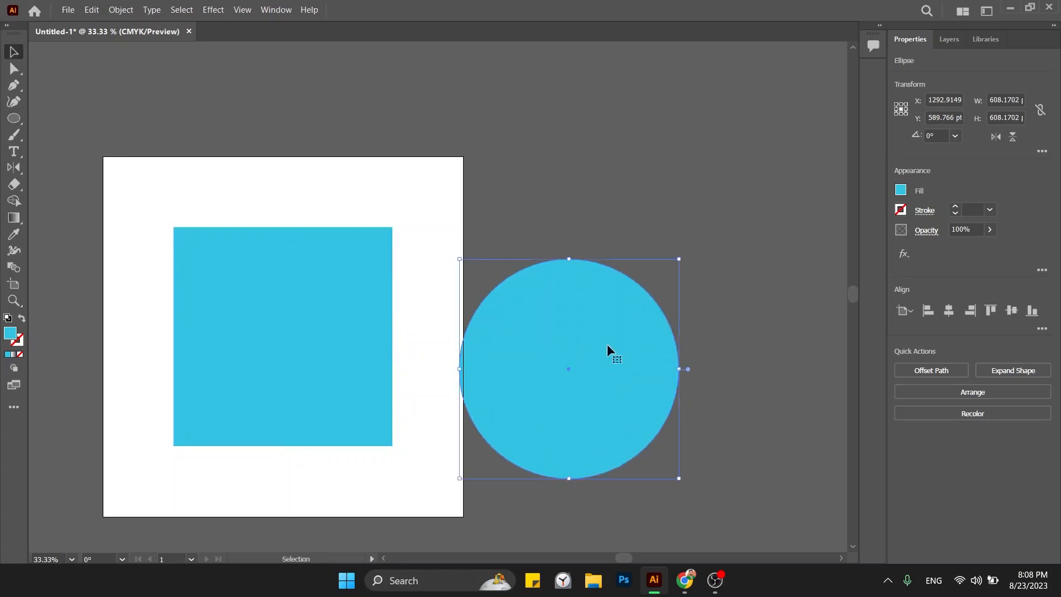
double_click(10, 333)
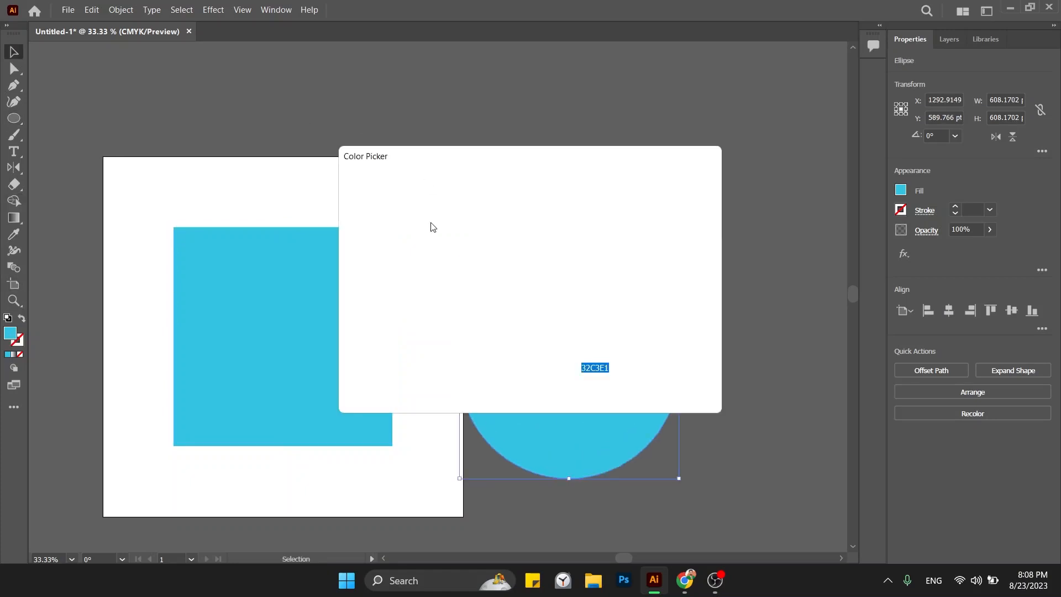
click(543, 268)
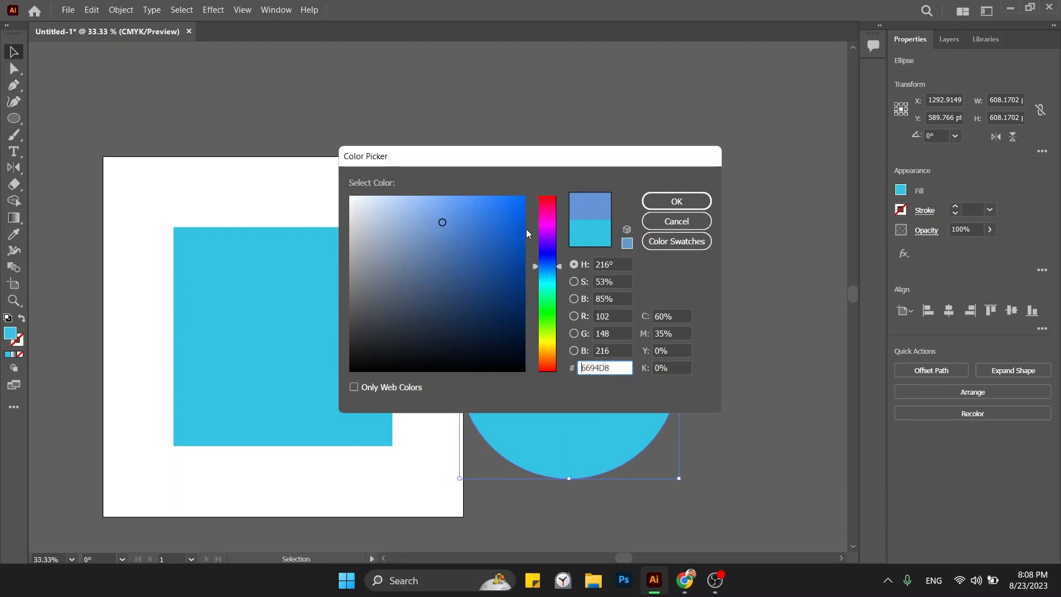
click(553, 225)
key(Return)
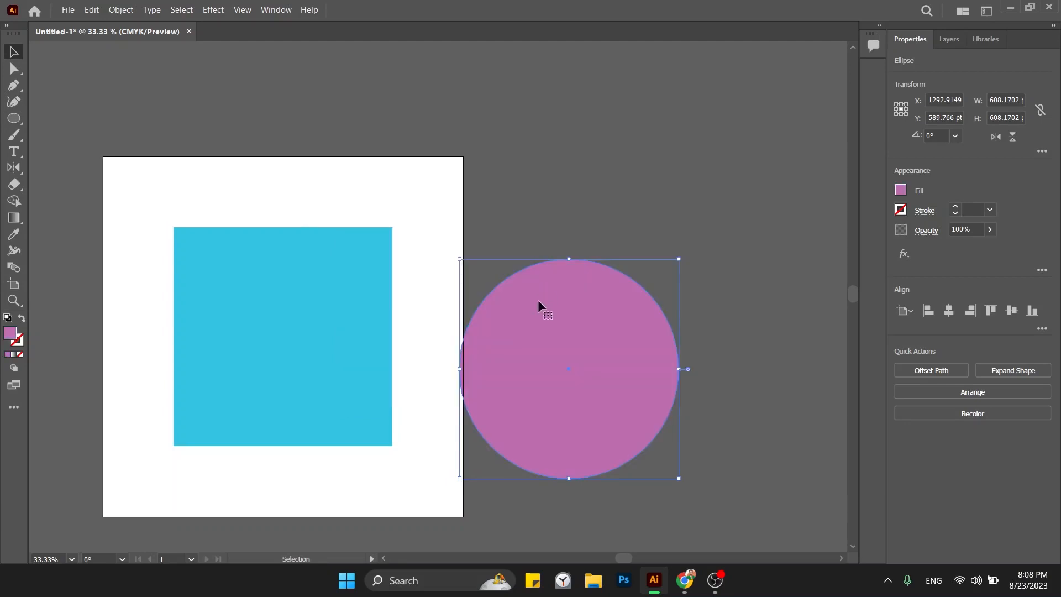
- Center the purple circle over the blue square and shrink it to fit inside the square's edges
drag(540, 303, 254, 271)
drag(396, 227, 379, 235)
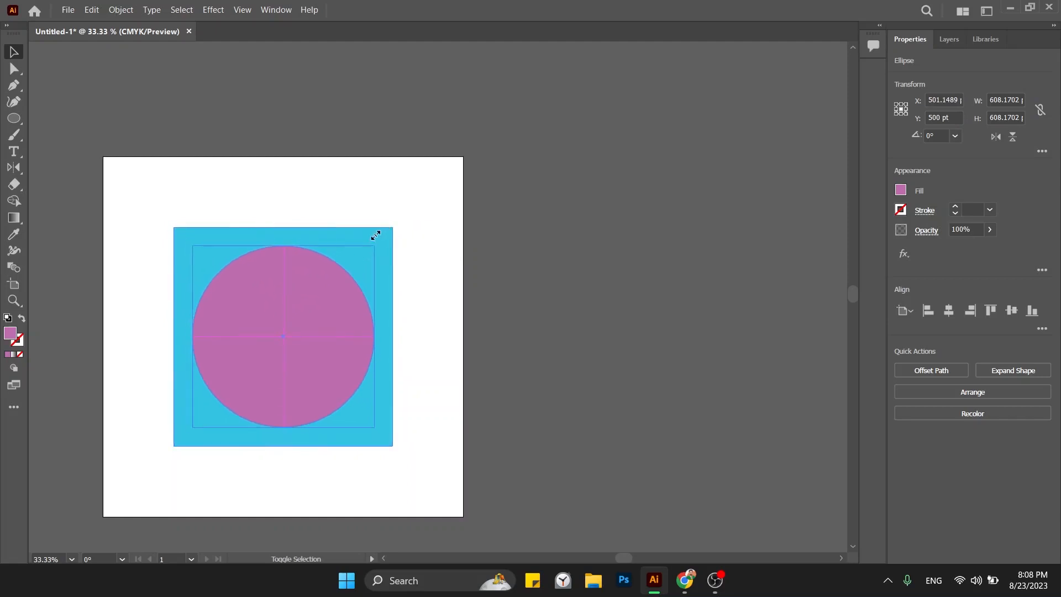
click(425, 257)
- Draw a small square outside the artboard and rotate it 45° into a diamond about 290 pt across
key(m)
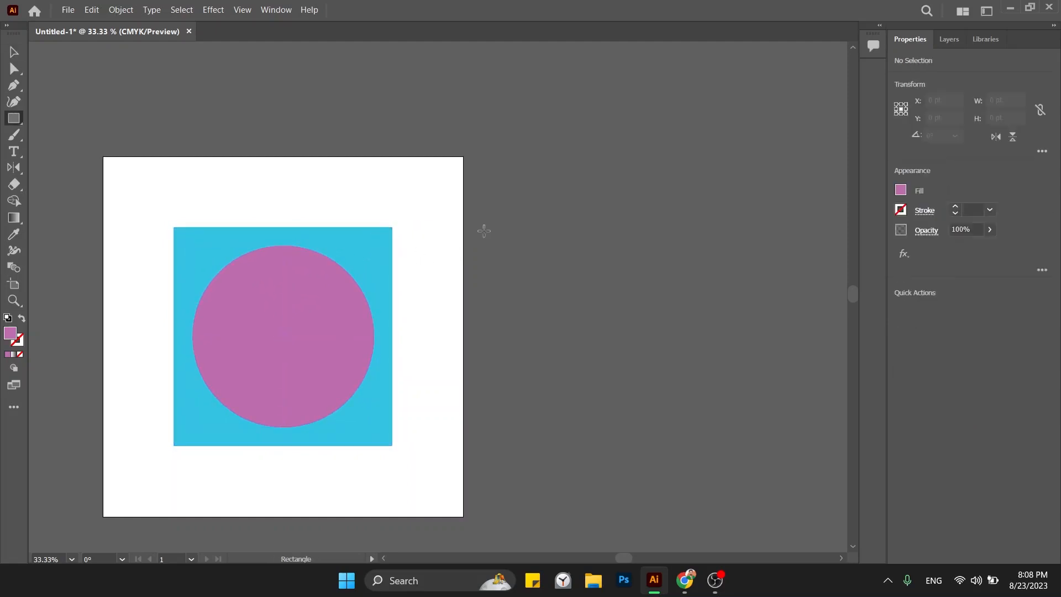
drag(483, 230, 558, 304)
key(v)
drag(565, 224, 528, 215)
- Change the diamond's fill color to green
double_click(10, 333)
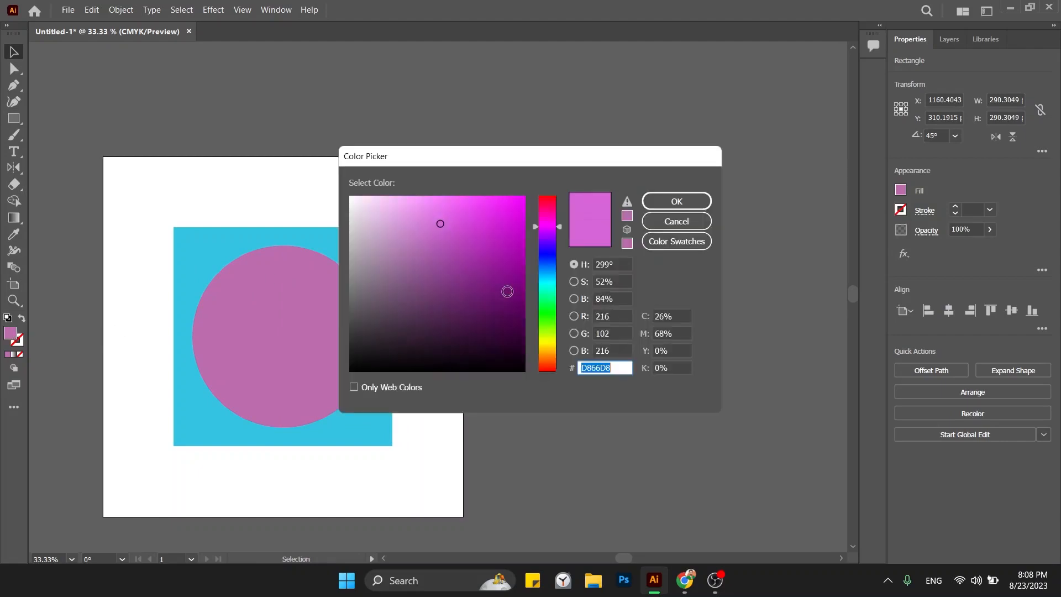
click(540, 310)
click(495, 216)
key(Return)
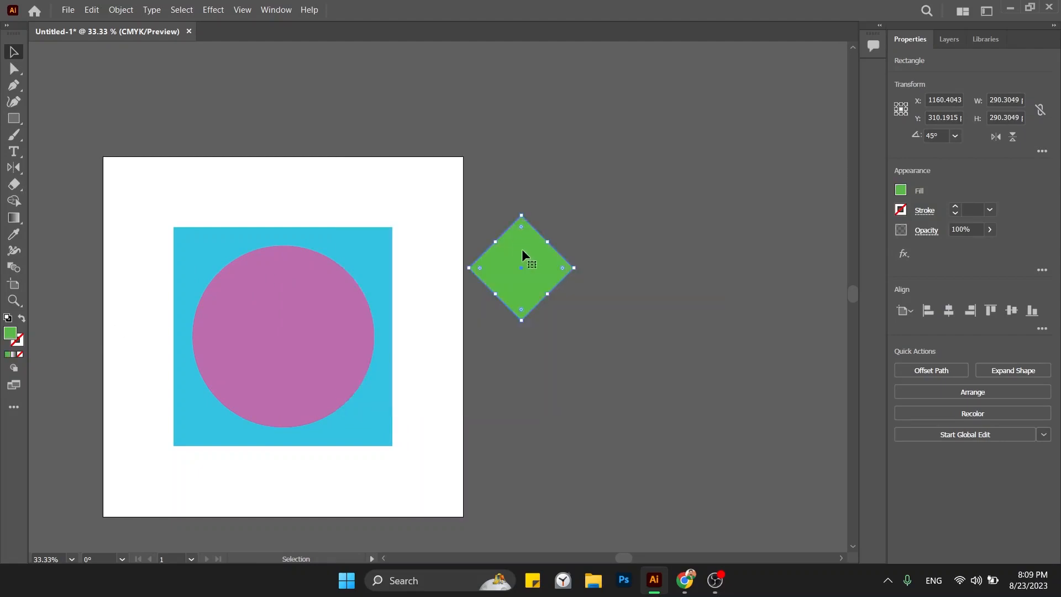
- Center the green diamond on the purple circle and enlarge it slightly from its center
drag(521, 250, 291, 327)
click(500, 277)
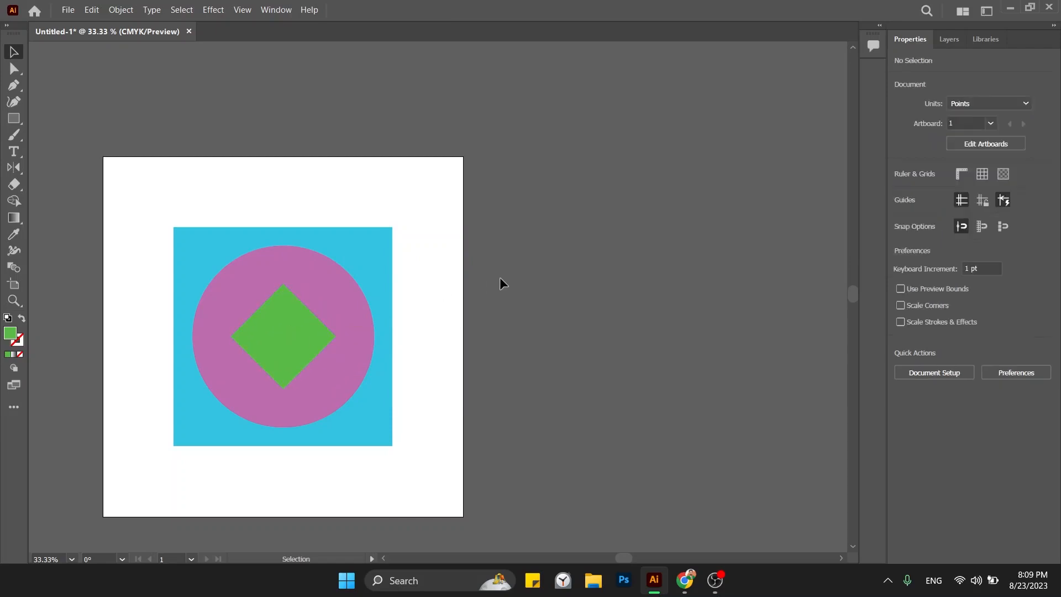
click(303, 328)
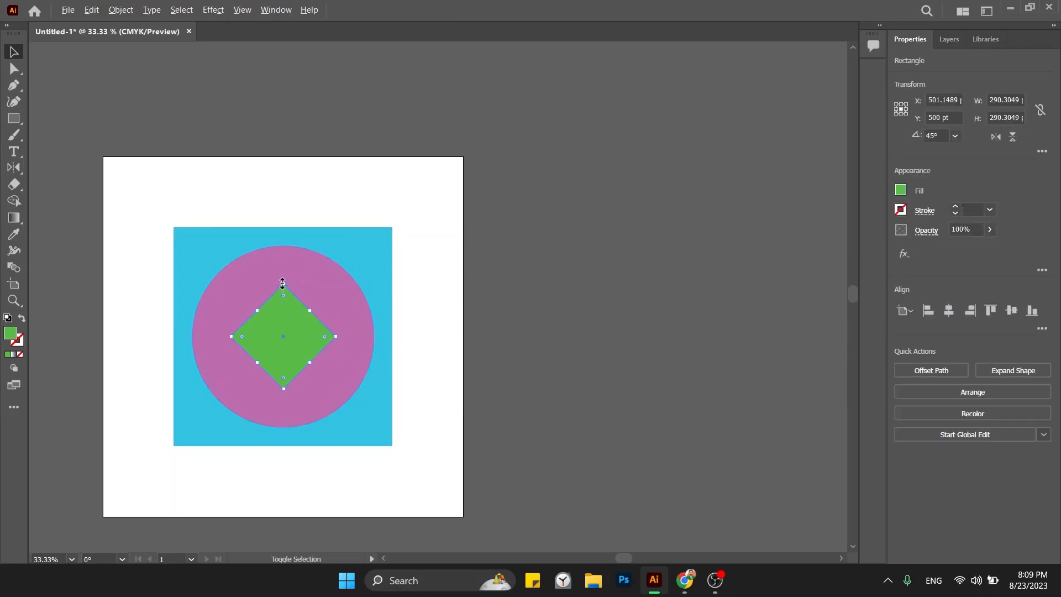
drag(283, 285, 282, 276)
click(484, 297)
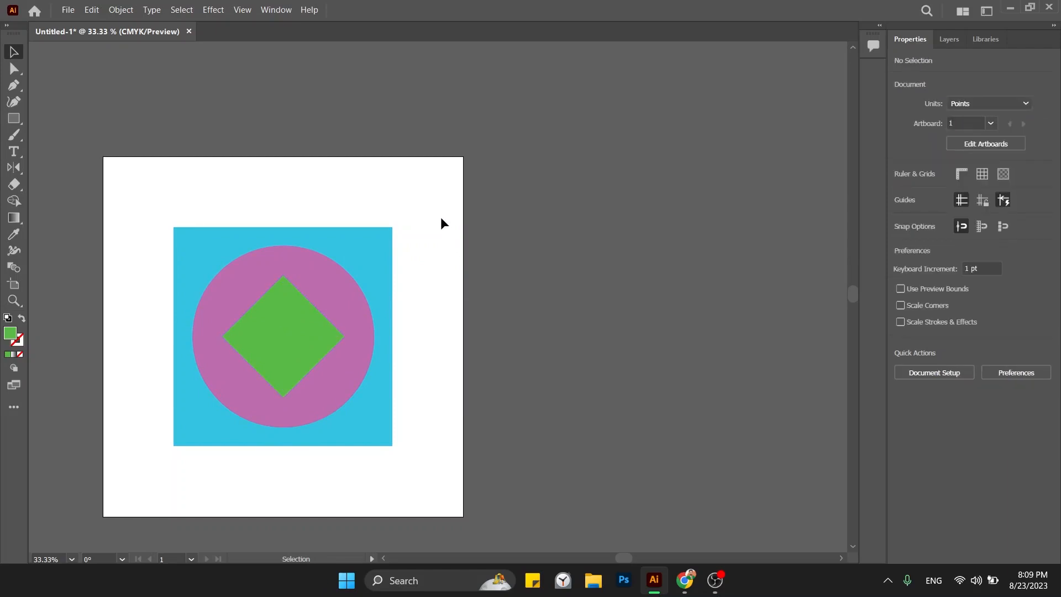
- Group the blue square, purple circle and green diamond into one object
drag(437, 201, 195, 386)
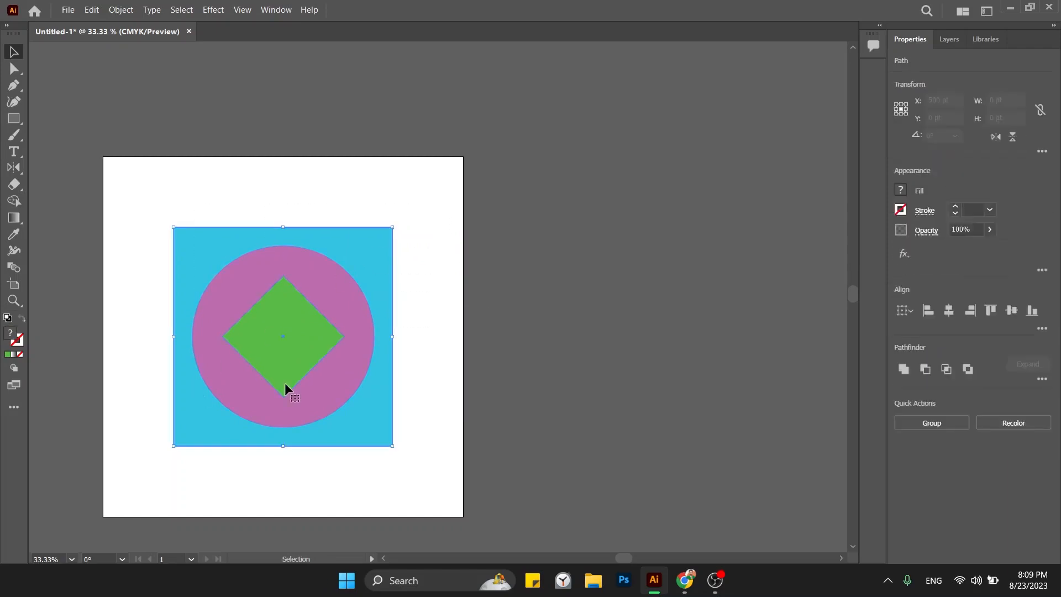
click(910, 421)
click(413, 343)
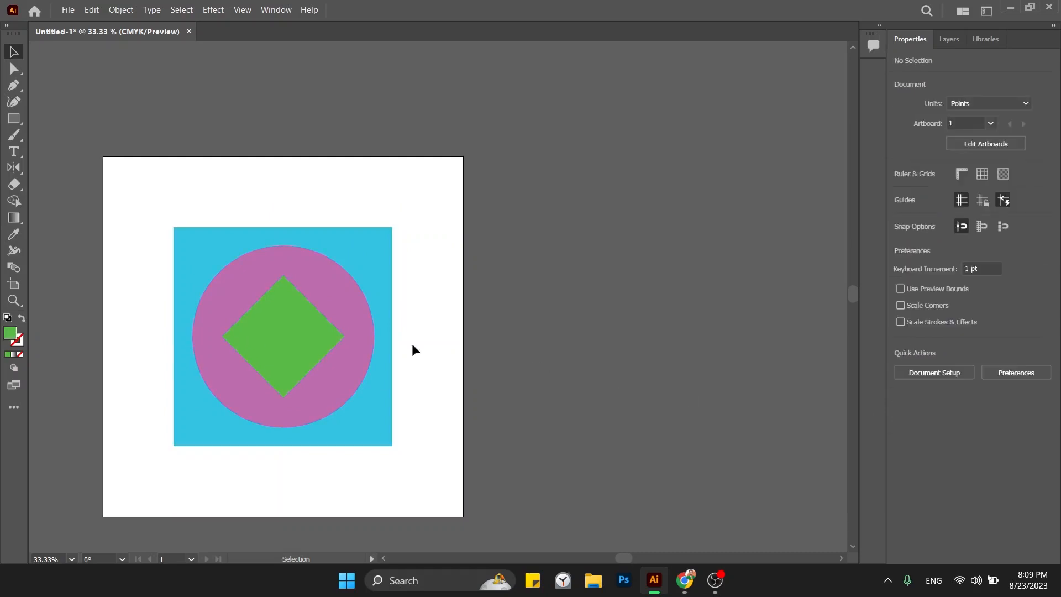
- Try moving the grouped design across the artboard and undo the moves
drag(298, 324, 216, 312)
drag(302, 317, 435, 326)
key(ctrl+z)
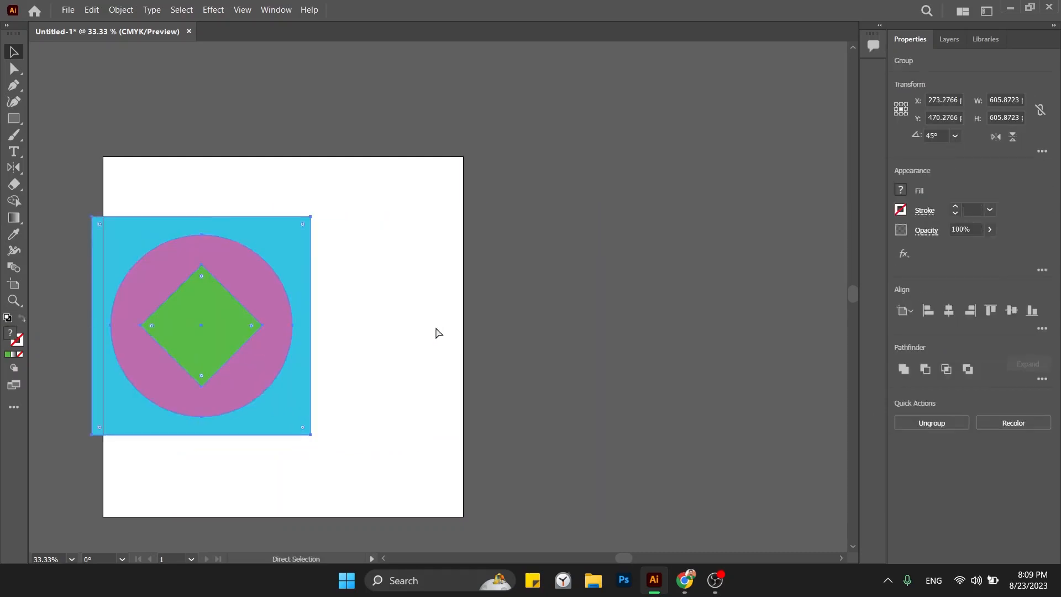
key(ctrl+z)
key(ctrl+z)
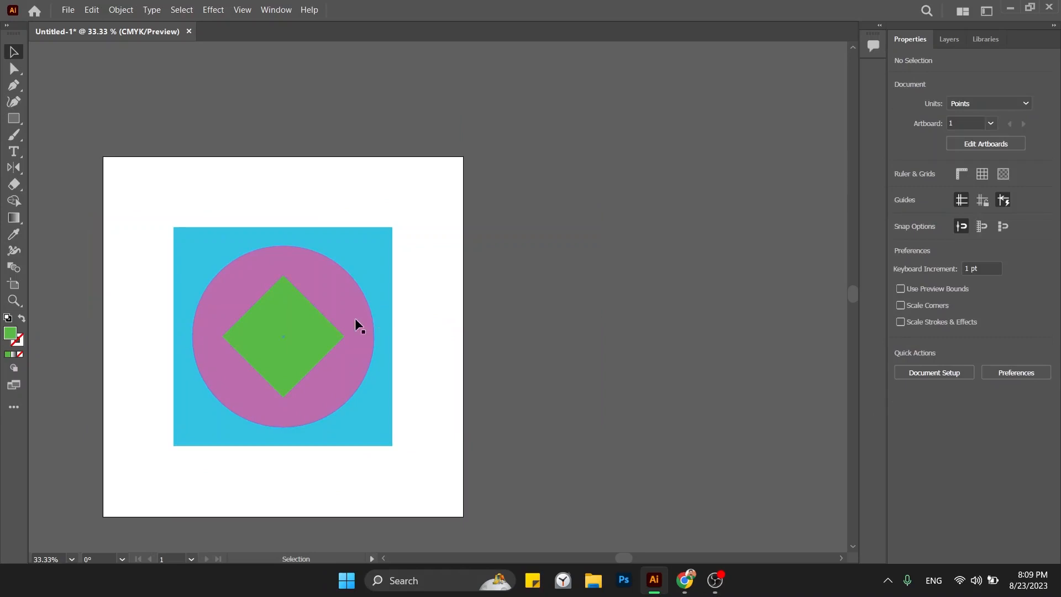
- Try filling the entire grouped design with one blue color, and undo the change
click(307, 337)
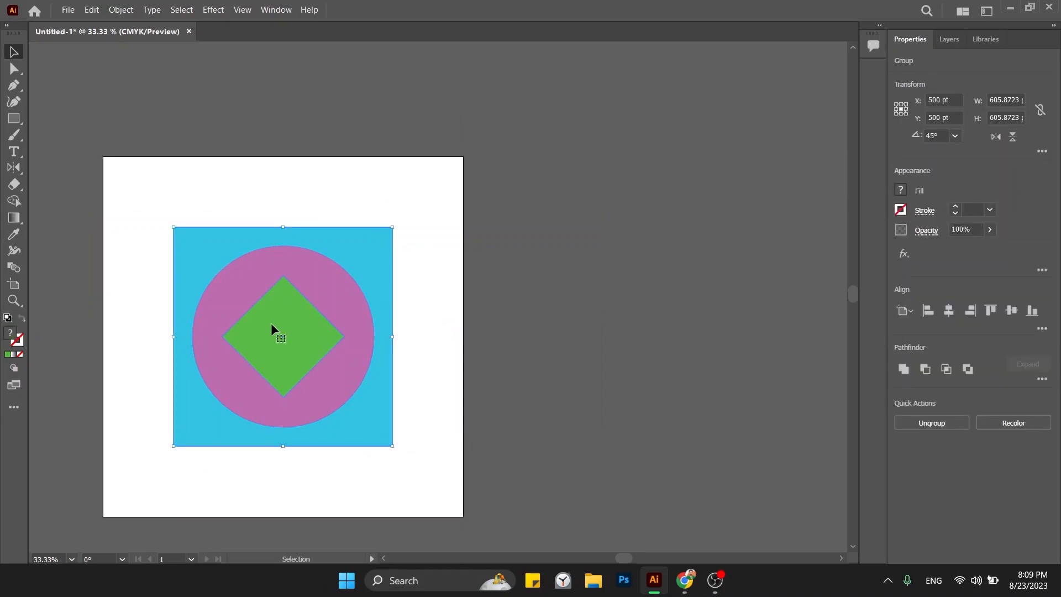
double_click(13, 334)
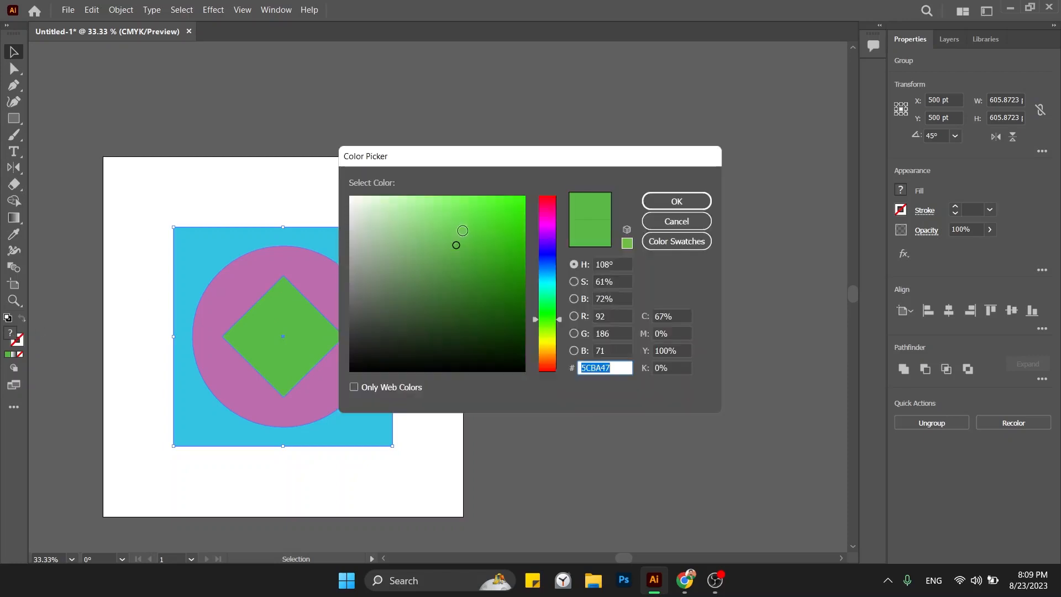
click(549, 262)
click(519, 222)
click(656, 205)
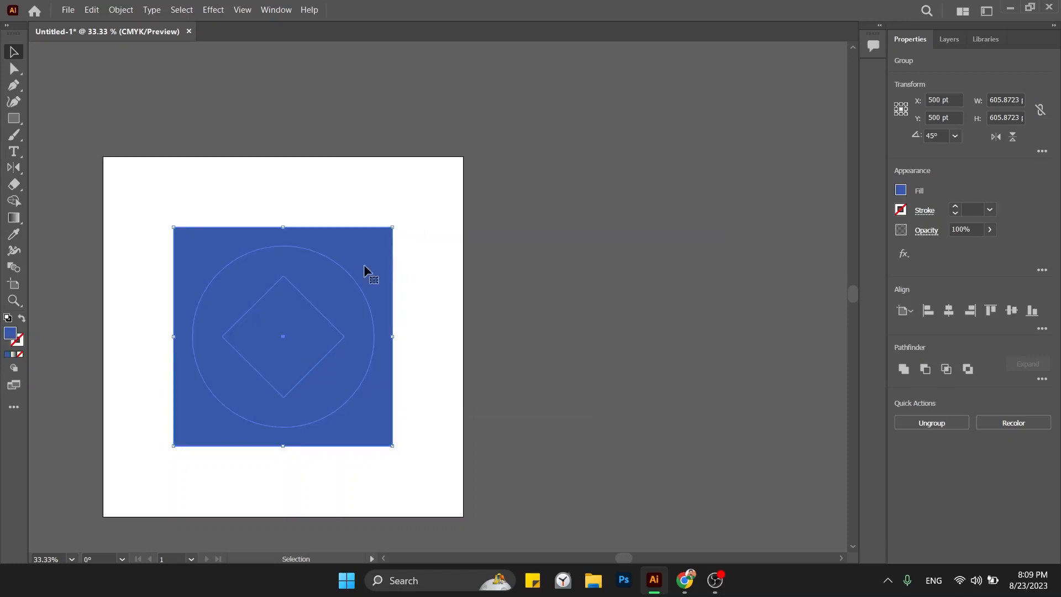
key(ctrl+z)
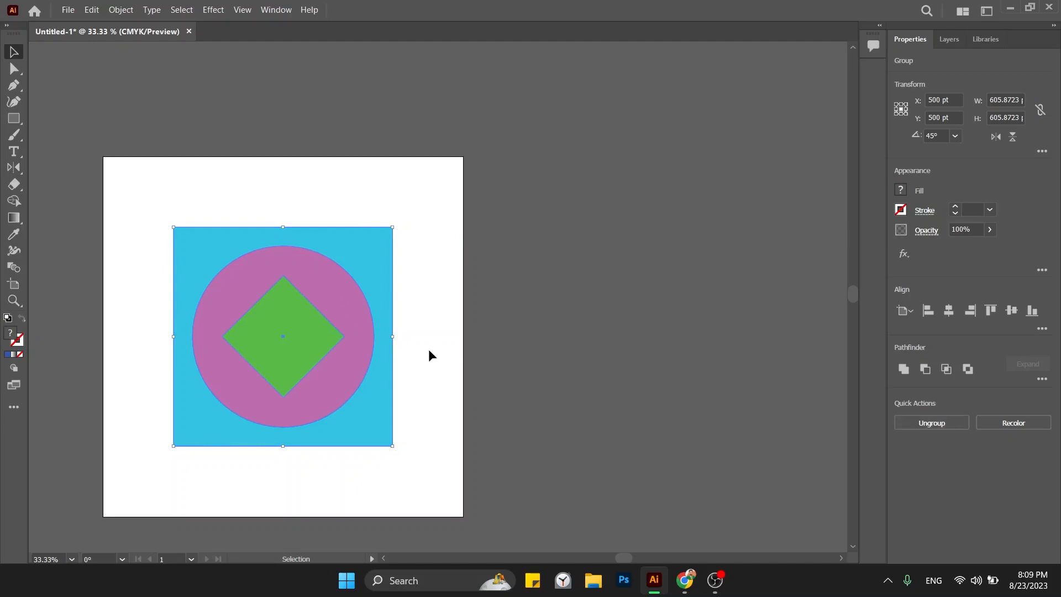
- Ungroup the design and change only the green diamond's fill to purple, #960AE8
click(917, 424)
click(567, 378)
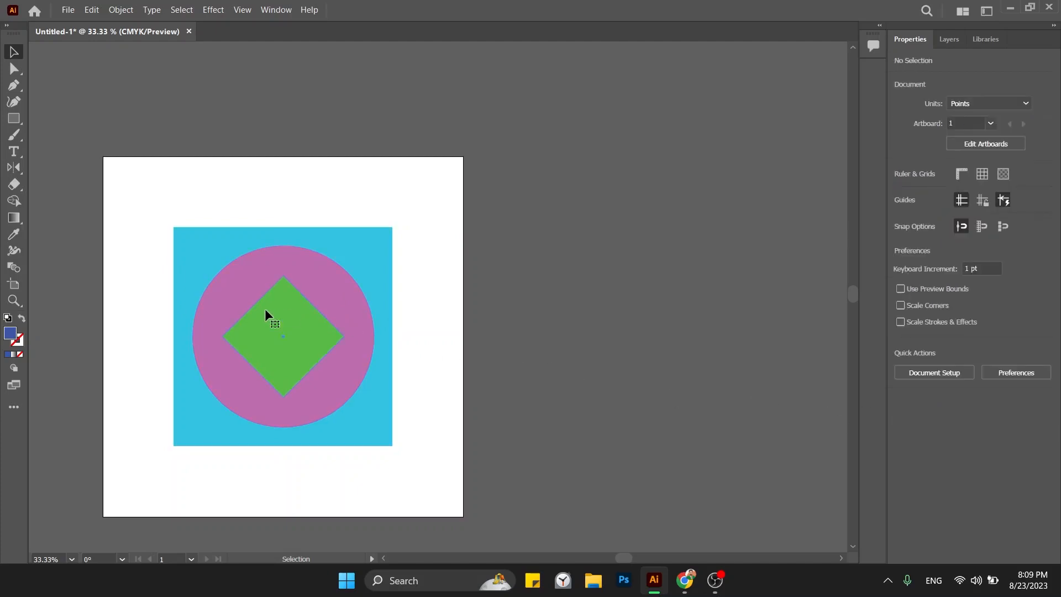
click(266, 310)
double_click(10, 334)
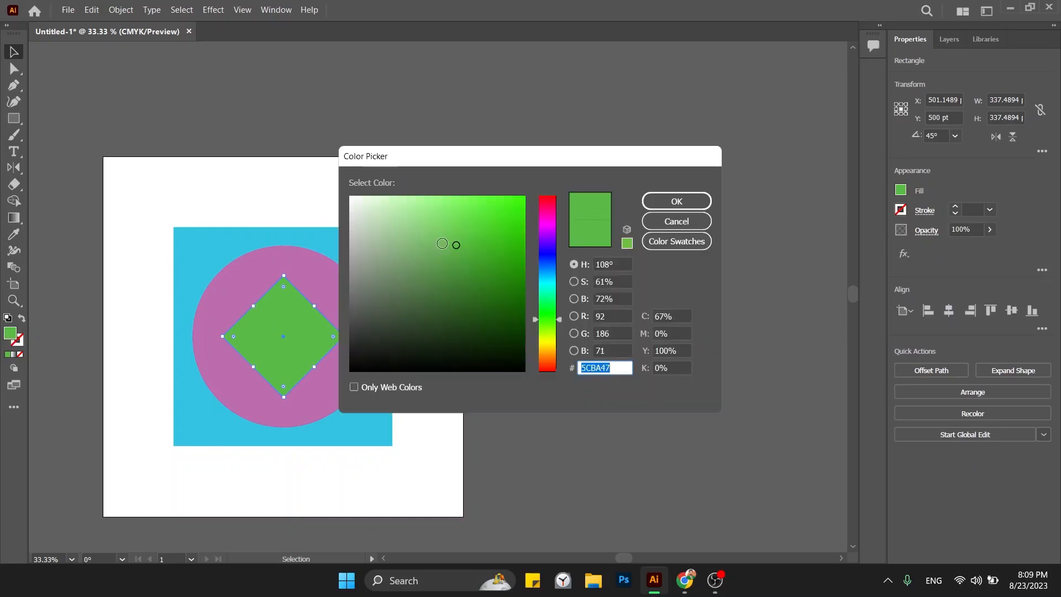
click(548, 236)
click(518, 210)
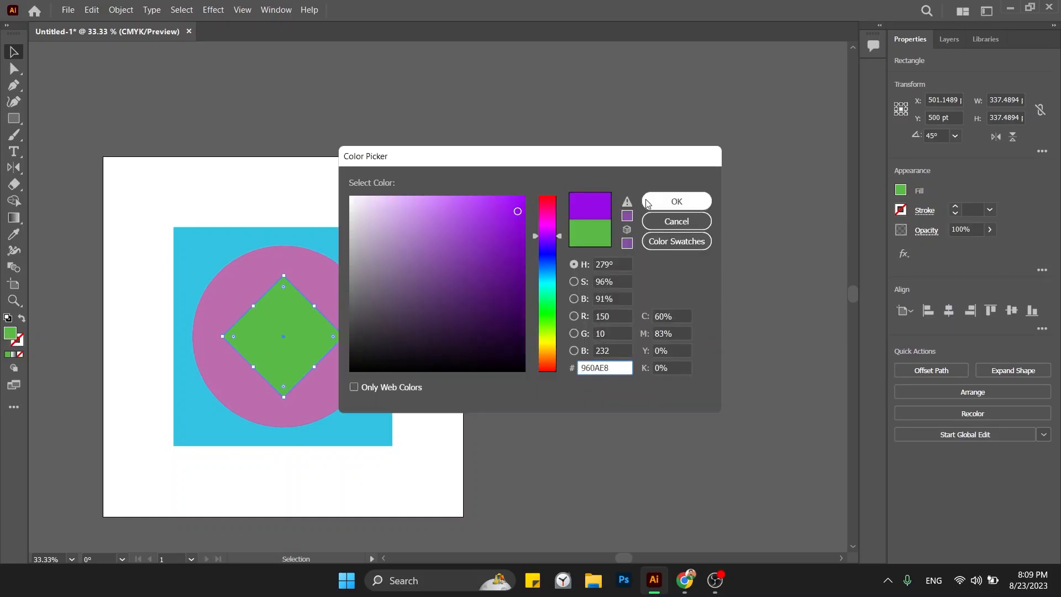
click(676, 202)
- Group the square, circle and purple diamond back into one object
drag(225, 417, 189, 460)
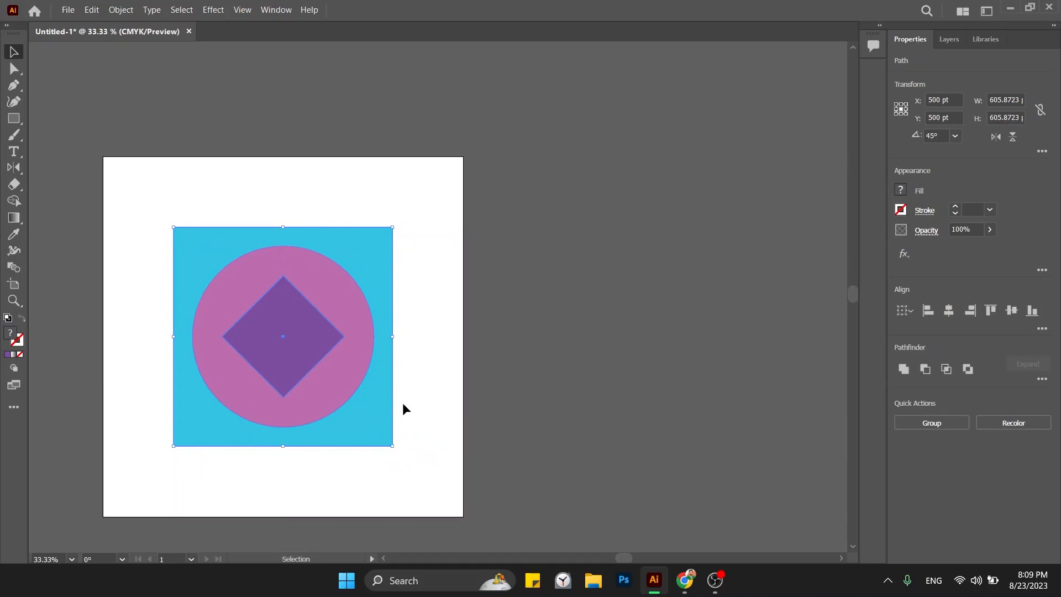
click(438, 311)
drag(426, 197, 219, 423)
click(908, 418)
click(641, 372)
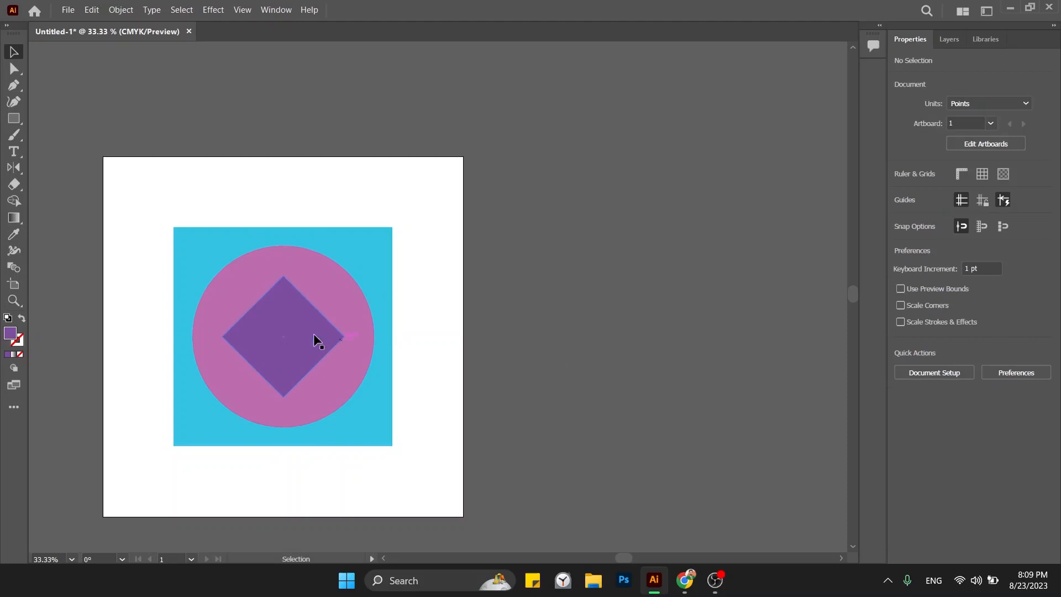
- Enter isolation mode for the grouped design
click(262, 326)
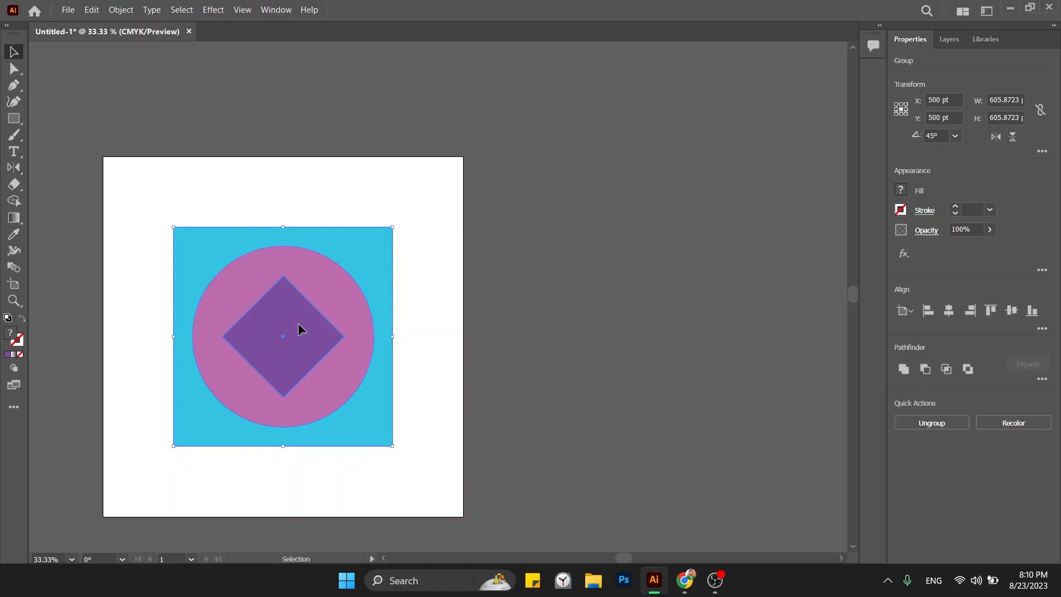
double_click(352, 254)
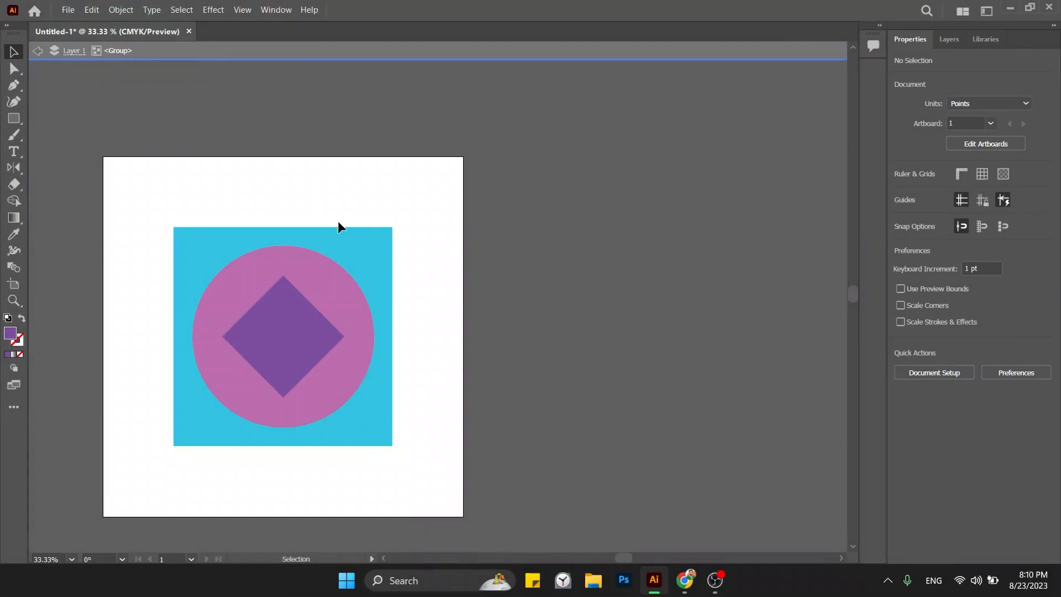
- Try moving the square, circle and diamond individually inside the isolated group, undoing each move
drag(355, 237, 380, 351)
key(ctrl+z)
key(ctrl+z)
key(ctrl+z)
drag(353, 260, 381, 310)
key(ctrl+z)
key(ctrl+z)
drag(309, 333, 364, 338)
key(ctrl+z)
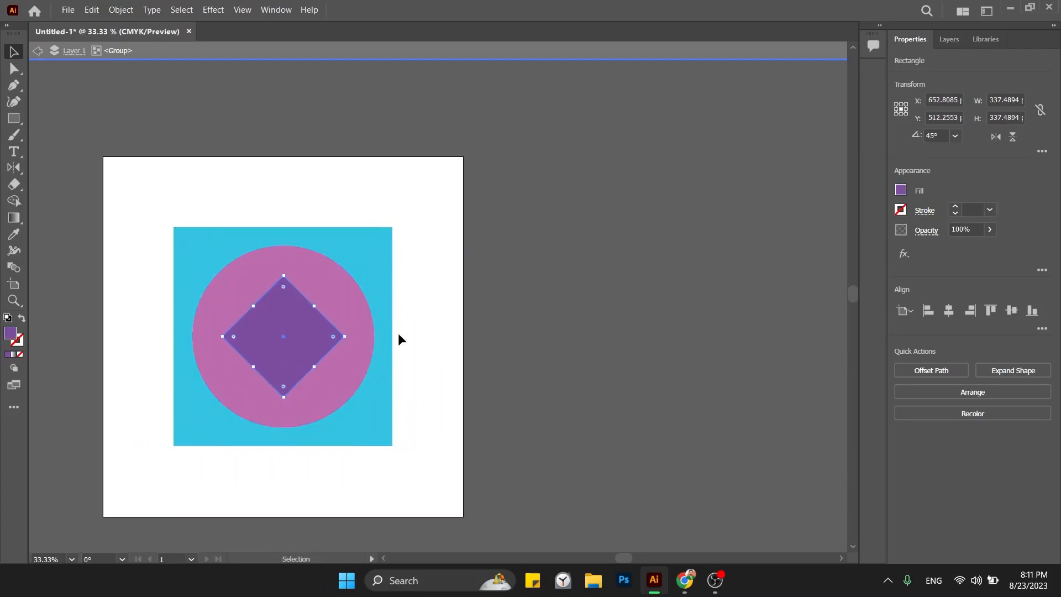
- Change the light blue square's fill to violet inside the isolated group
click(386, 277)
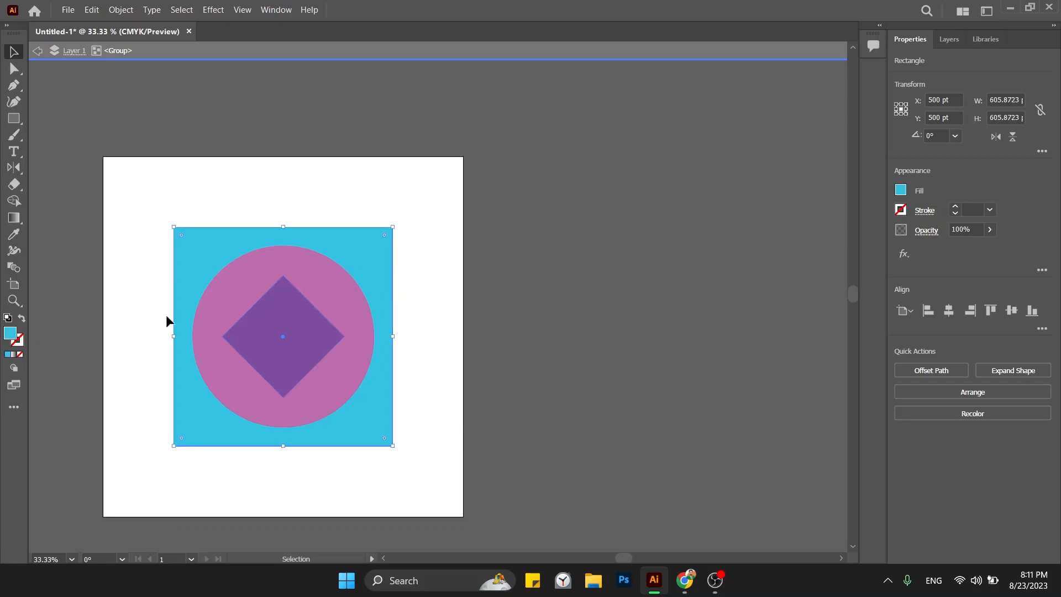
double_click(10, 335)
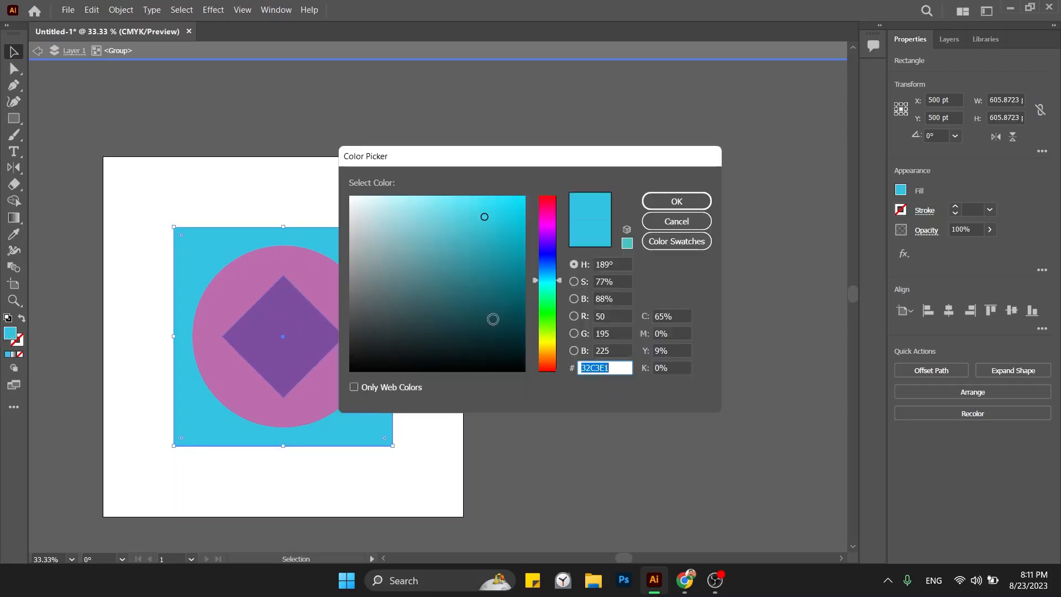
click(551, 244)
key(Return)
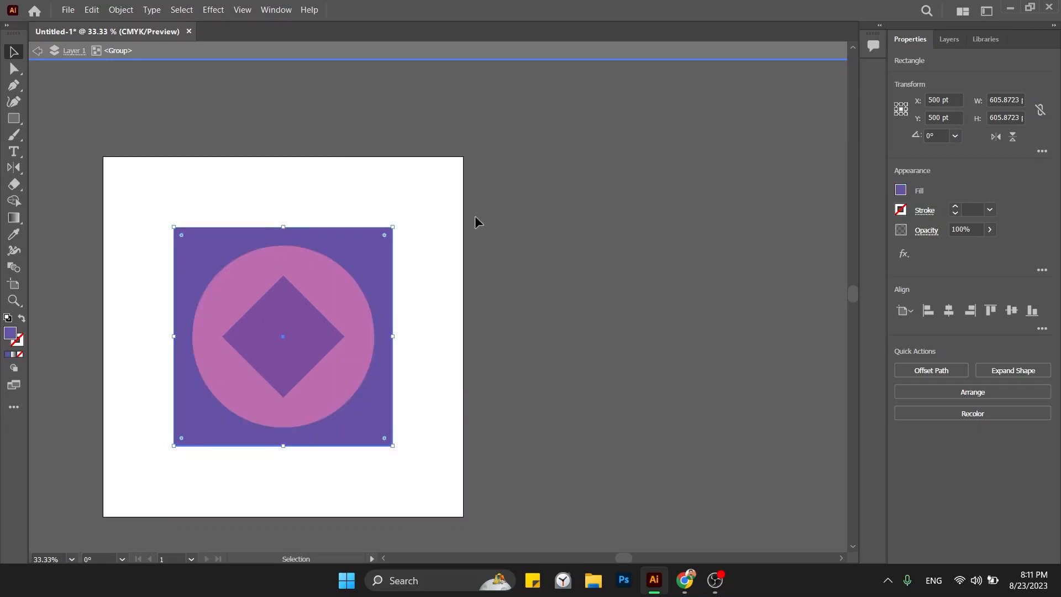
- Change the purple diamond's fill to bright yellow inside the isolated group
click(323, 321)
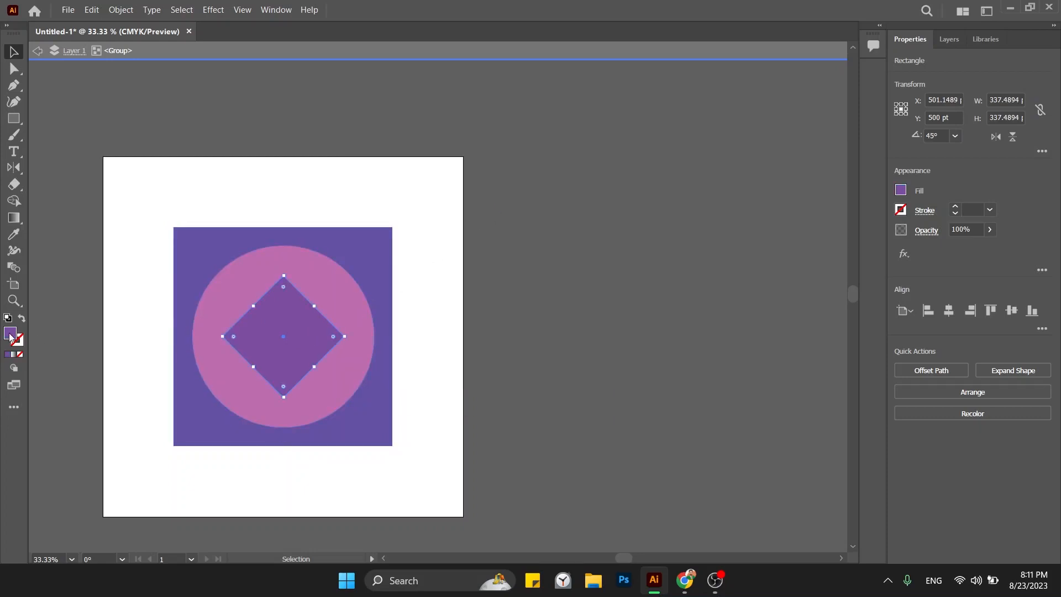
double_click(11, 336)
click(555, 349)
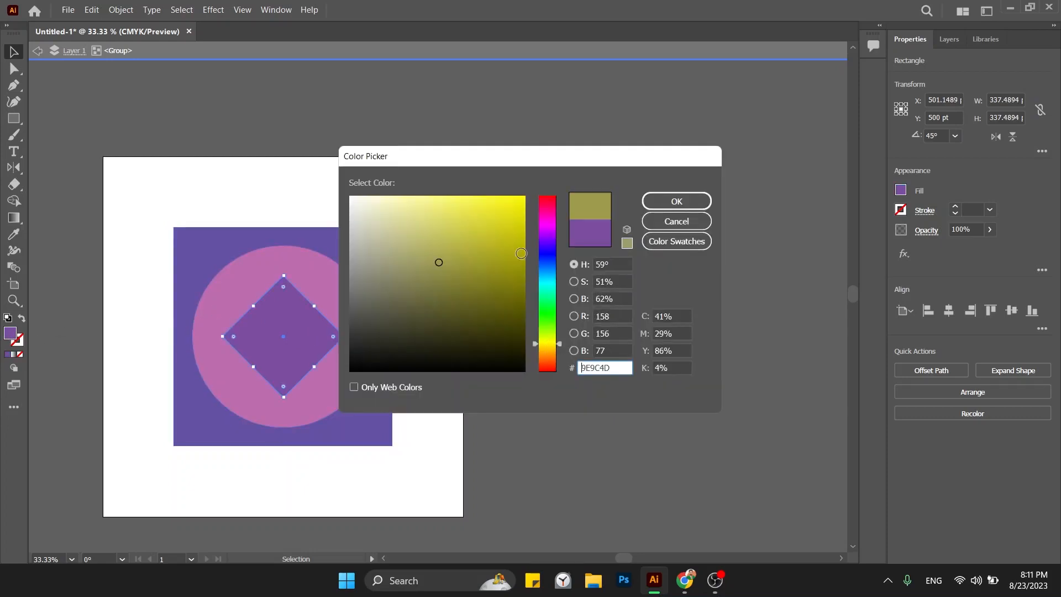
click(498, 214)
key(Return)
- Change the pink circle's fill to blue inside the isolated group
click(324, 282)
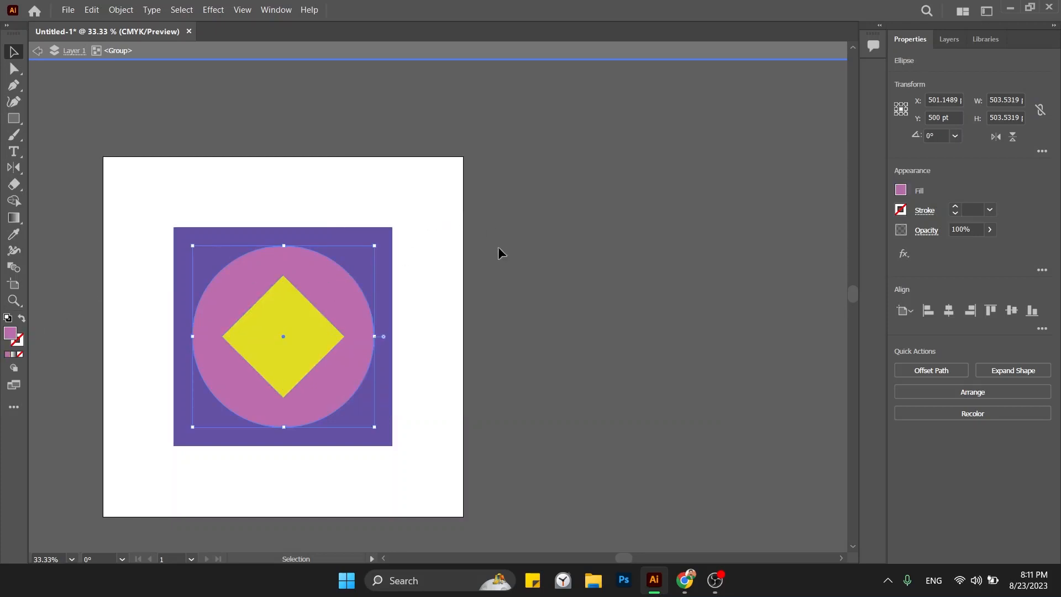
double_click(10, 334)
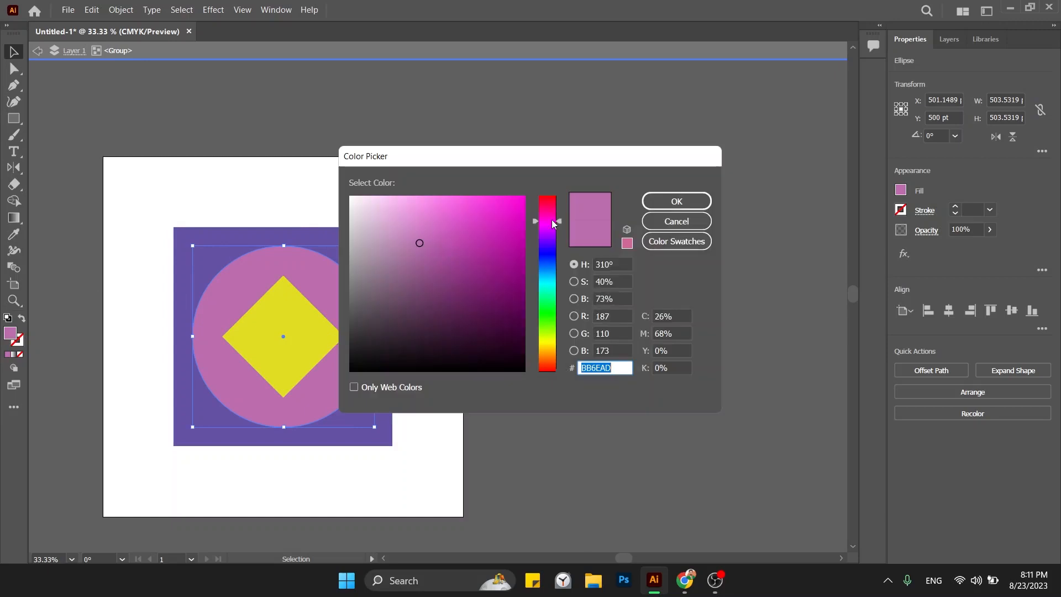
text(708EBA)
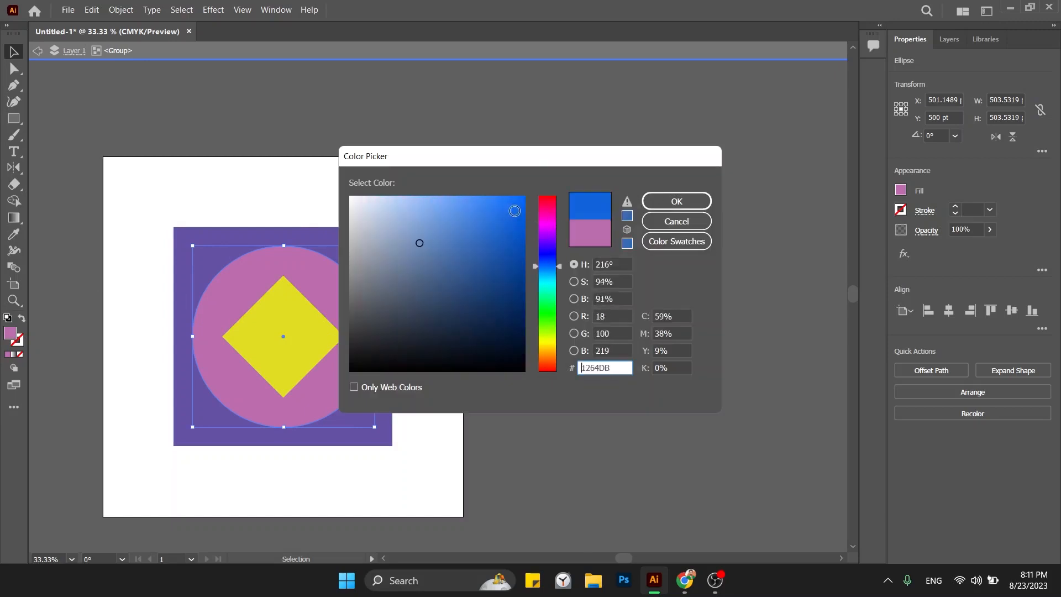
click(506, 213)
key(Return)
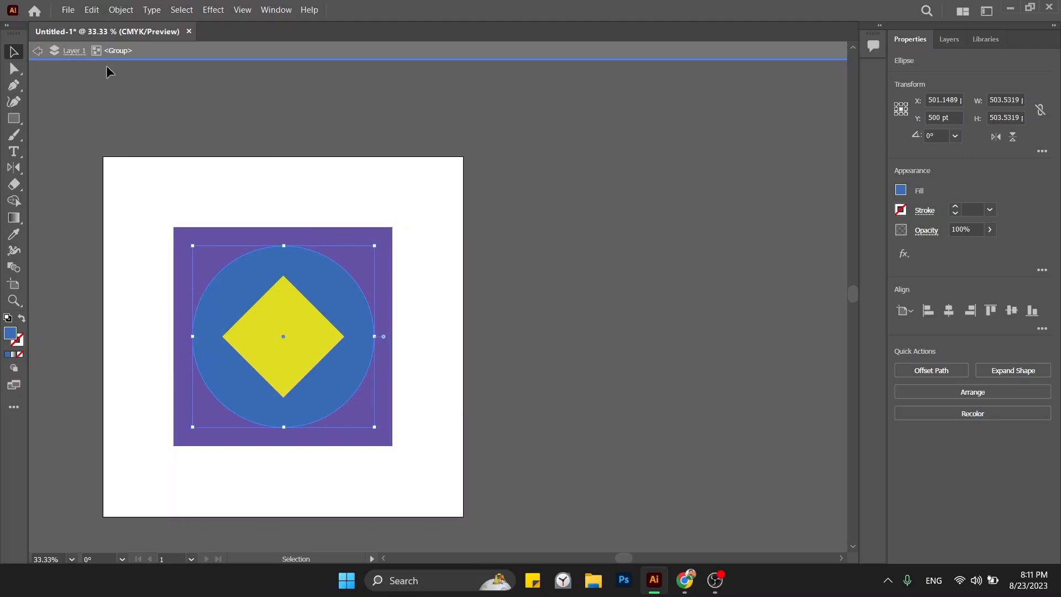
- Exit isolation mode and move the whole group to about X 437 pt, Y 456 pt on the artboard
click(36, 55)
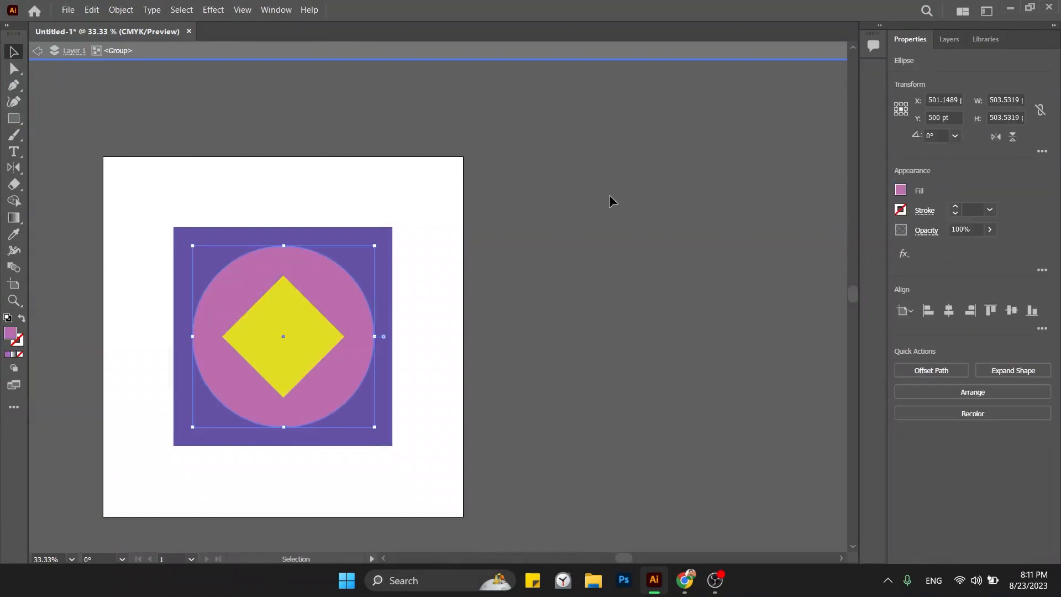
double_click(632, 223)
drag(287, 339, 285, 261)
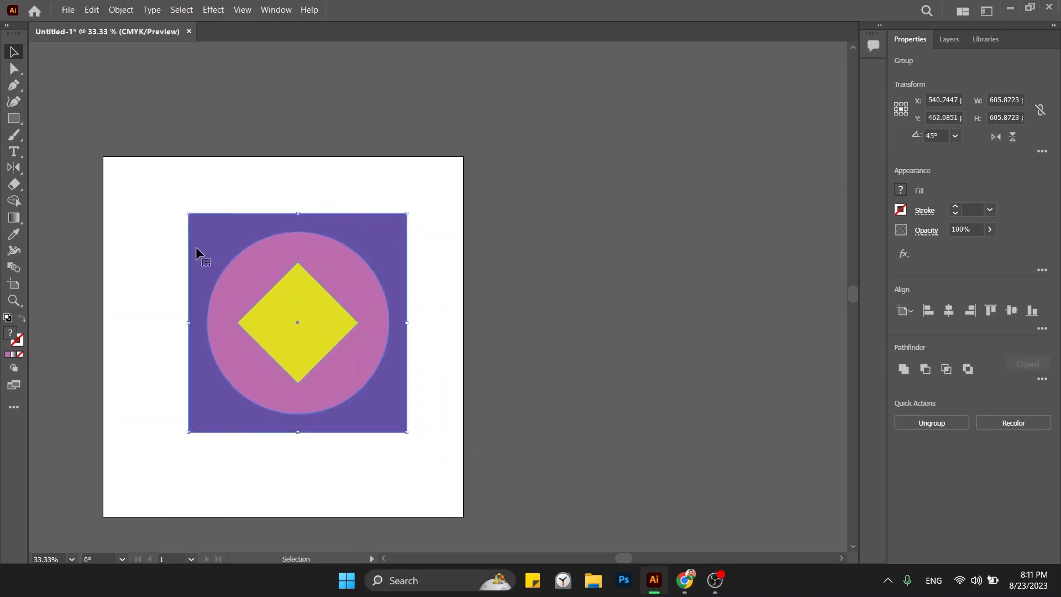
drag(196, 246, 330, 300)
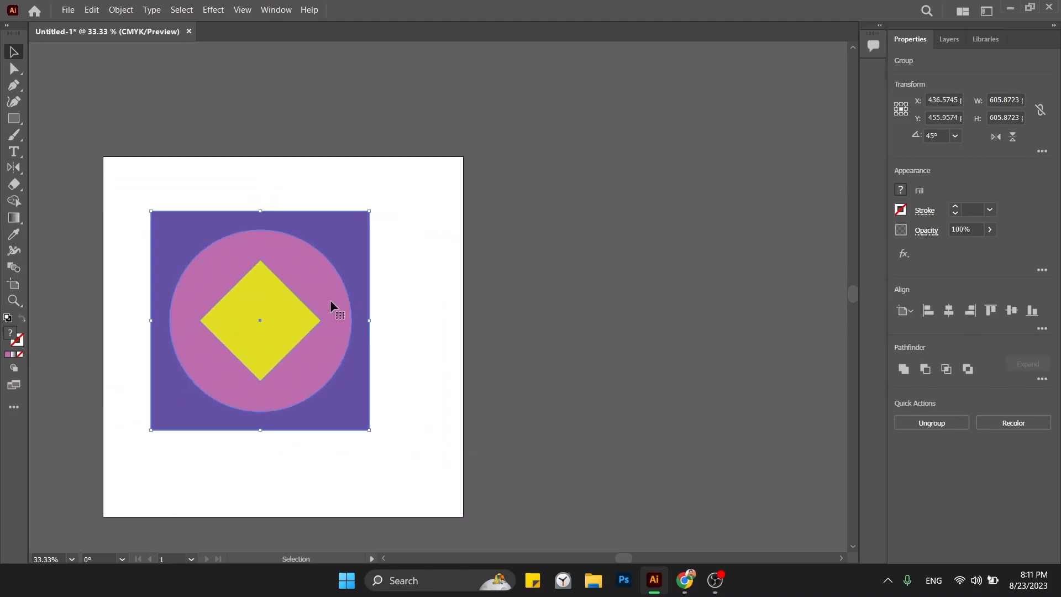